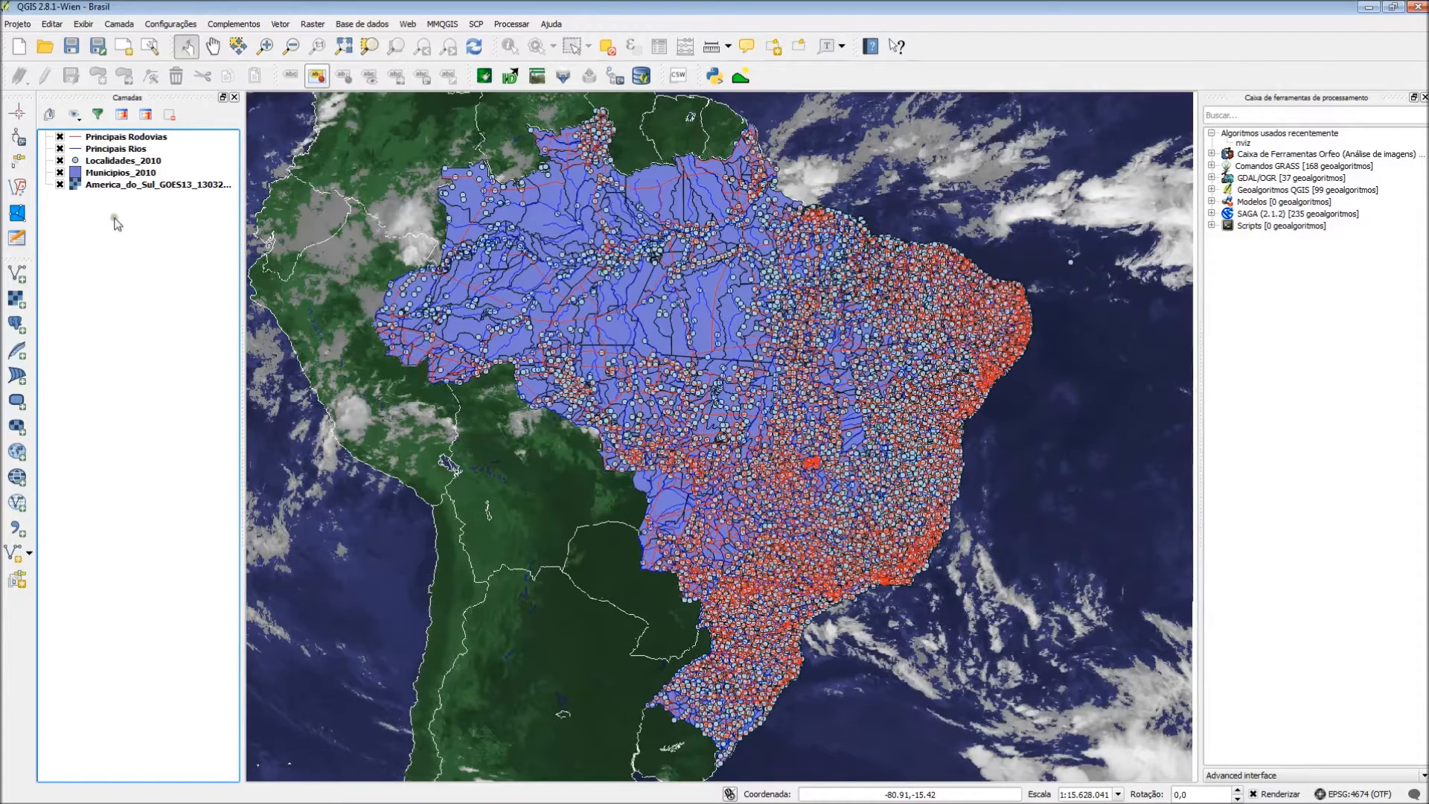
Hide the satellite image, Localidades_2010, Principais Rios and Principais Rodovias layers, leaving only Municipios_2010 displayed on the map.
click(60, 184)
click(87, 164)
click(59, 160)
click(61, 147)
click(60, 137)
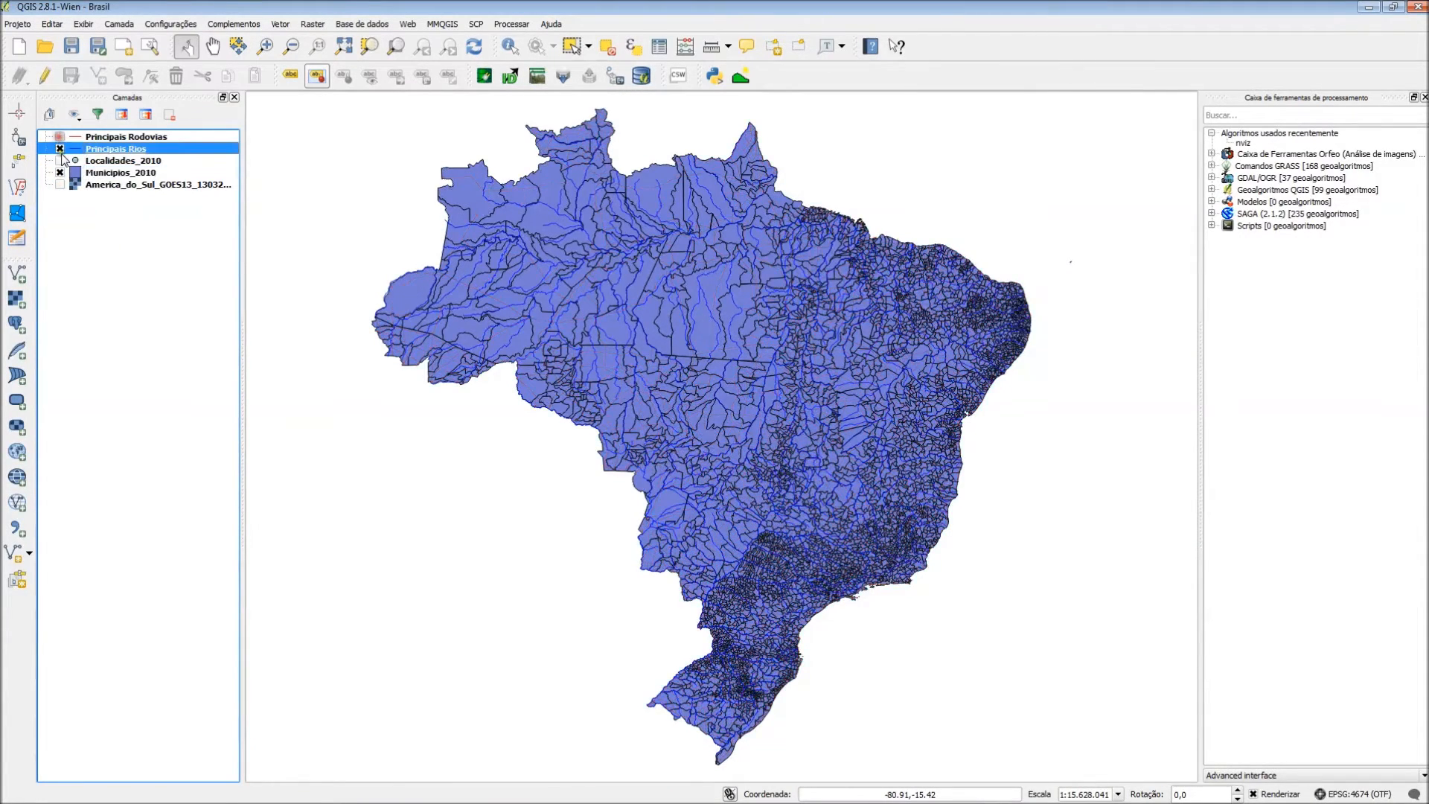
click(60, 148)
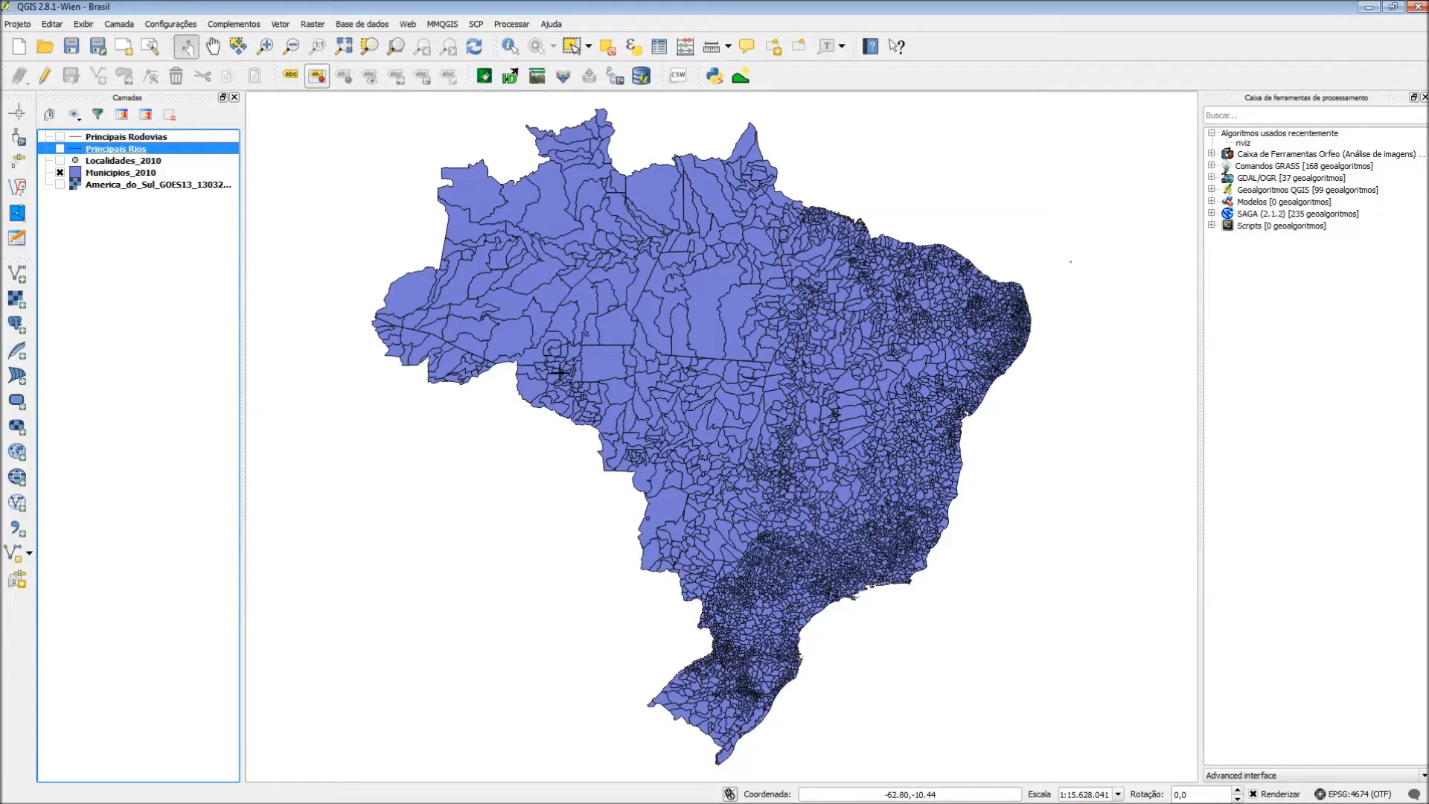
Open the style properties of the Municipios_2010 layer and review the available symbol renderer types.
click(122, 174)
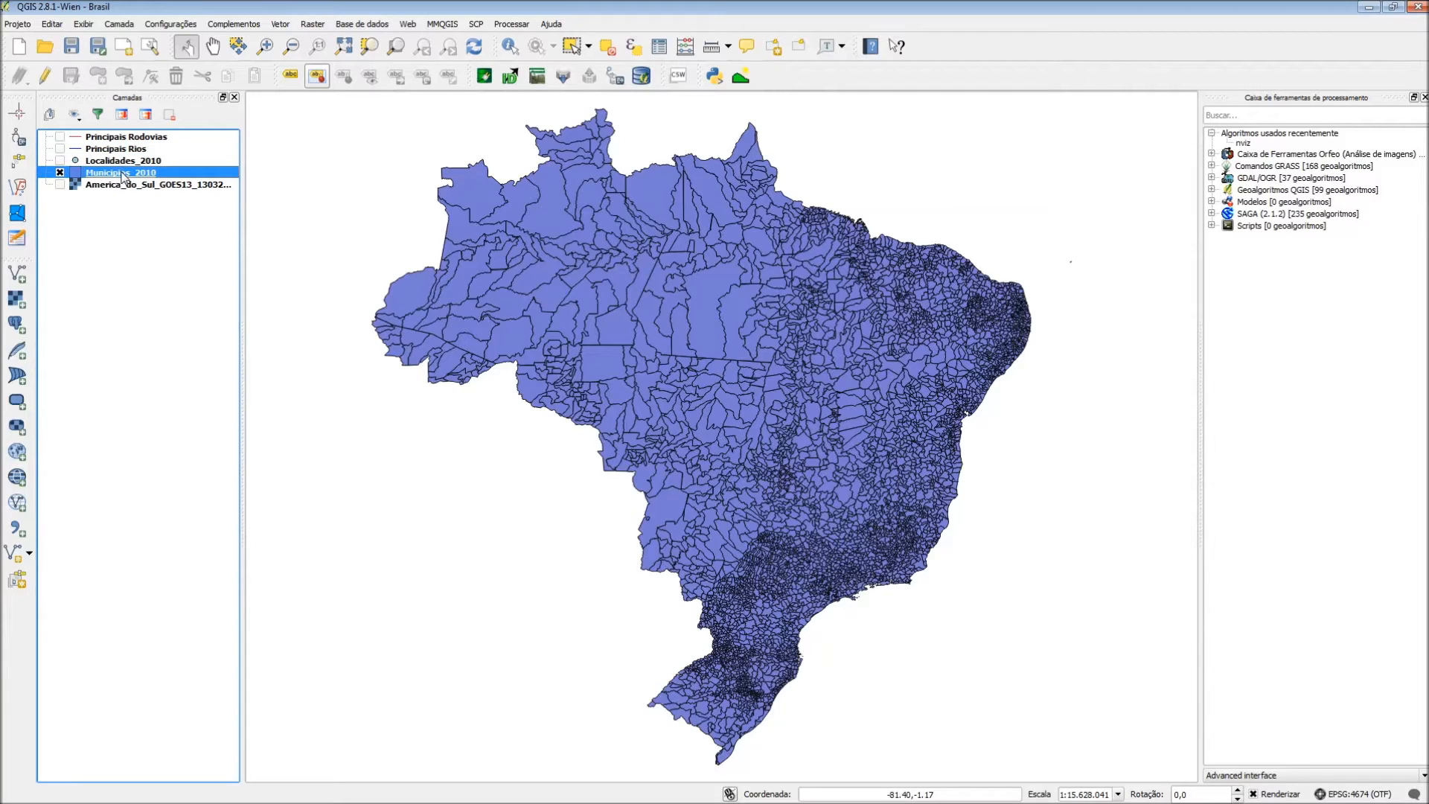
right_click(122, 175)
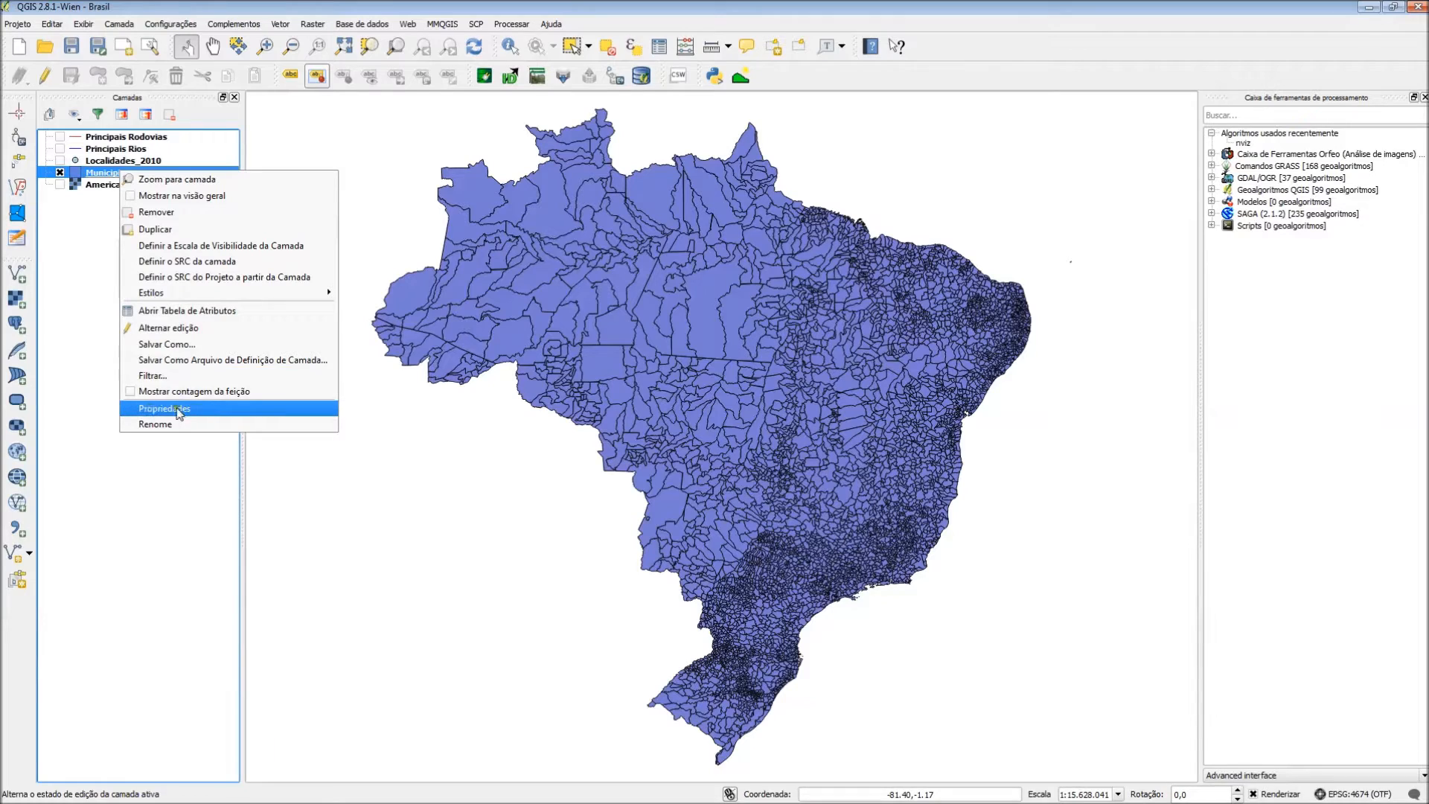
click(102, 173)
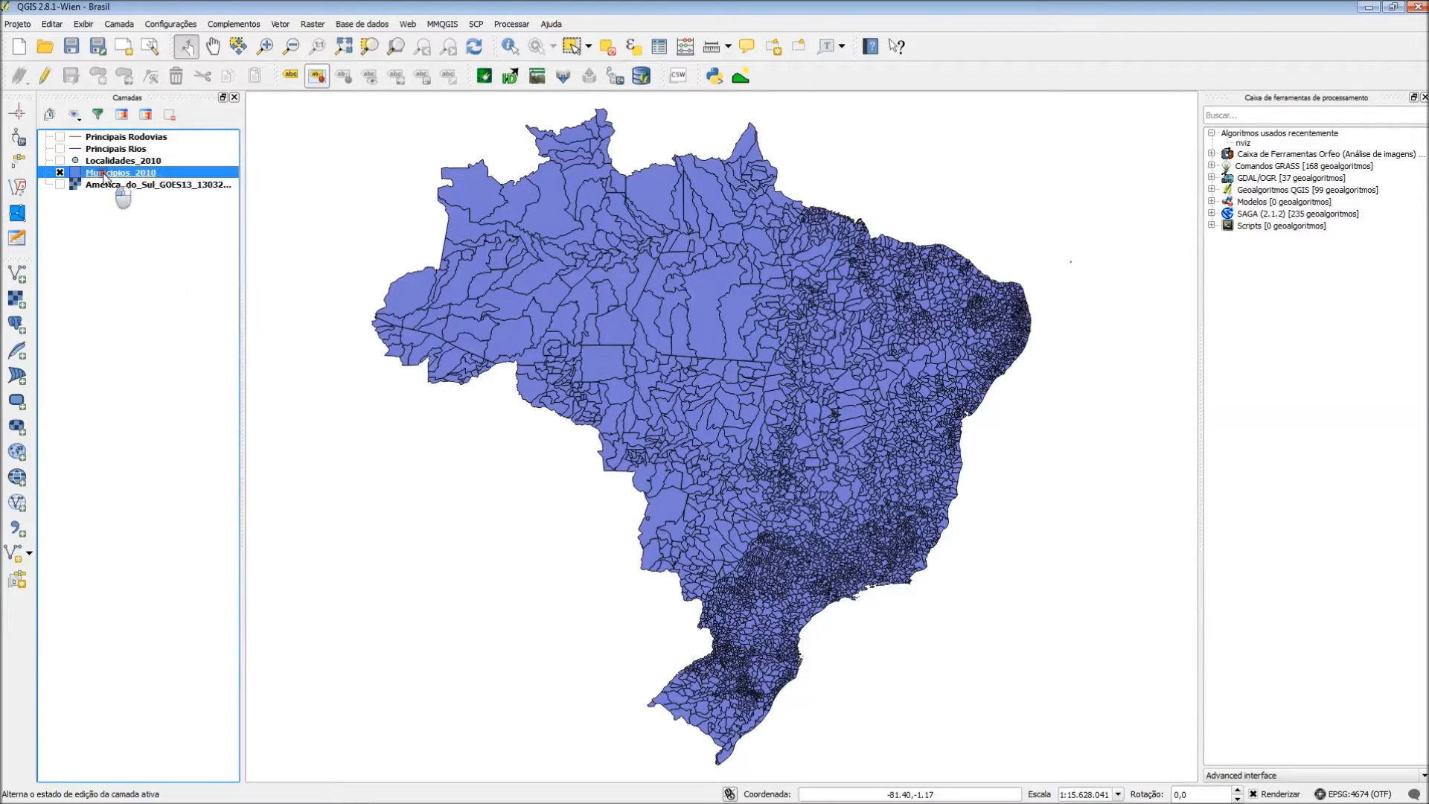
click(168, 172)
double_click(168, 175)
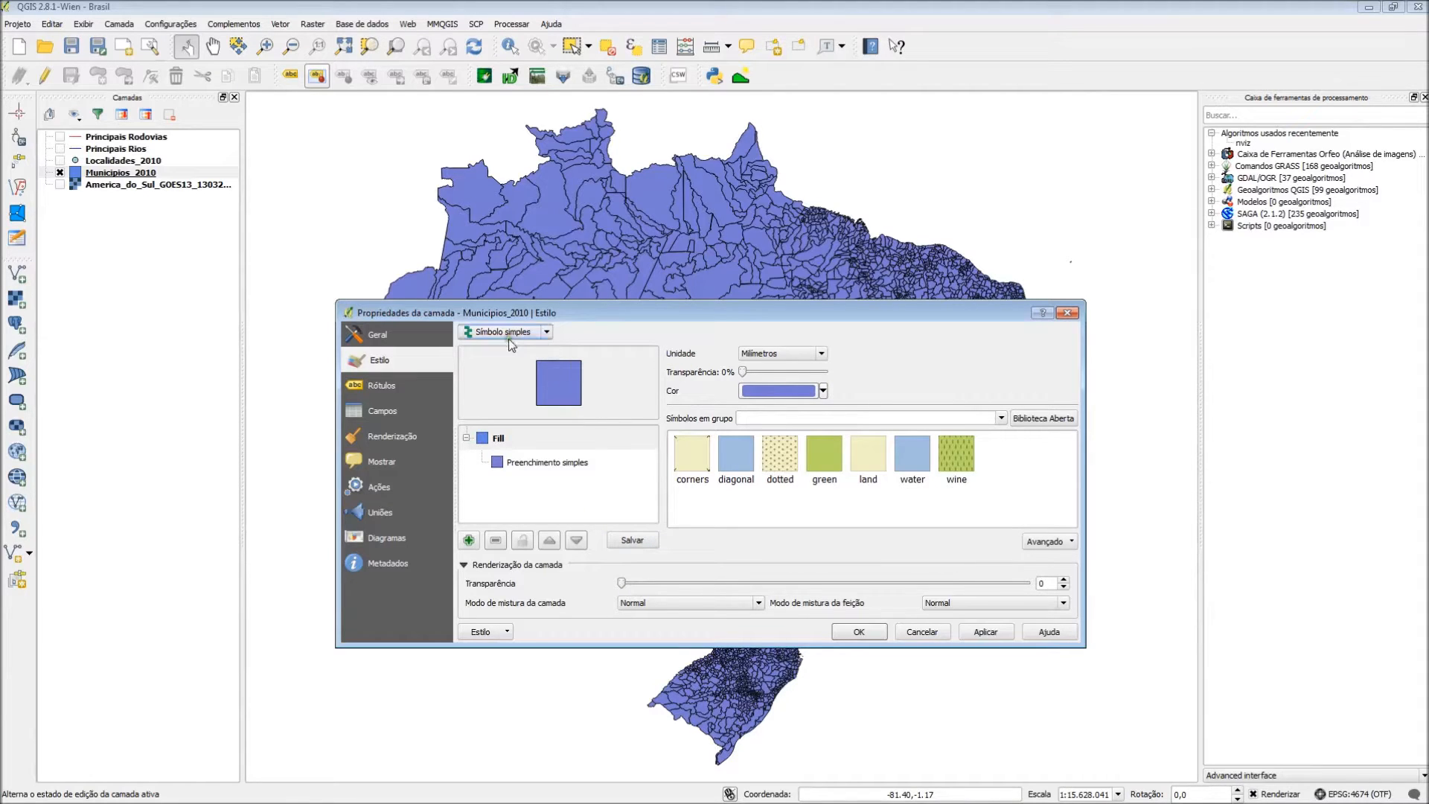
click(546, 332)
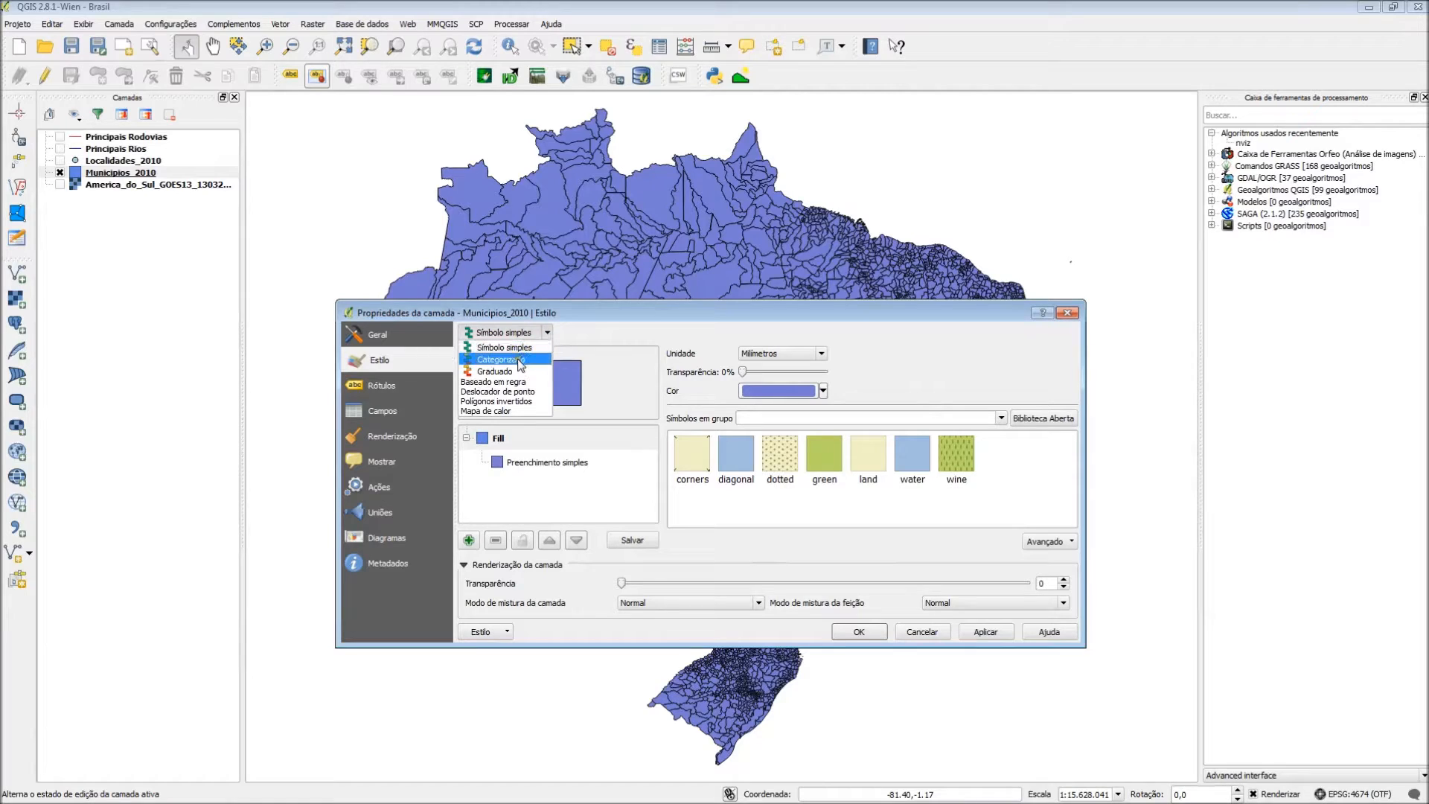
click(497, 332)
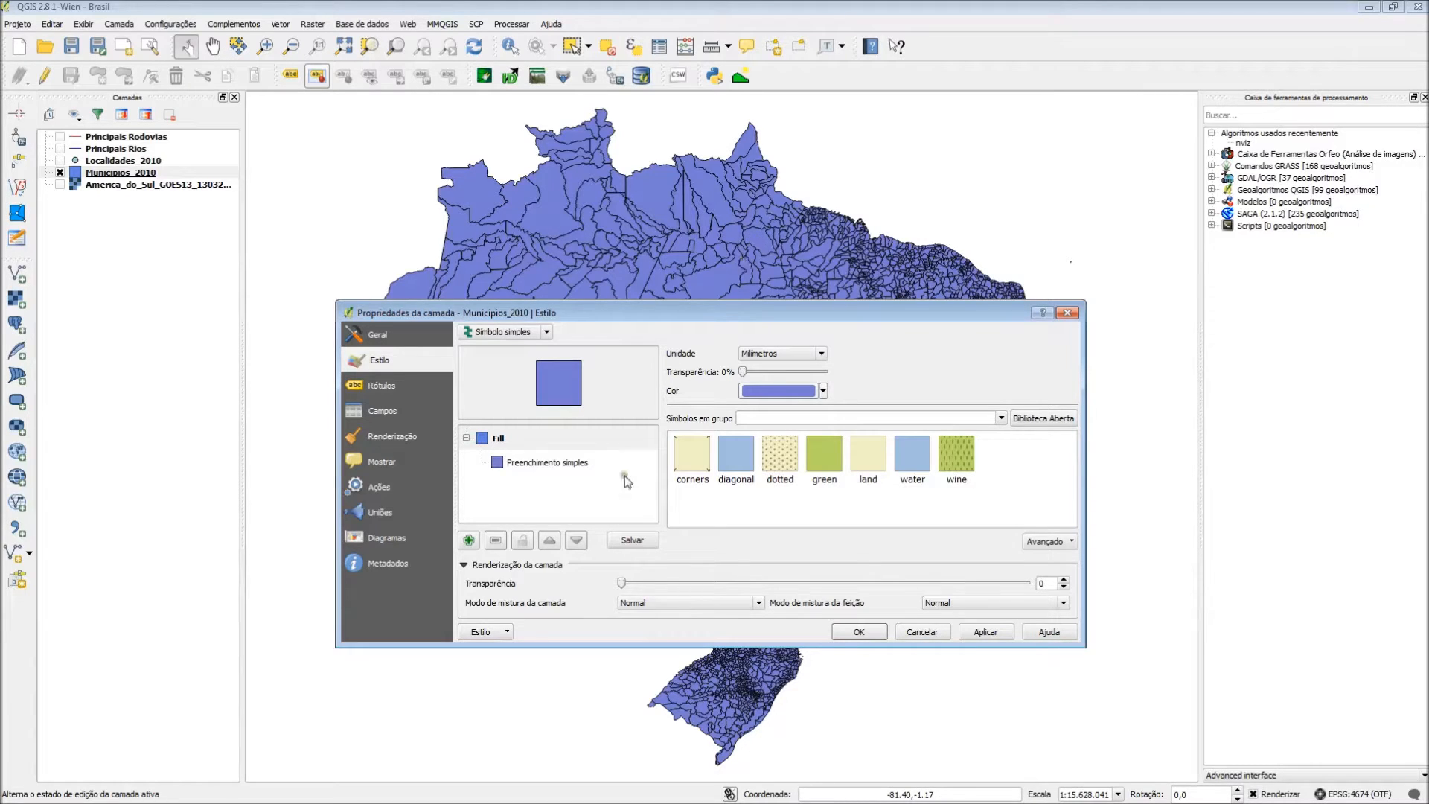
Examine the simple fill's colour, fill style and border style options for Municipios_2010, keeping the solid line border.
click(534, 465)
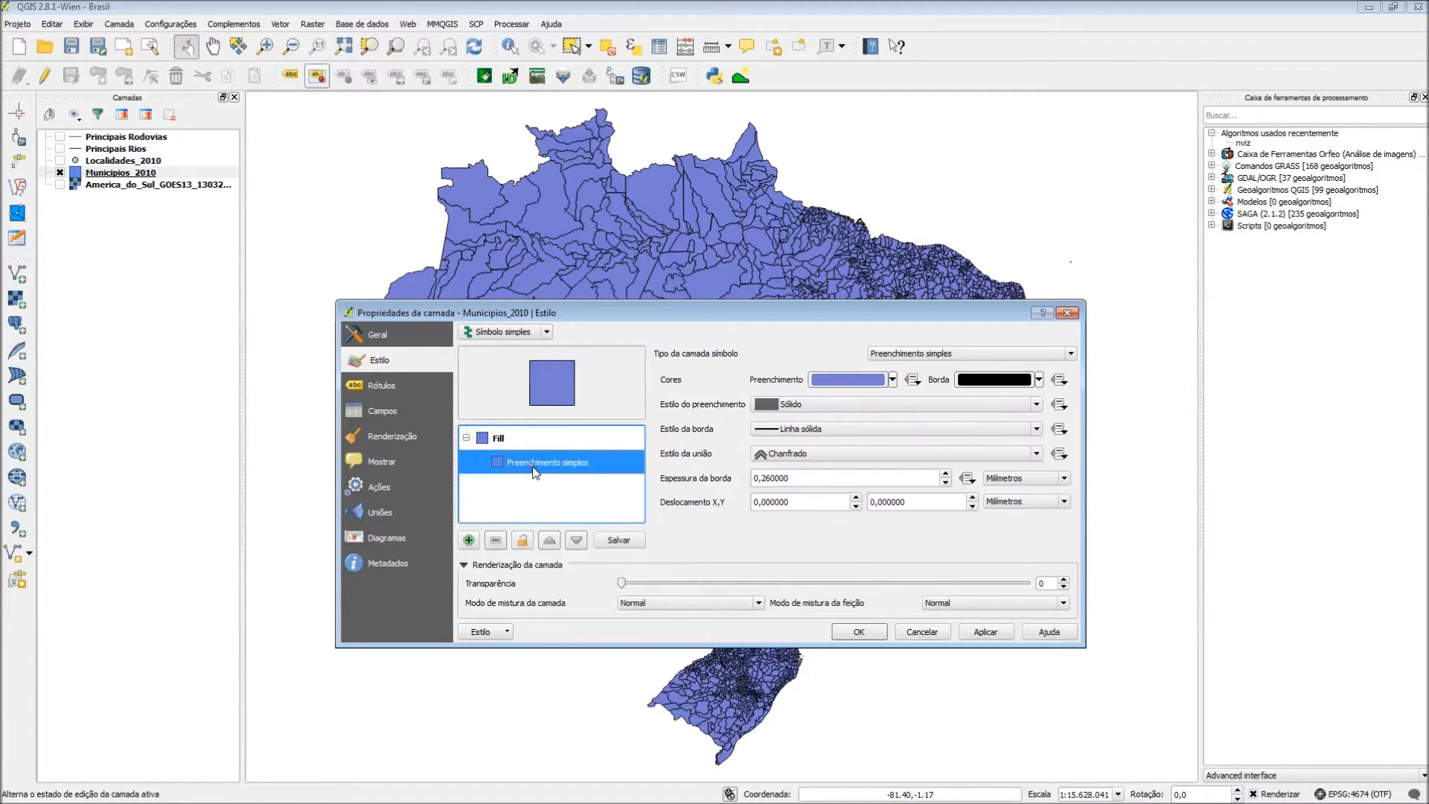
click(892, 380)
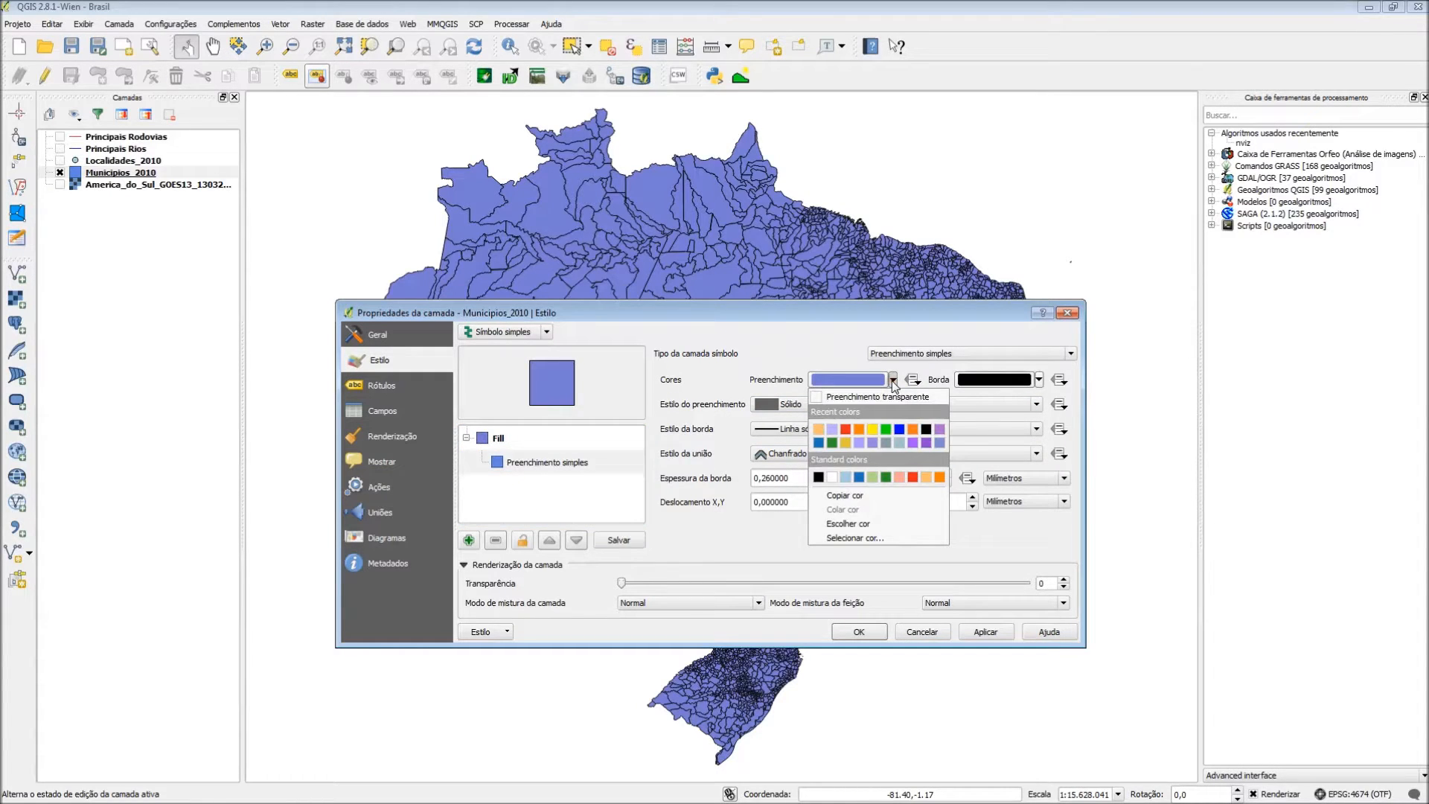
click(893, 380)
click(1039, 380)
click(1041, 385)
click(873, 404)
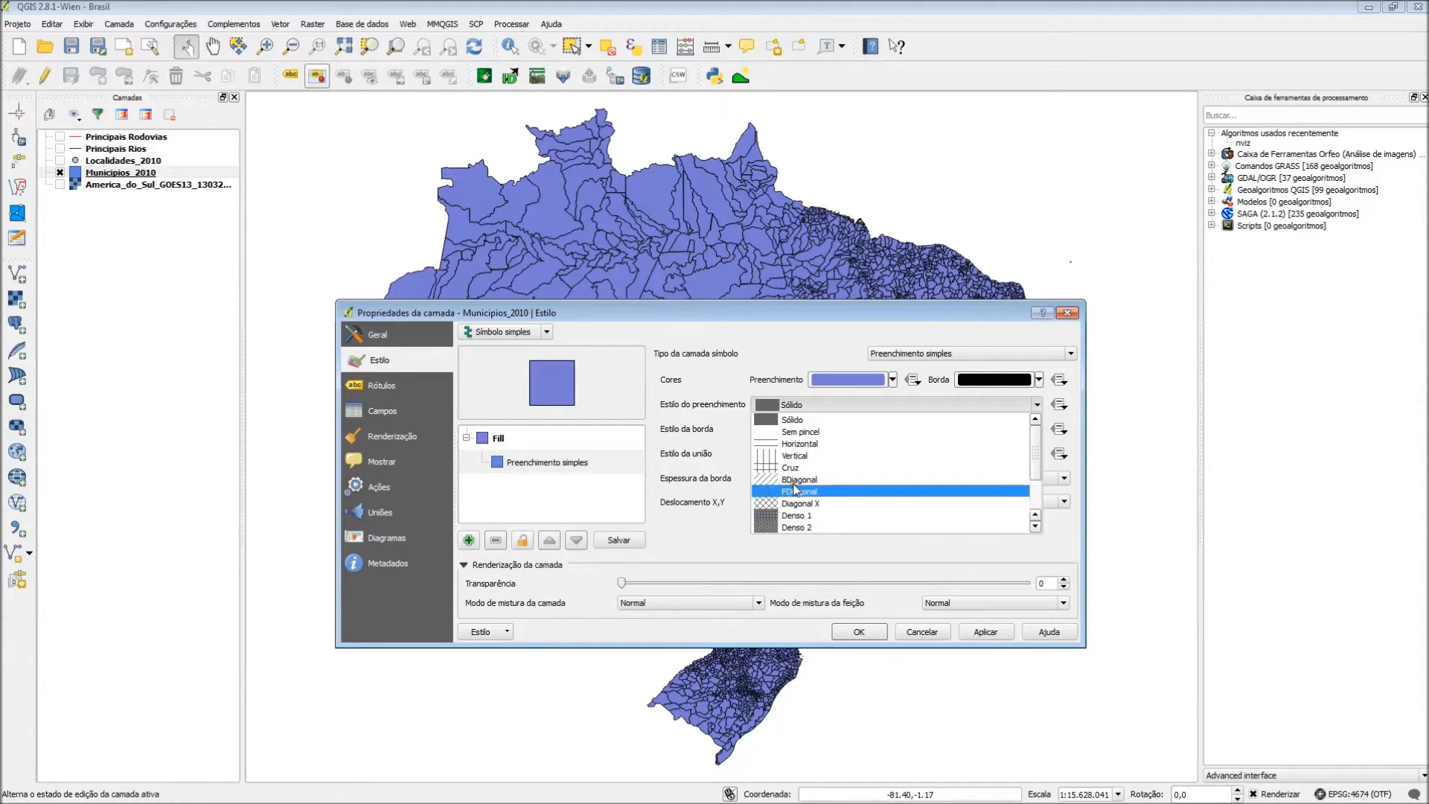
click(794, 403)
click(807, 431)
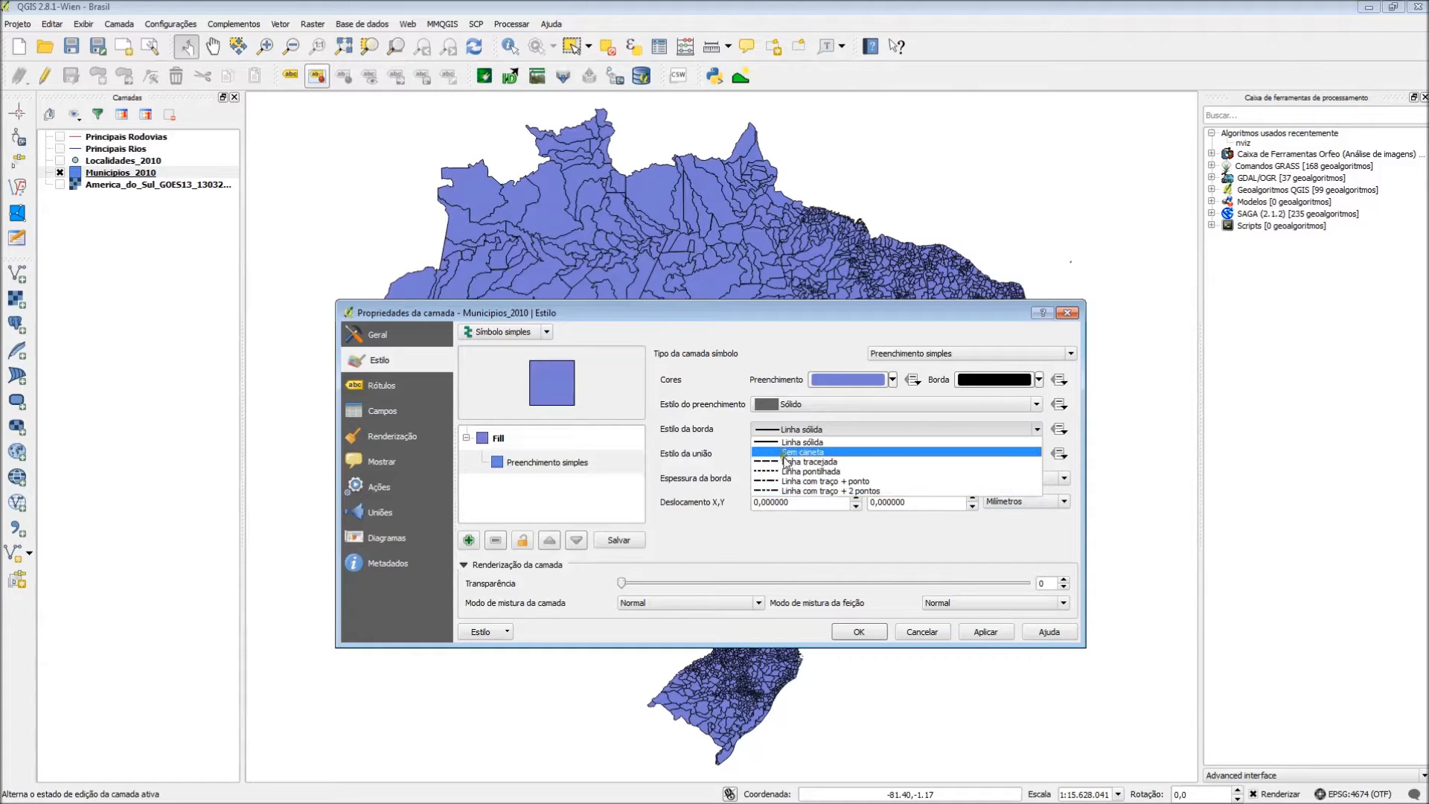
click(801, 443)
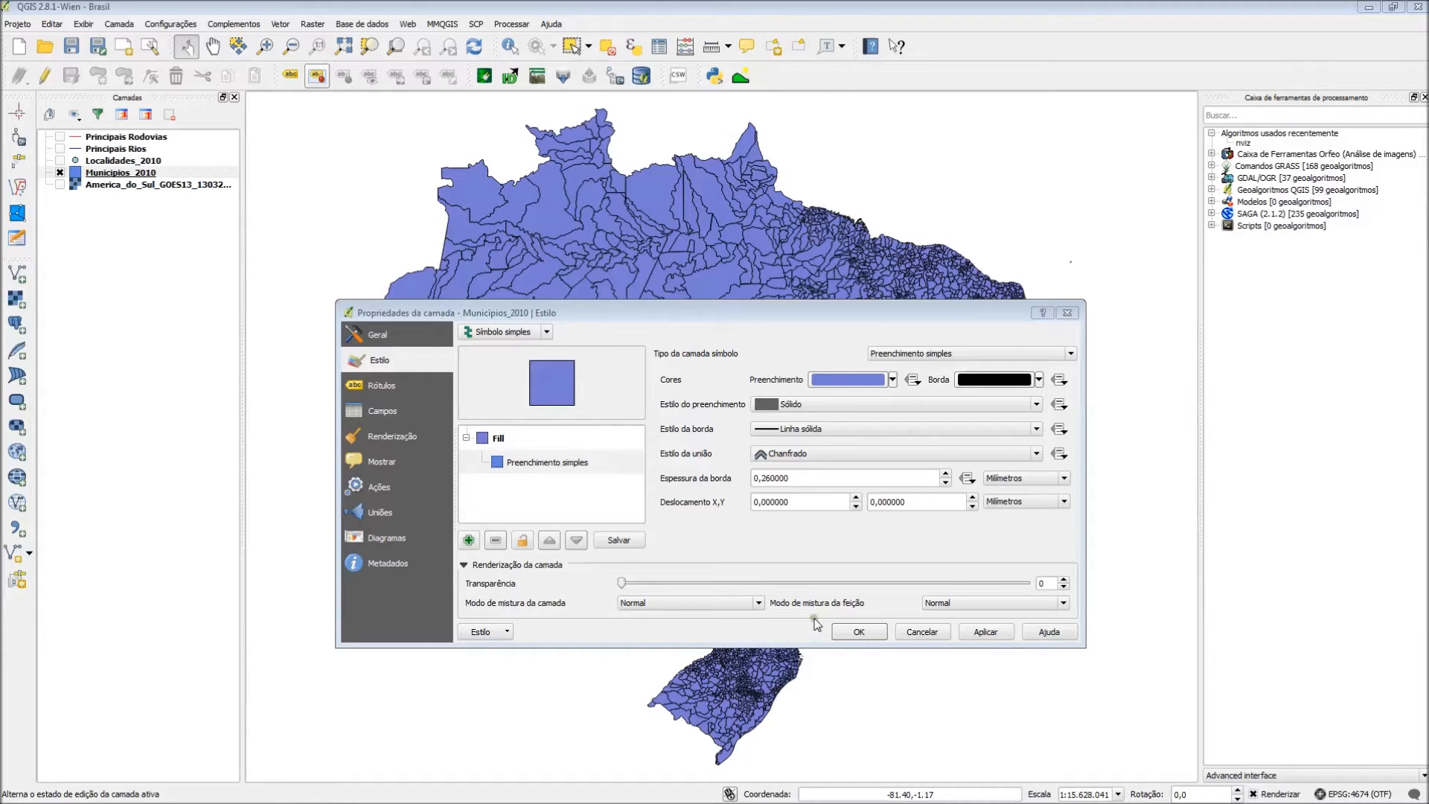
click(859, 631)
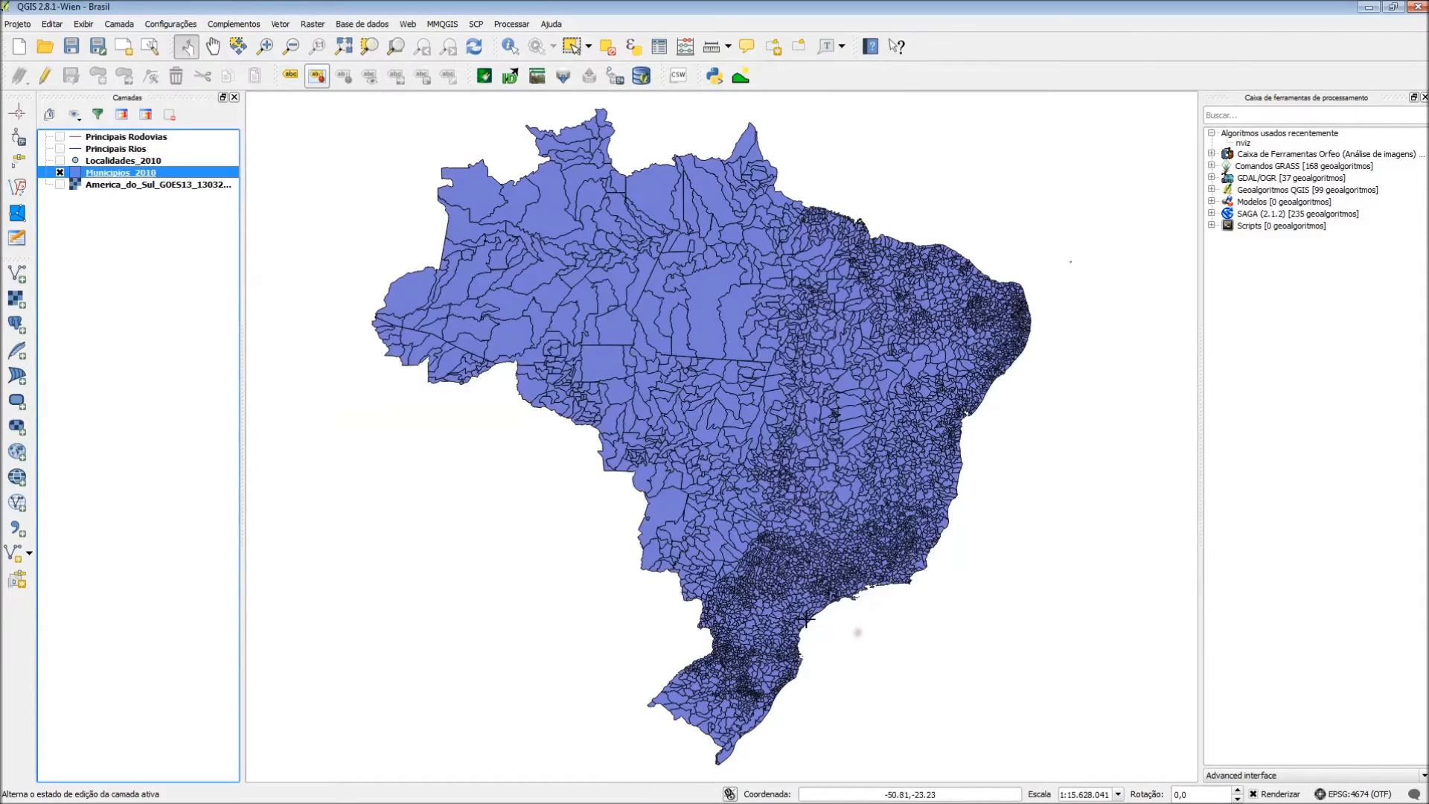
Duplicate the Municipios_2010 layer and rename the copy as Regiões do Brasil.
right_click(145, 174)
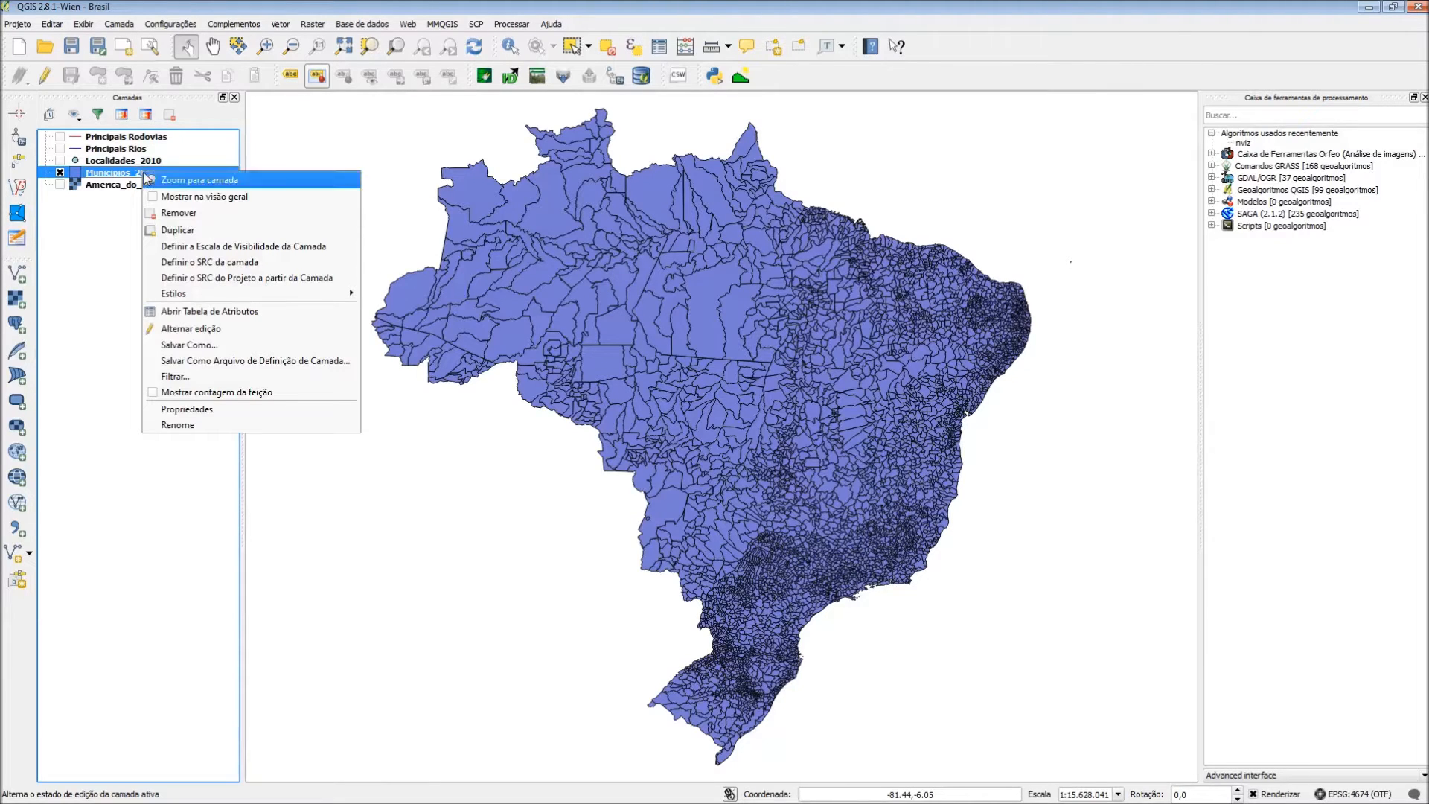
click(179, 231)
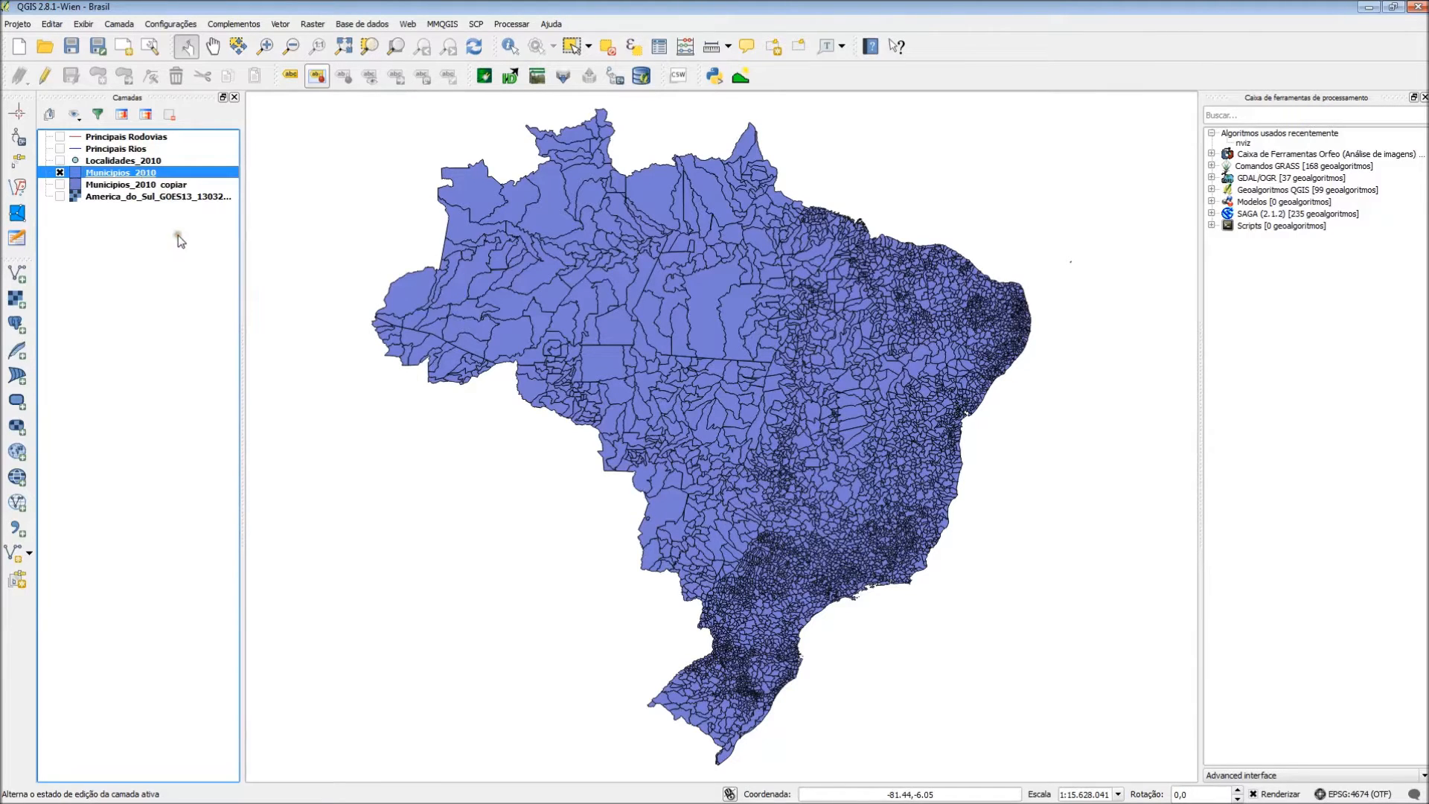
click(123, 185)
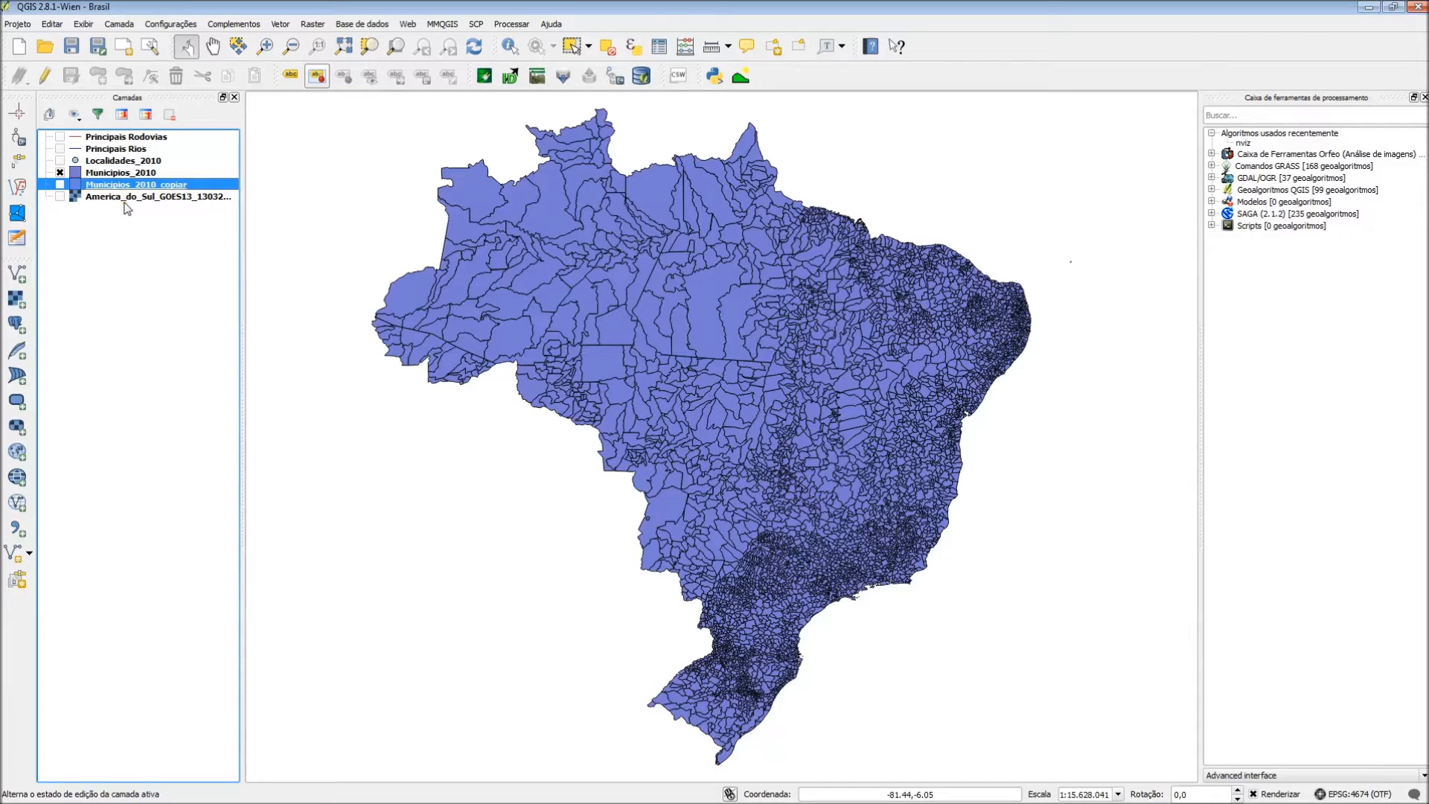
right_click(155, 183)
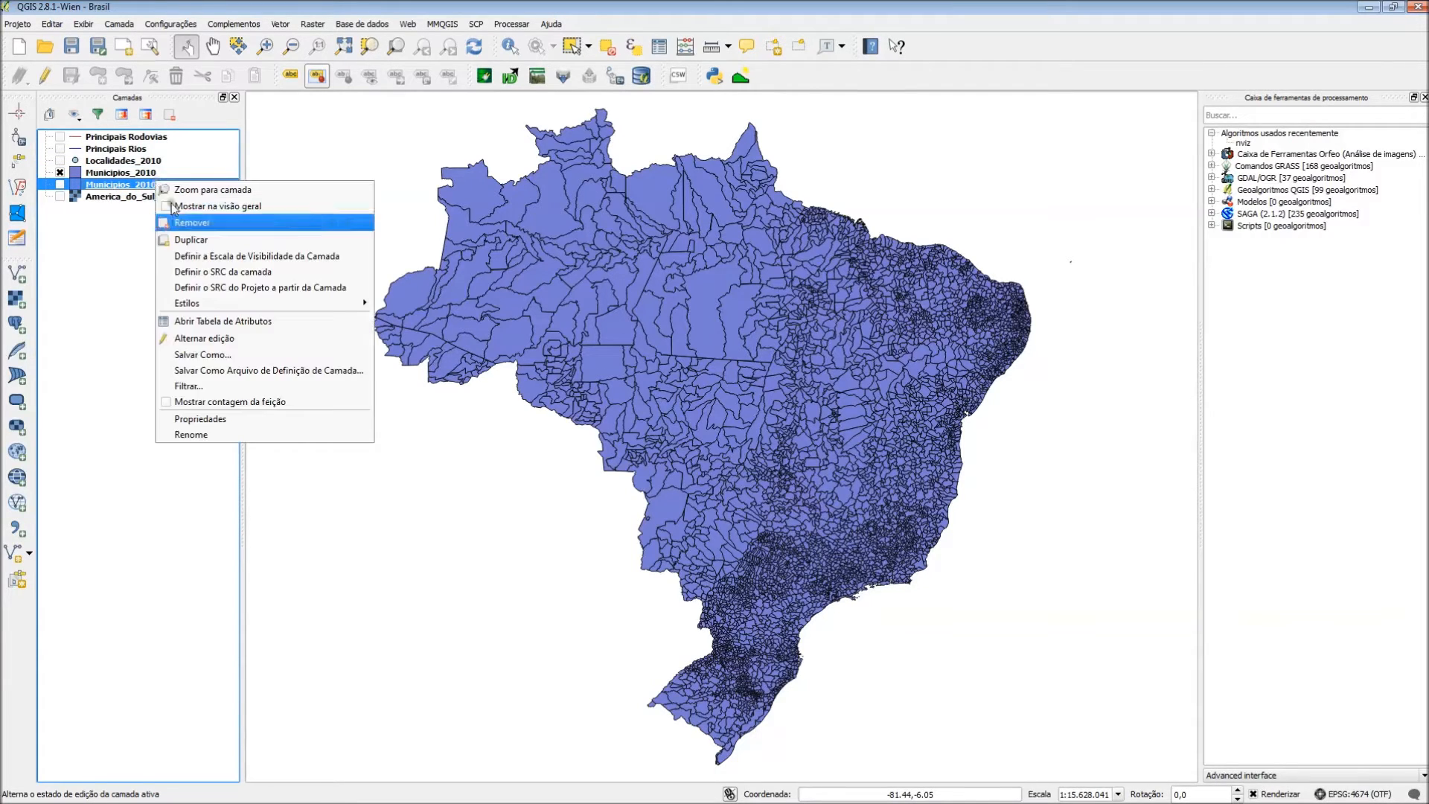
click(216, 435)
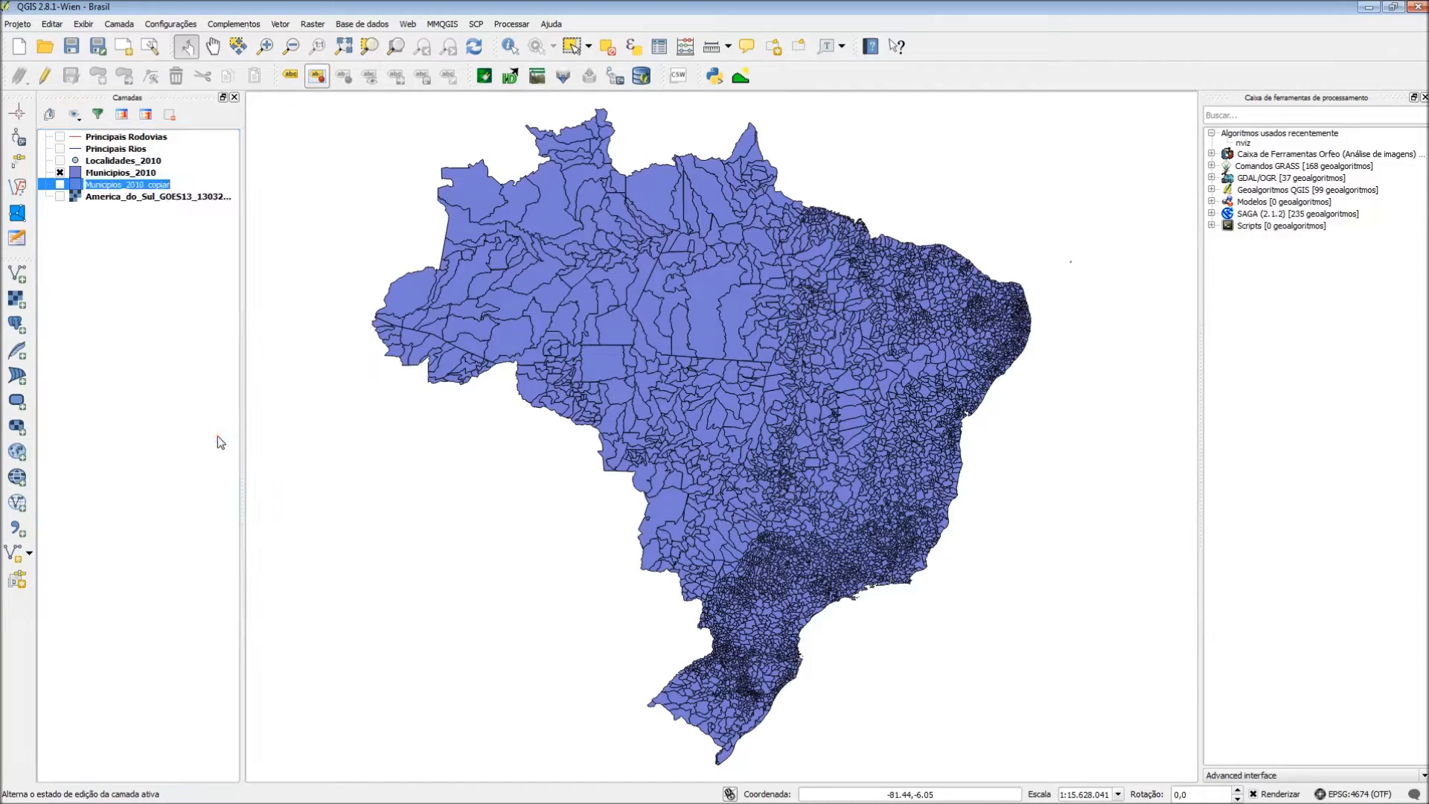
text(Regiões do BRrasil)
key(Return)
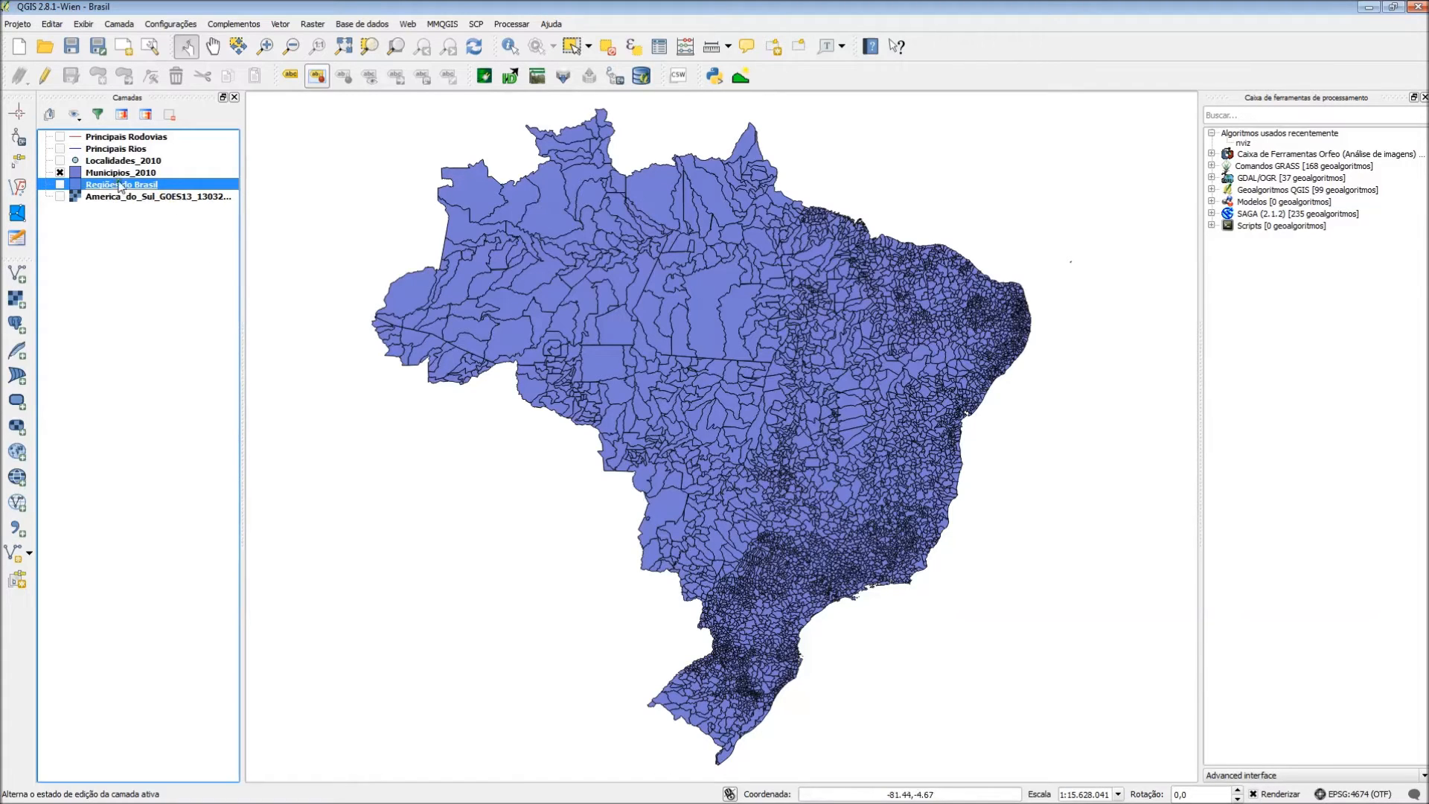
Display Regiões do Brasil instead of Municipios_2010 and open its style properties.
click(59, 172)
click(59, 185)
click(159, 185)
double_click(158, 185)
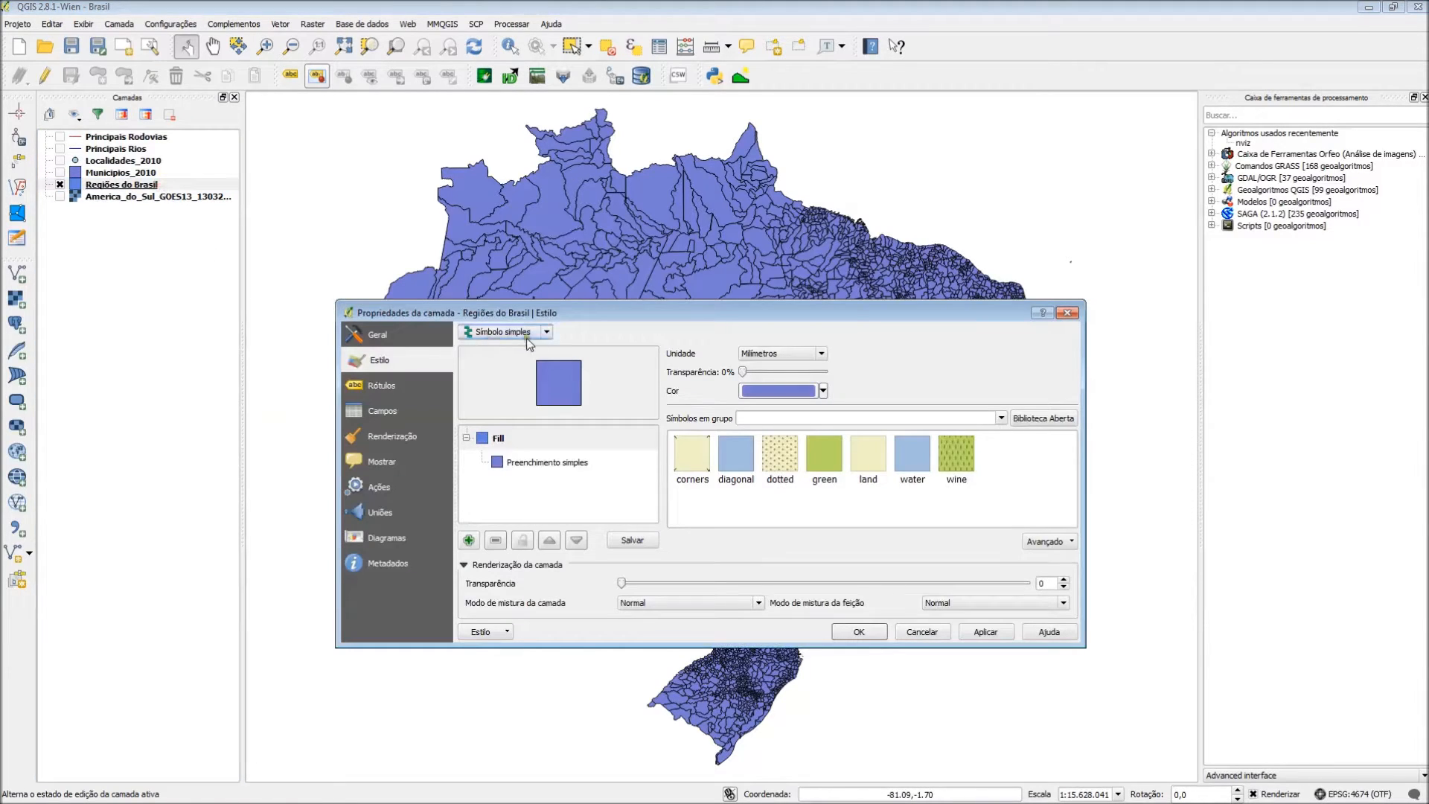
Classify the Regiões do Brasil layer with the Categorizado renderer on the REGIAO column, using random colours.
click(525, 336)
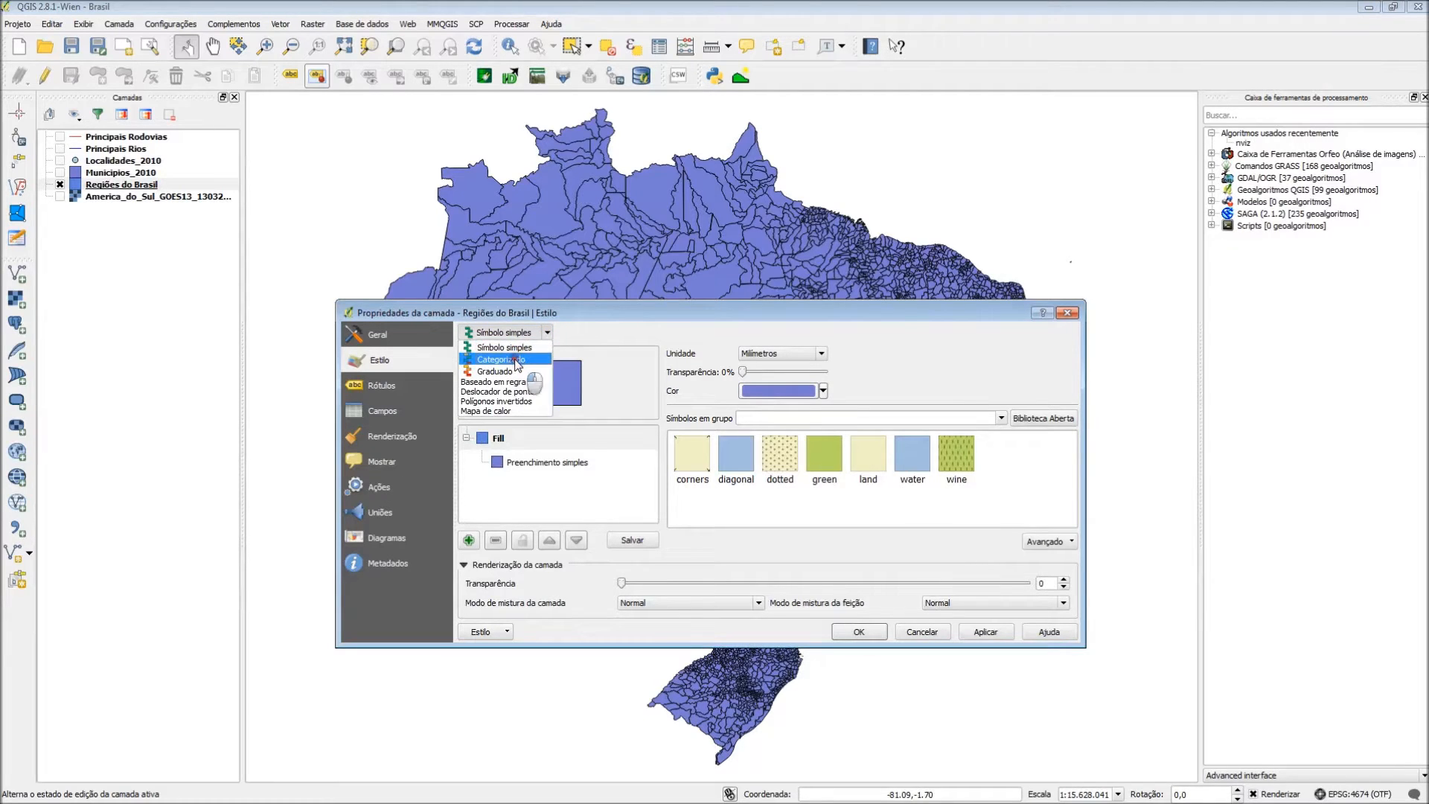
click(515, 360)
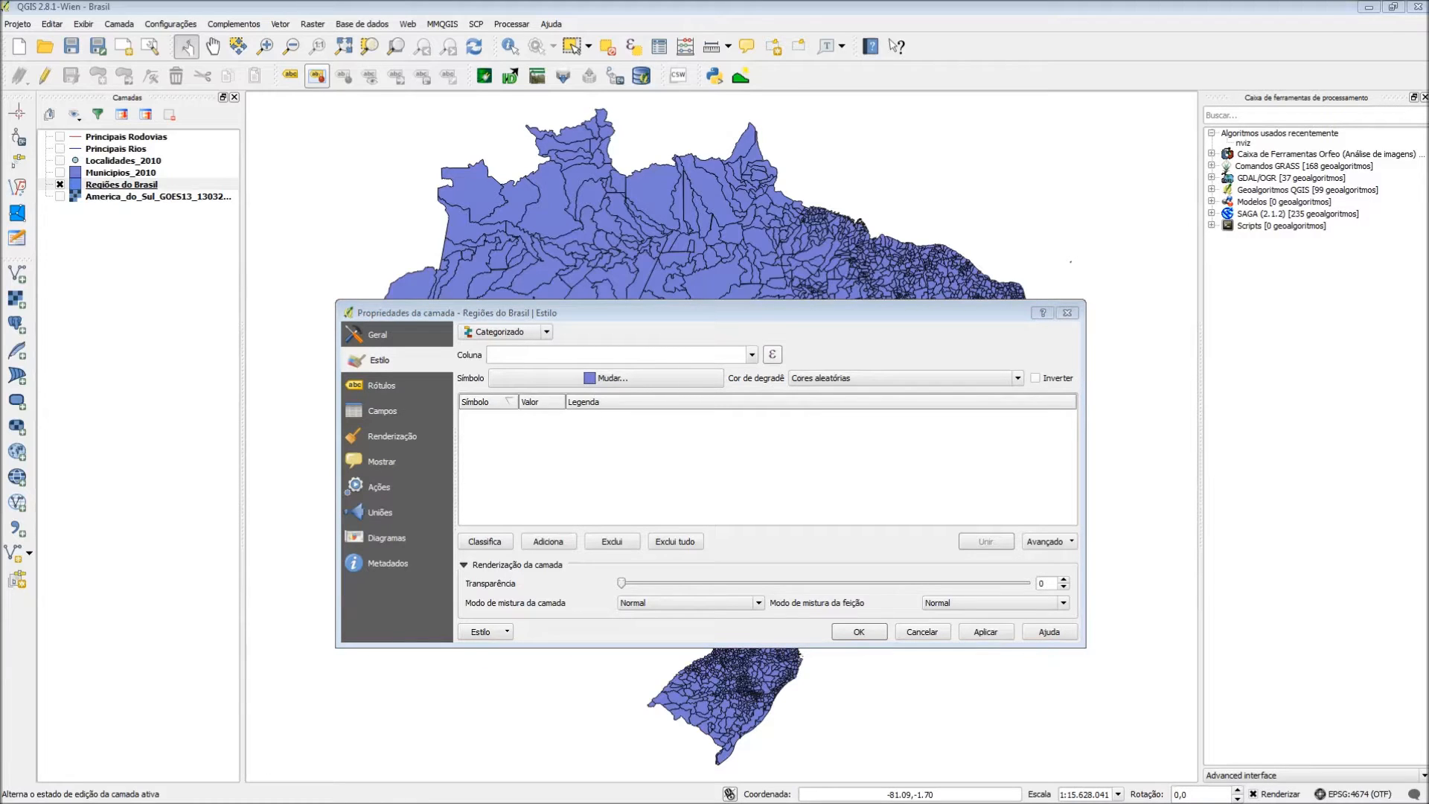
click(752, 355)
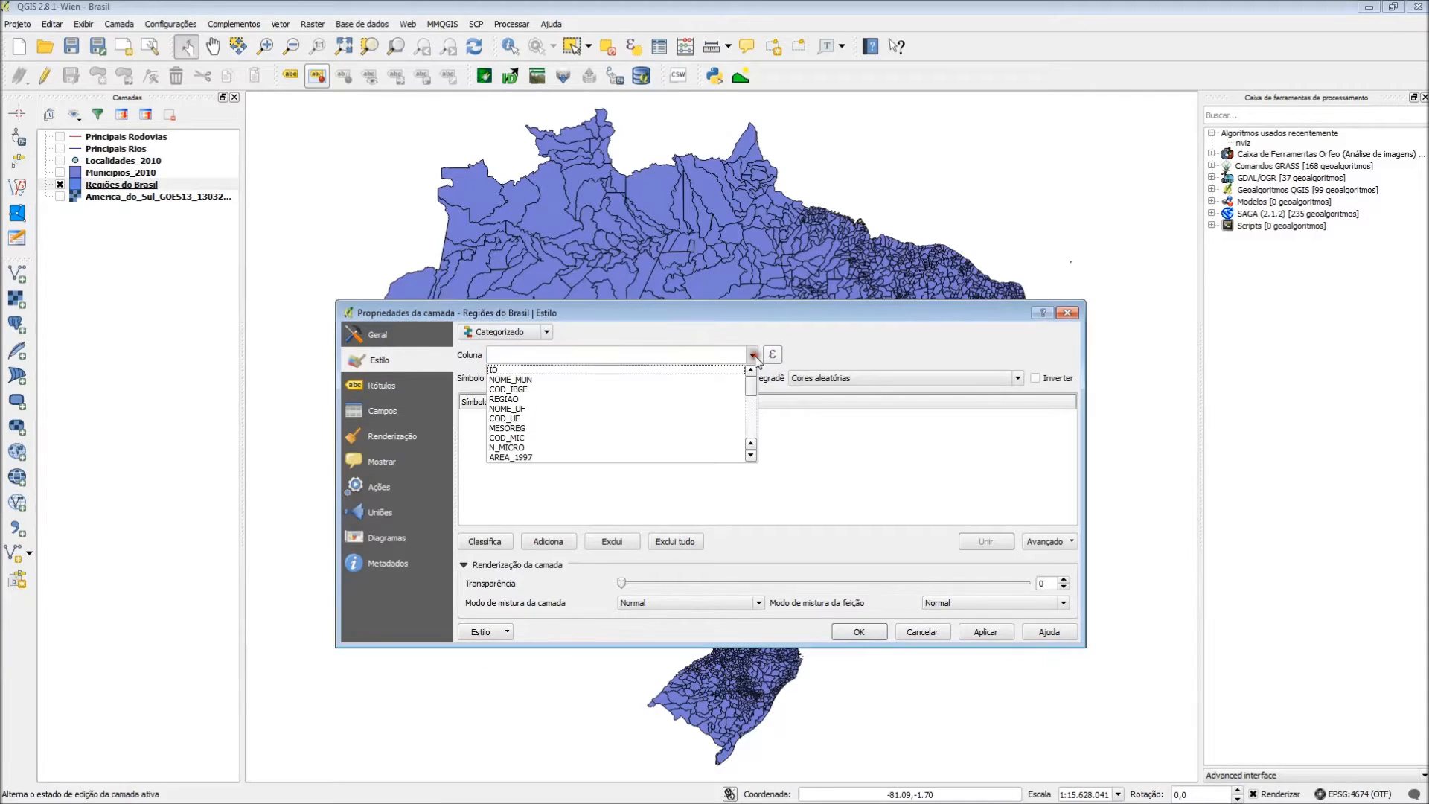
click(509, 401)
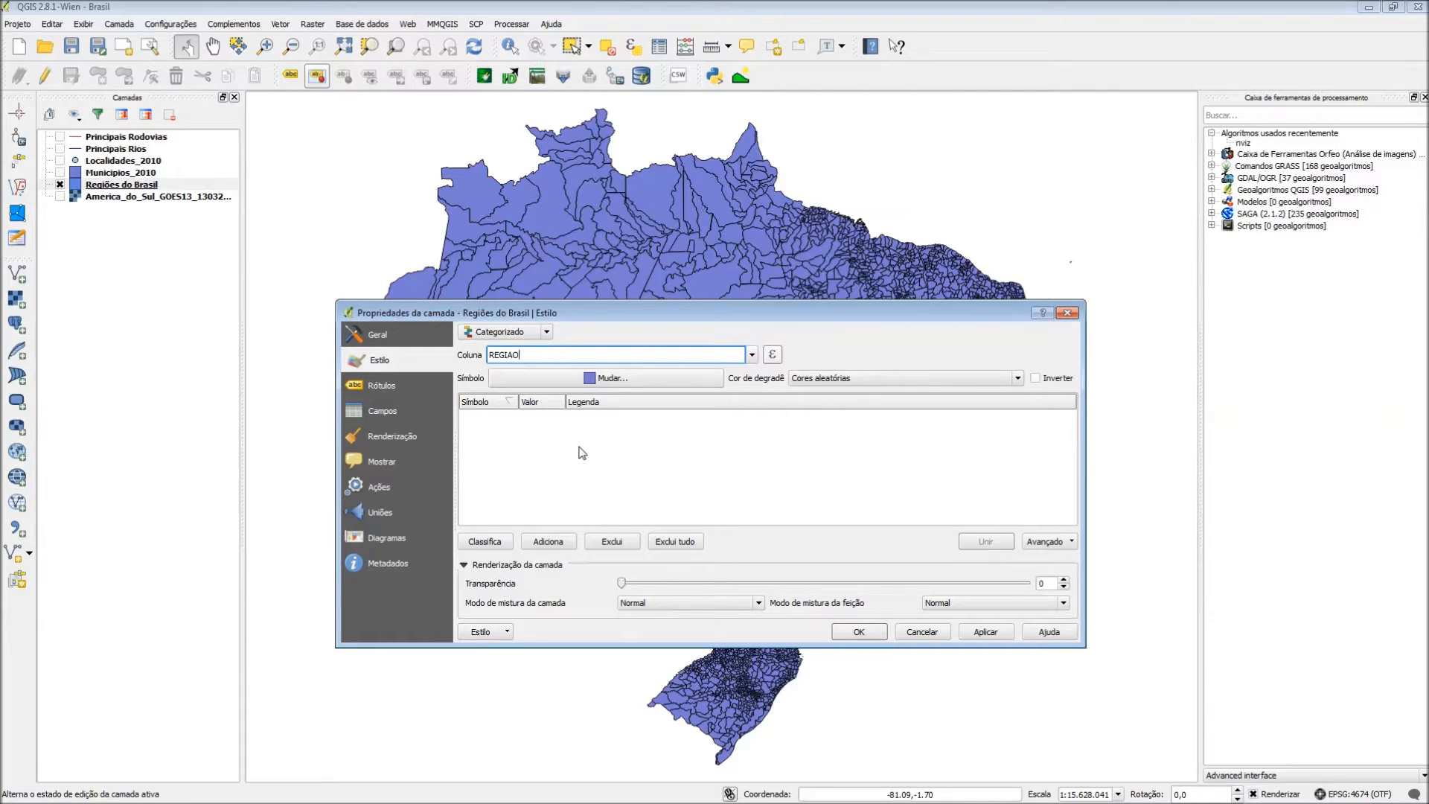
click(1016, 378)
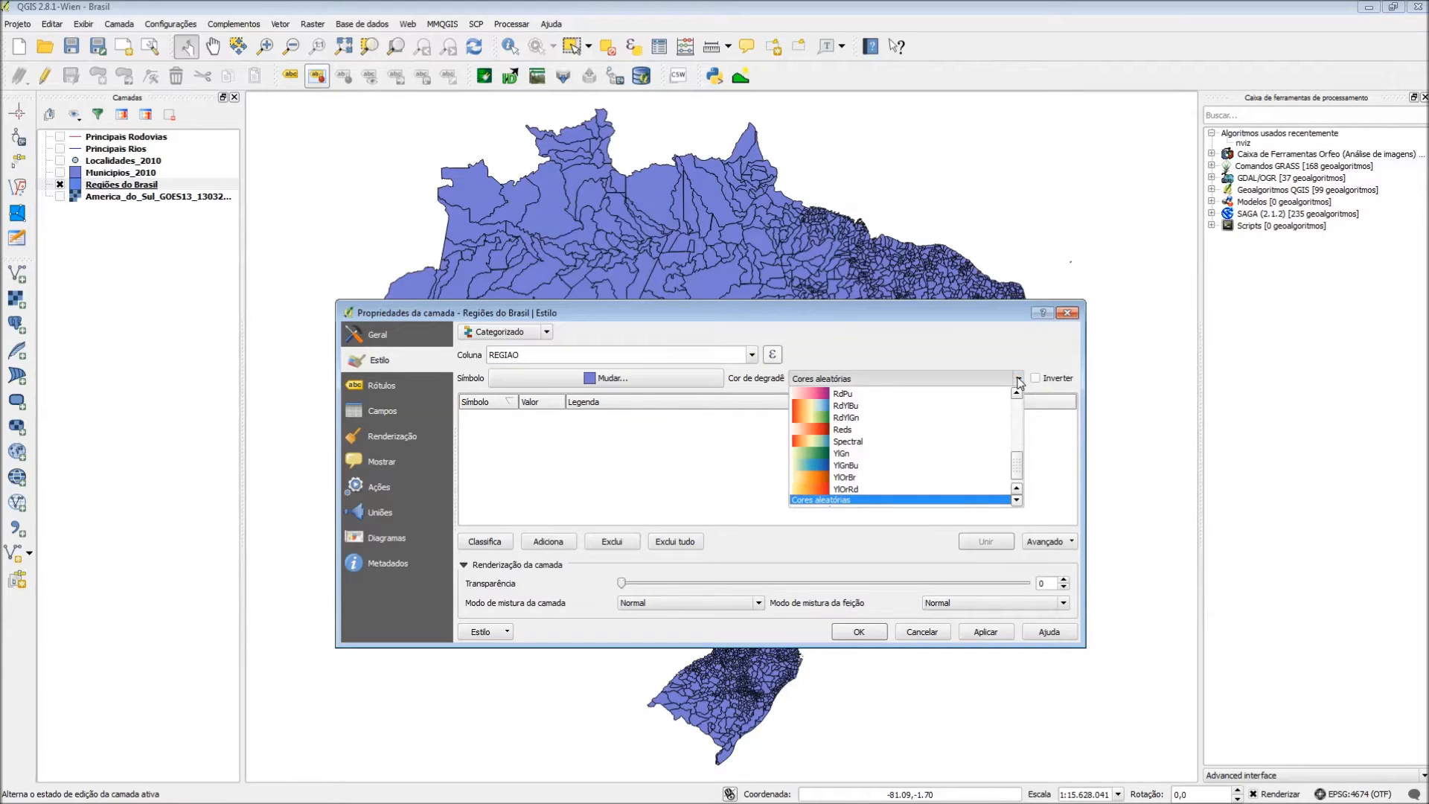
click(1017, 378)
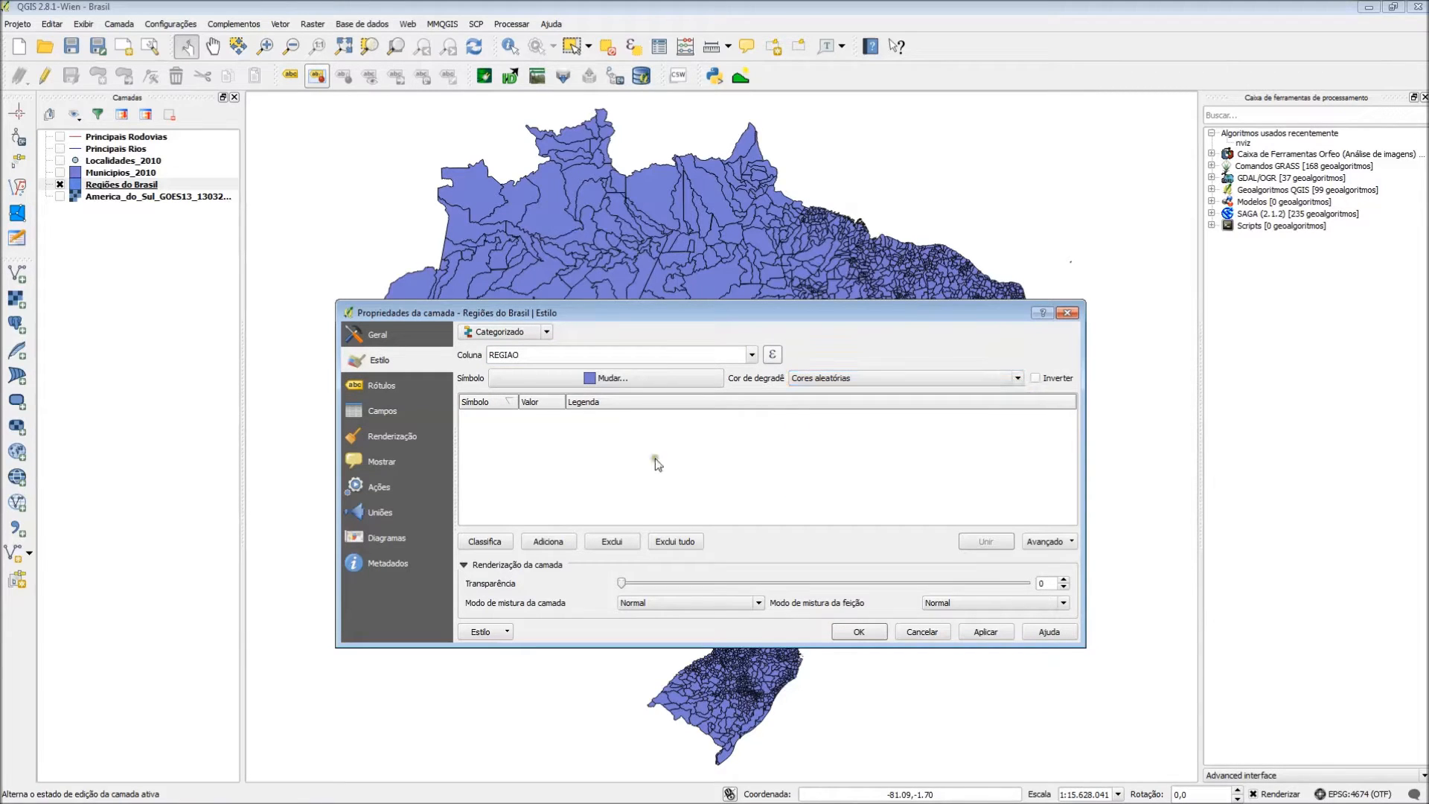
click(484, 543)
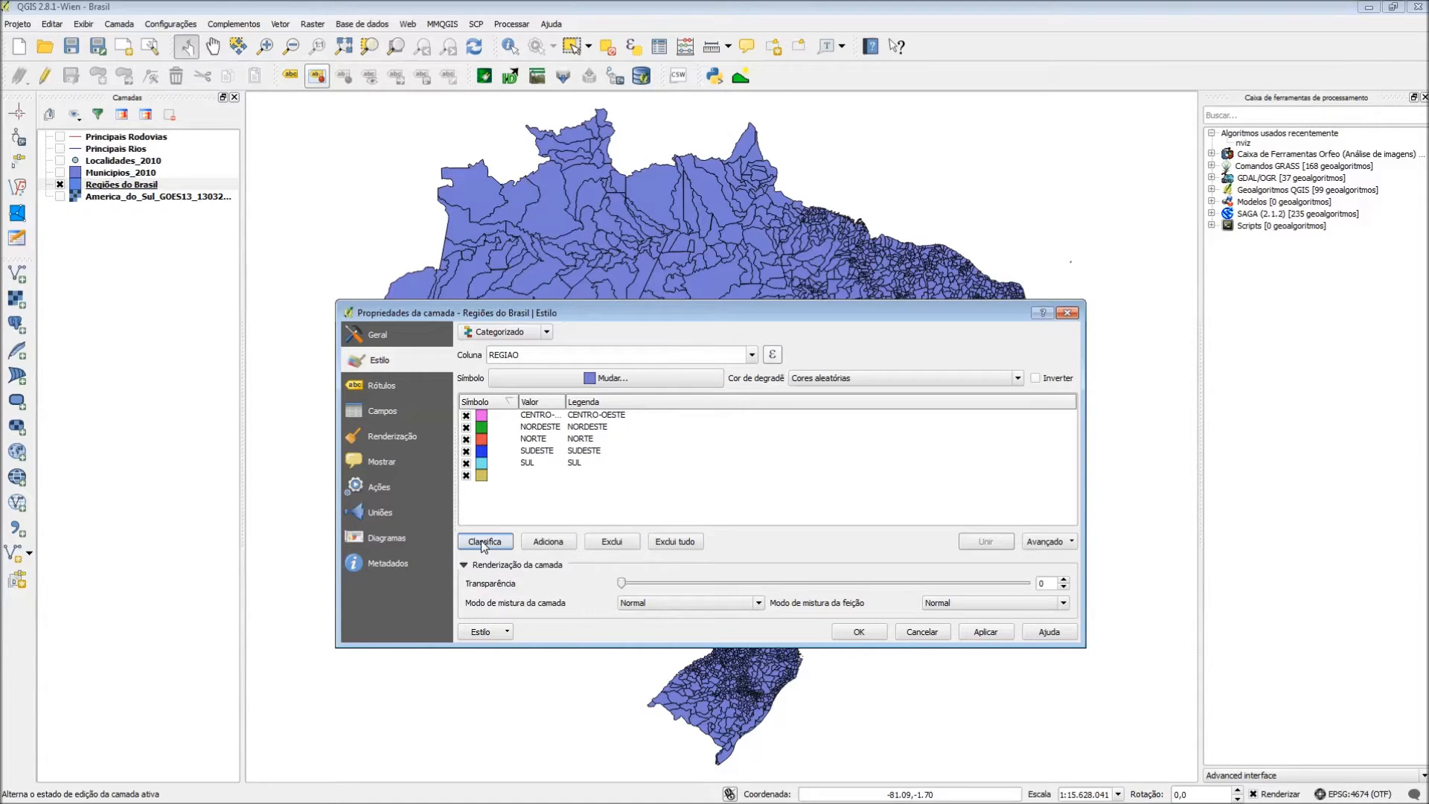
Delete the empty category from the region classification and apply the style to the layer.
click(484, 476)
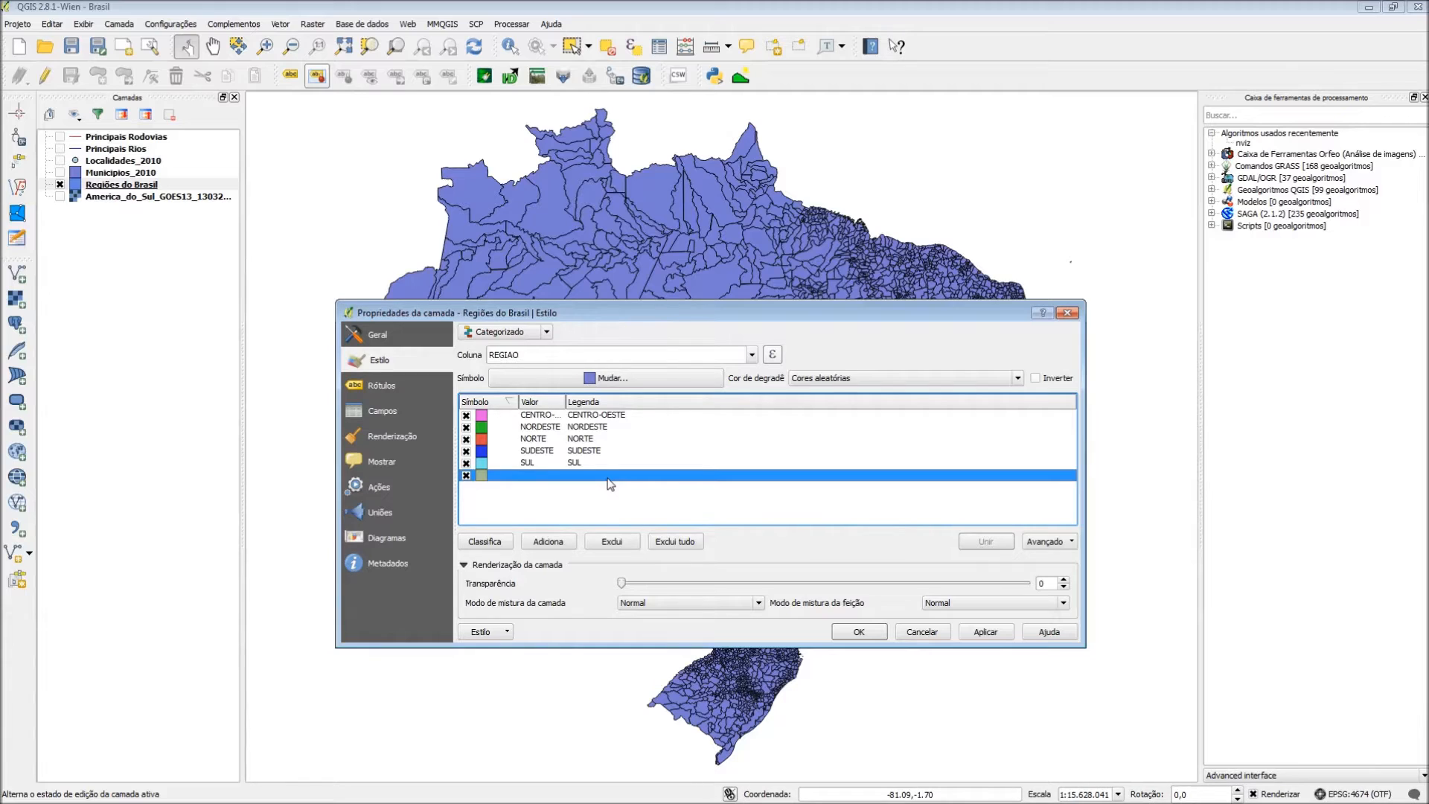
click(623, 542)
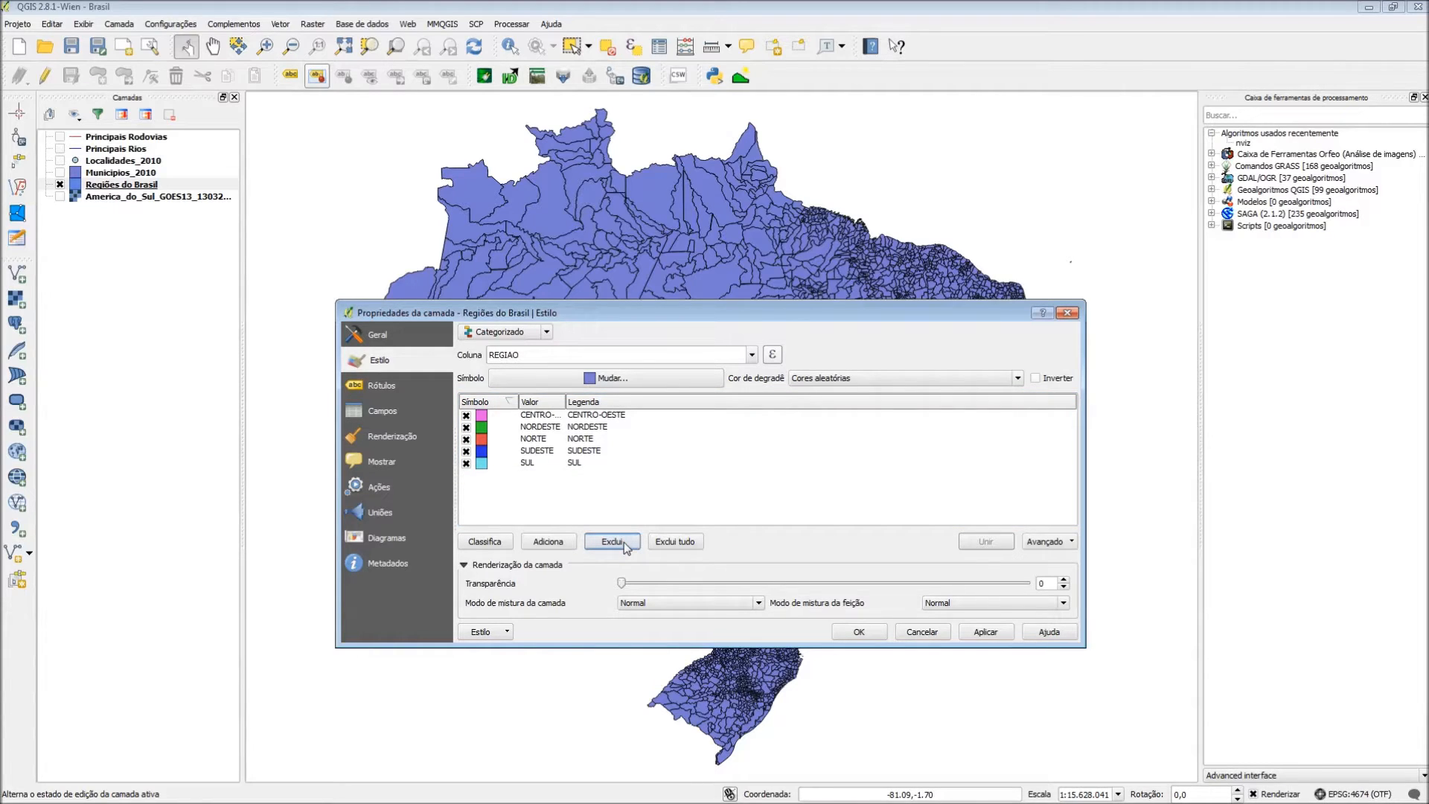
click(859, 631)
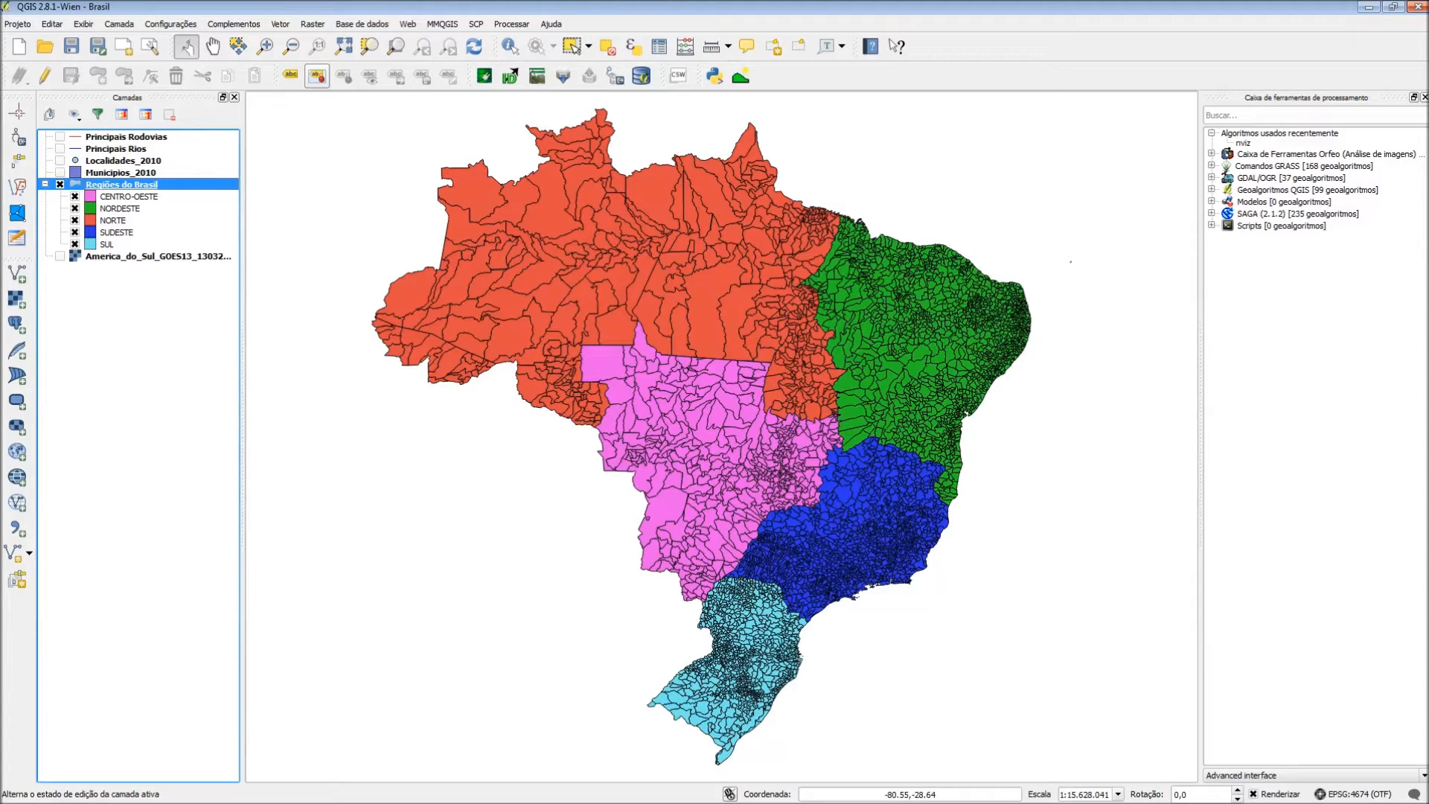
Hide the Regiões do Brasil layer with its legend collapsed, and duplicate the Municipios_2010 layer.
click(60, 185)
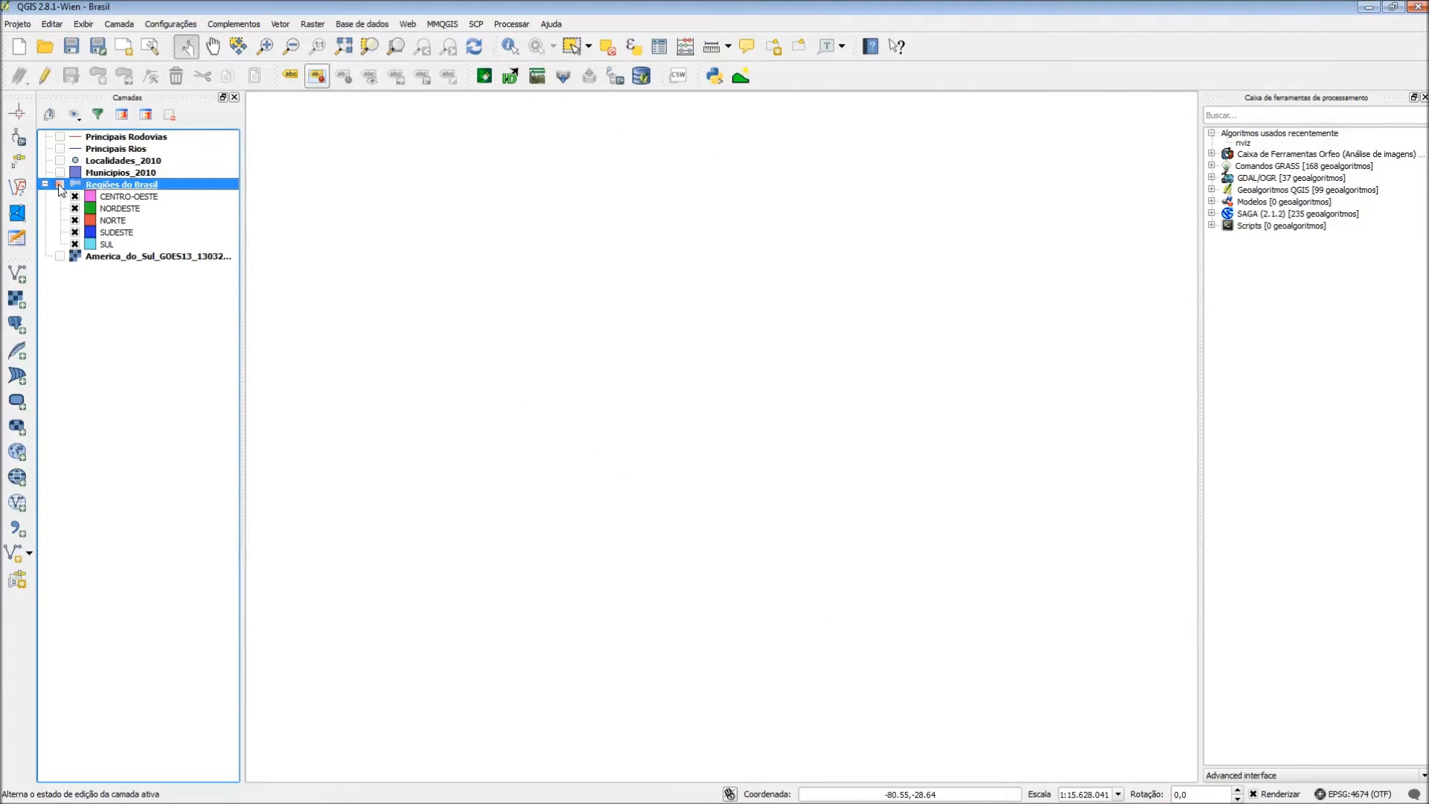
click(45, 183)
click(115, 173)
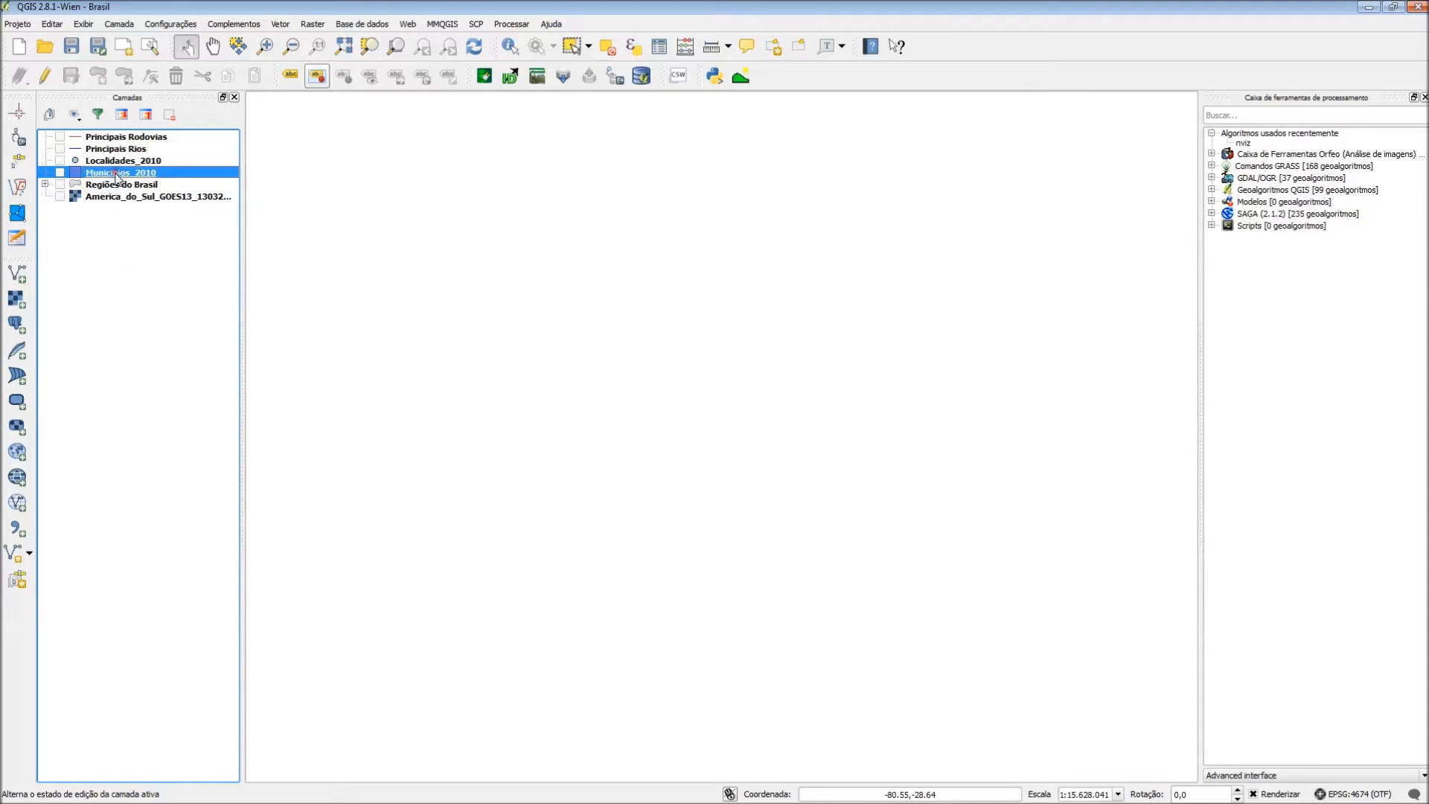
right_click(116, 175)
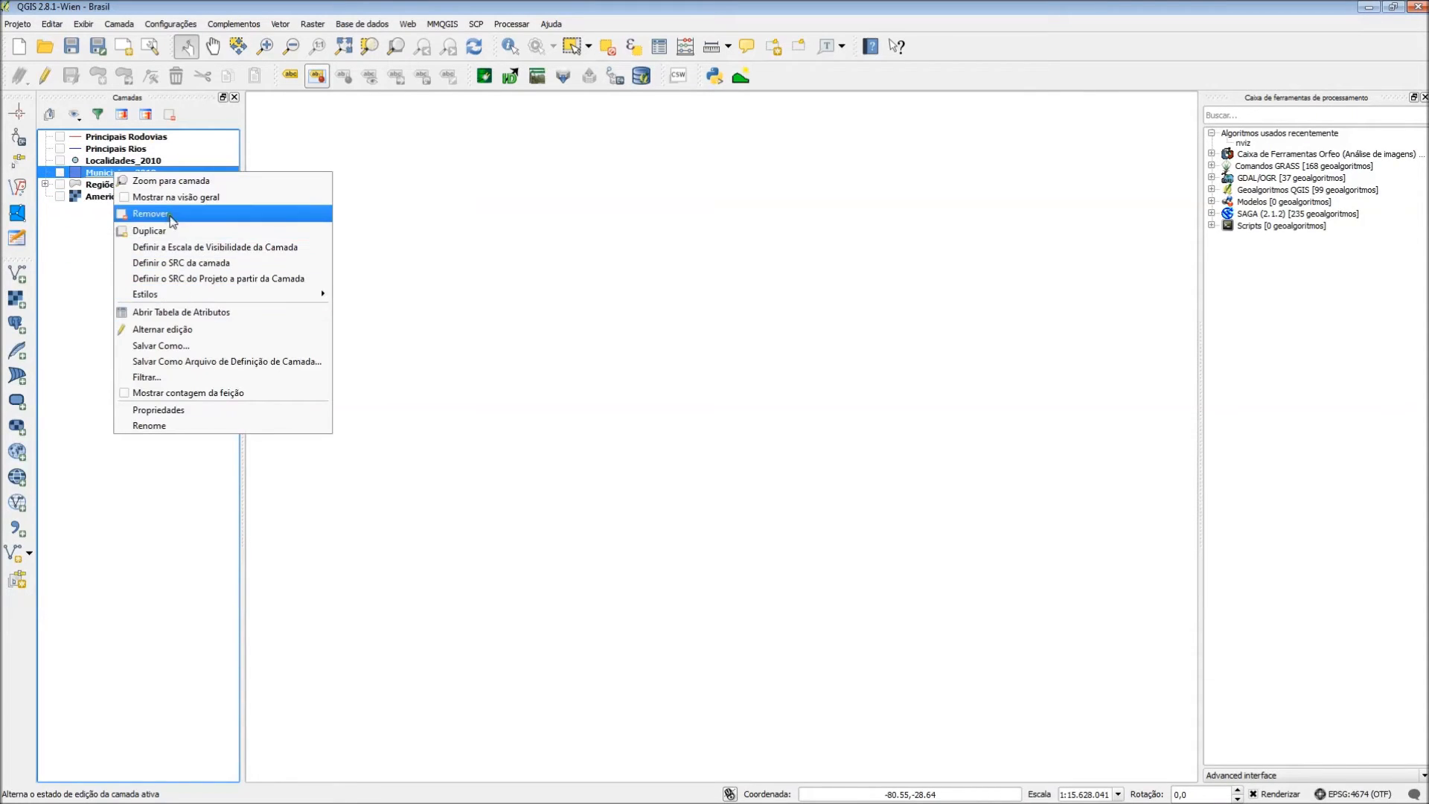
click(170, 229)
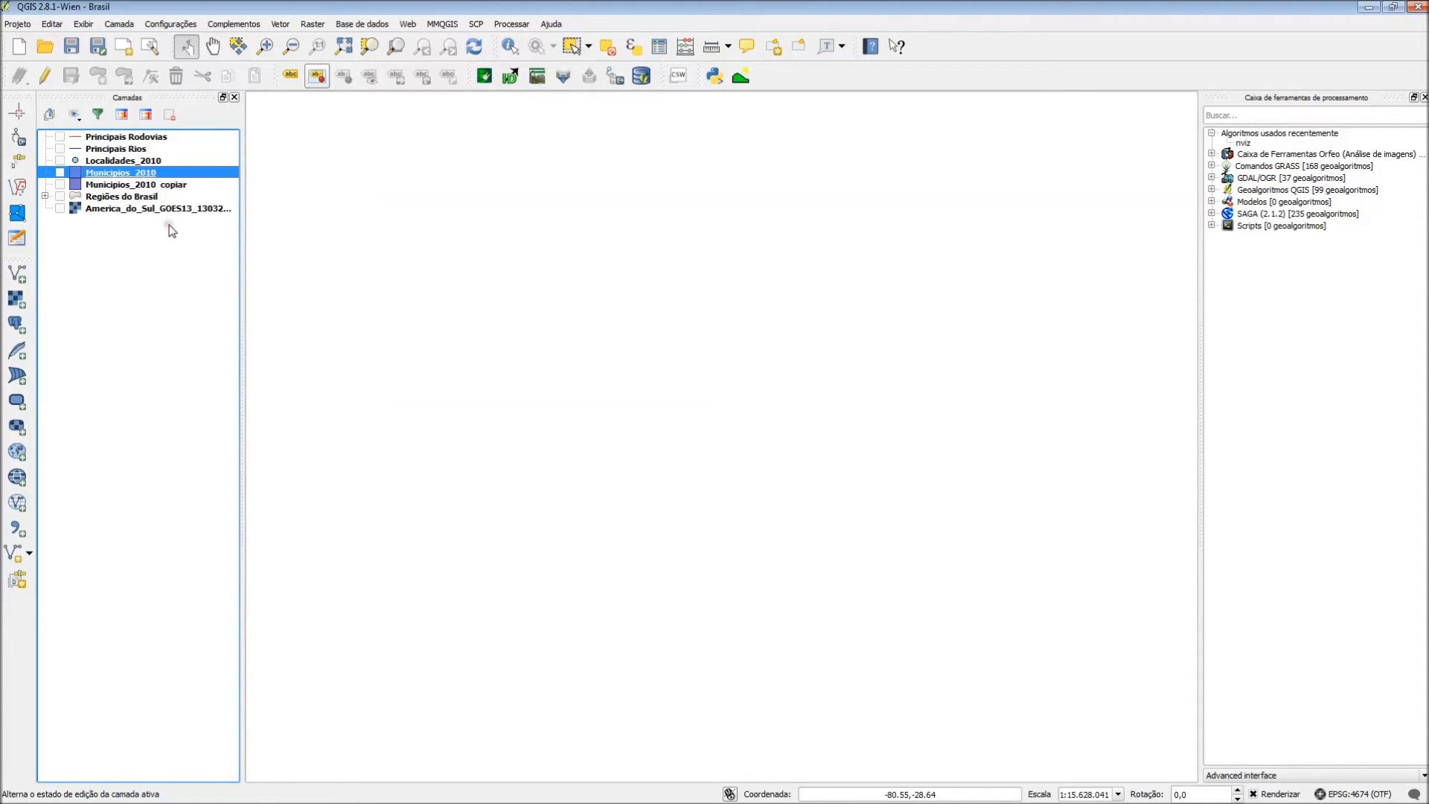
Rename the Municipios_2010 copy as Esperança de Vida and display the layer on the map.
click(158, 186)
right_click(157, 185)
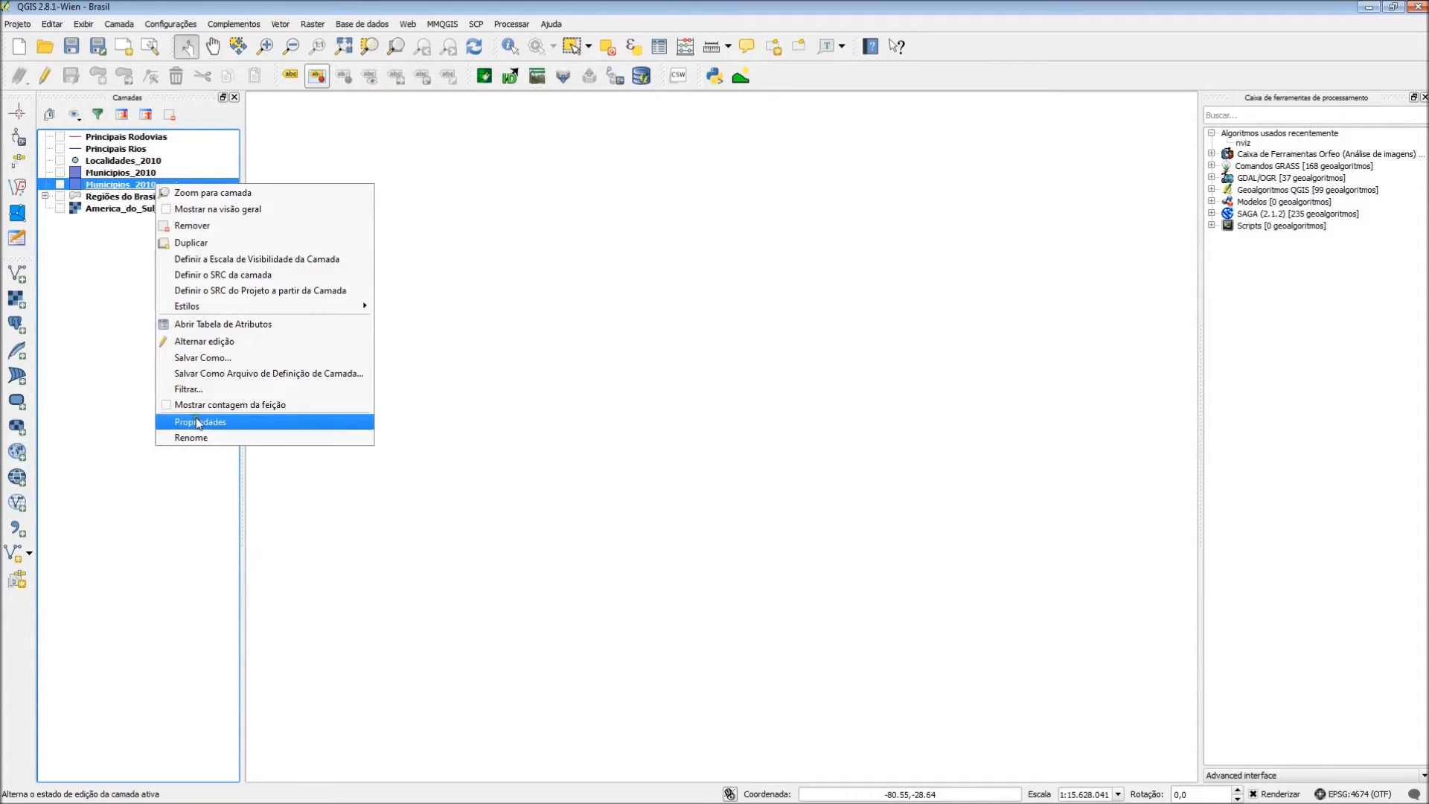
click(201, 439)
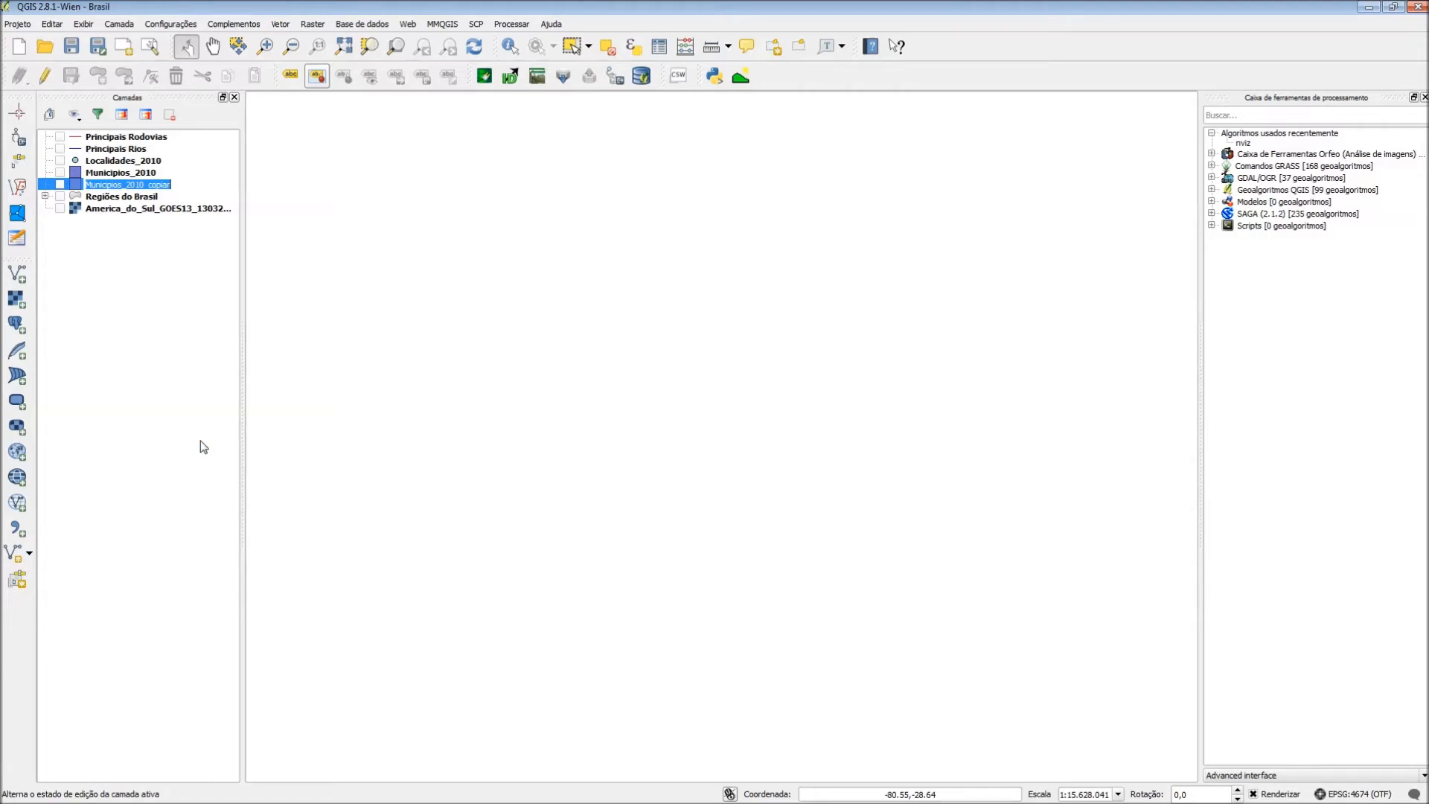
text(Esperança de Vida)
key(Return)
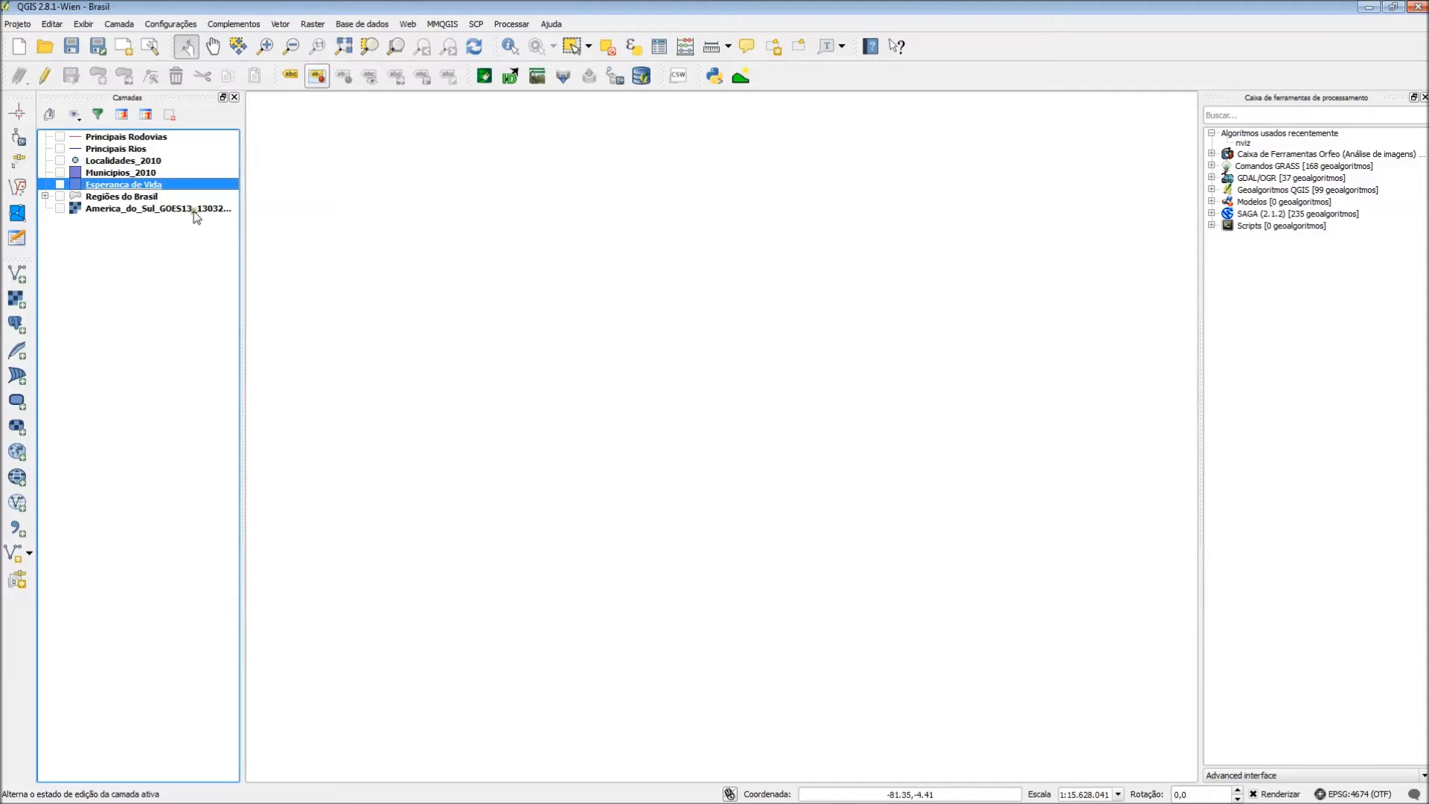
click(59, 184)
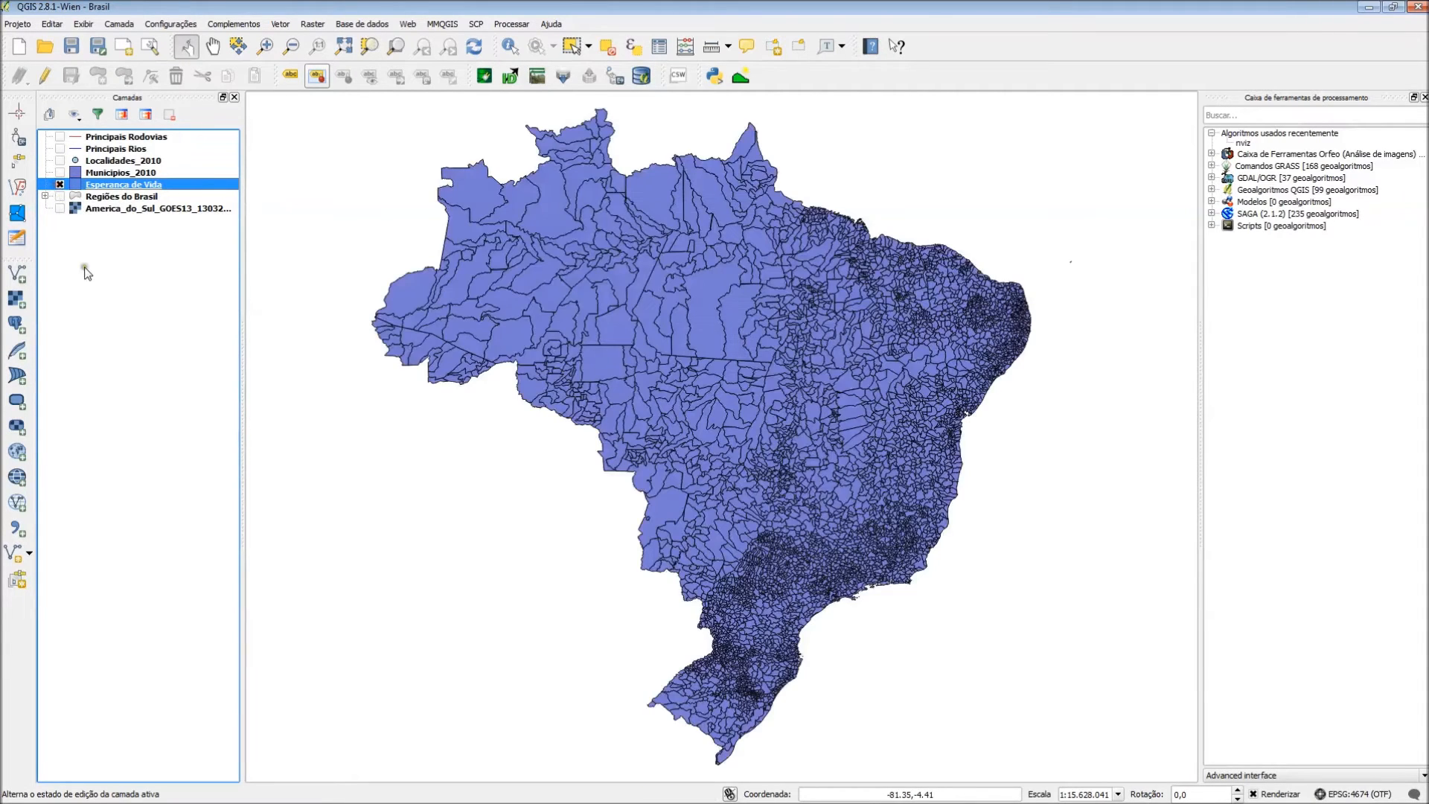
Set the Esperança de Vida layer's style to the Graduado renderer on the ESPVIDA column.
double_click(198, 184)
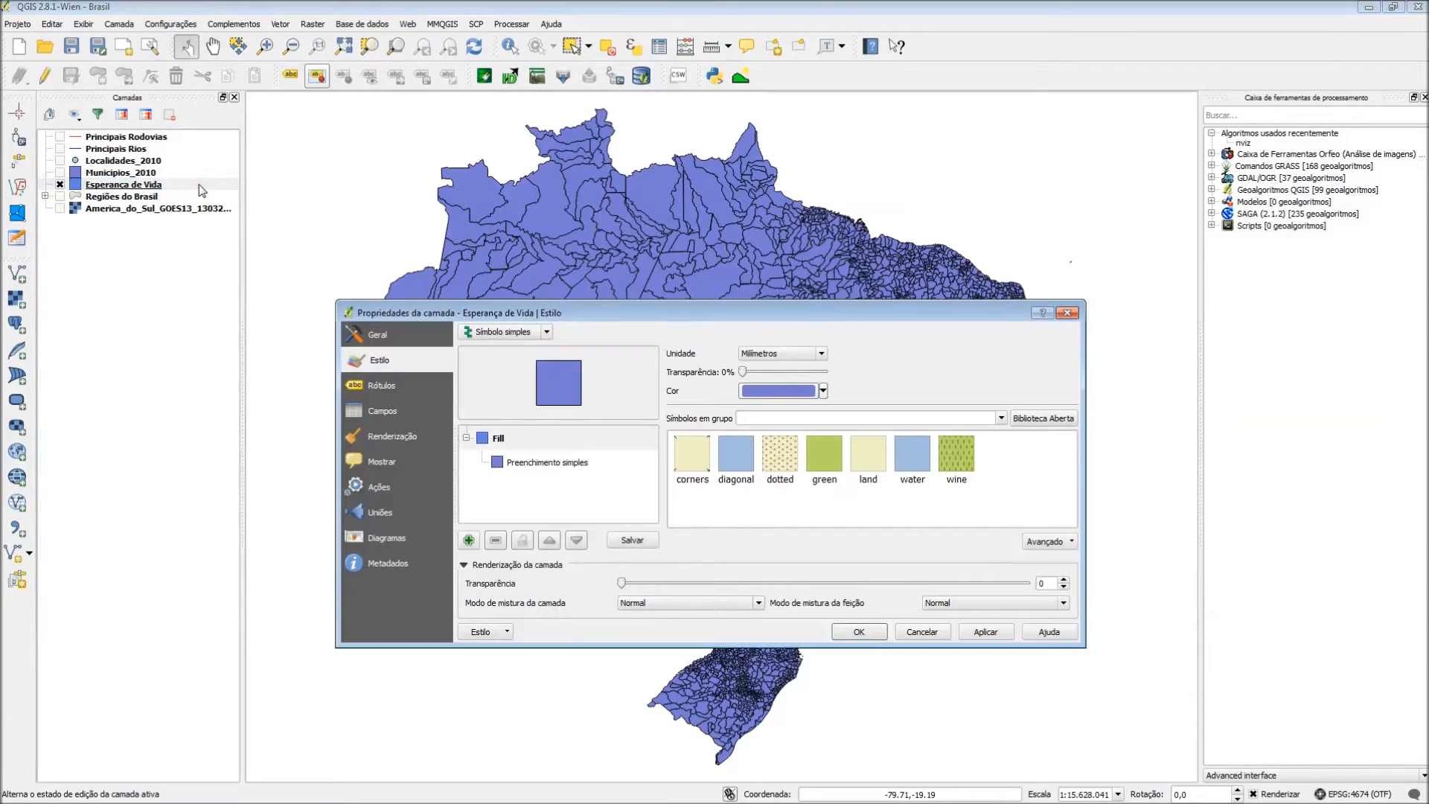
click(526, 339)
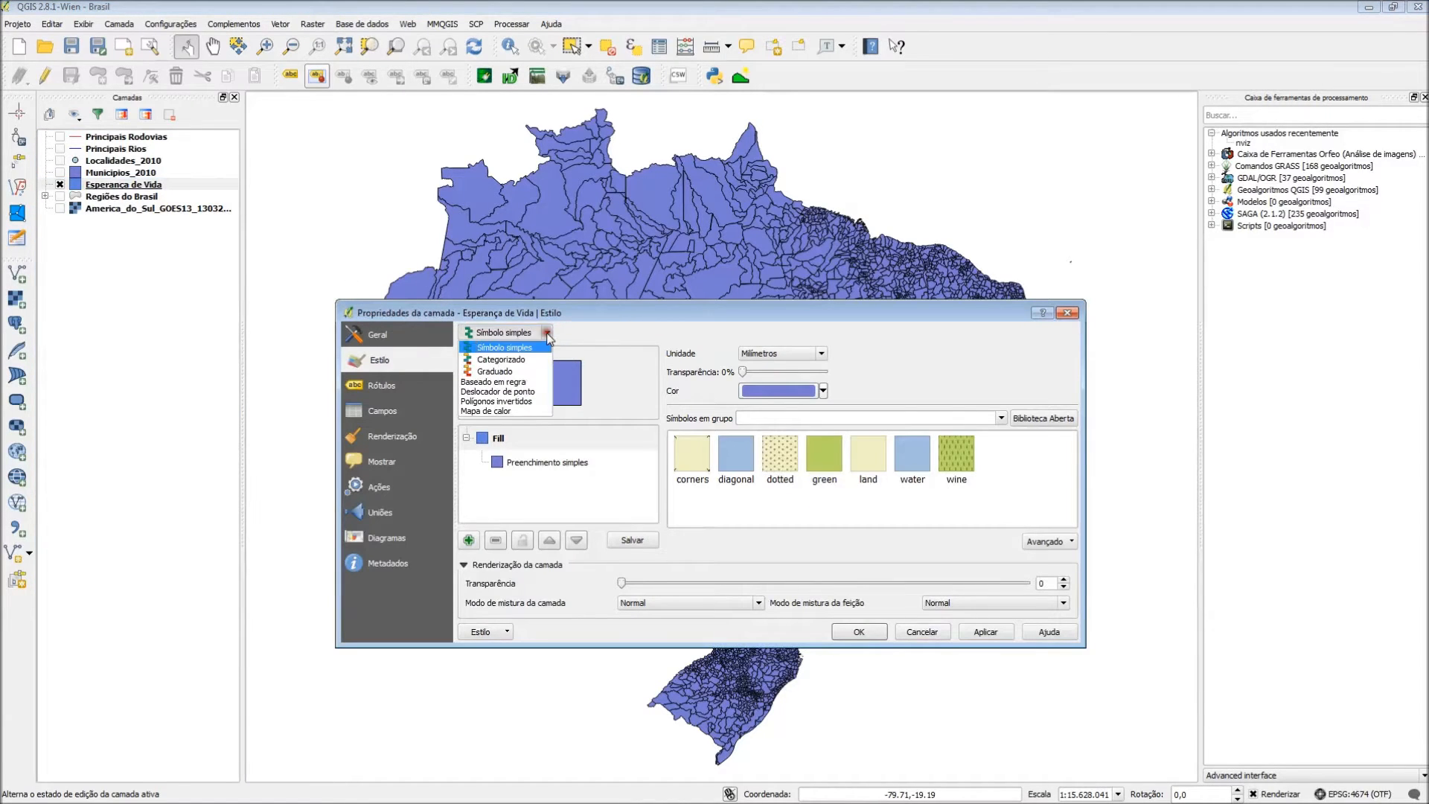
click(509, 371)
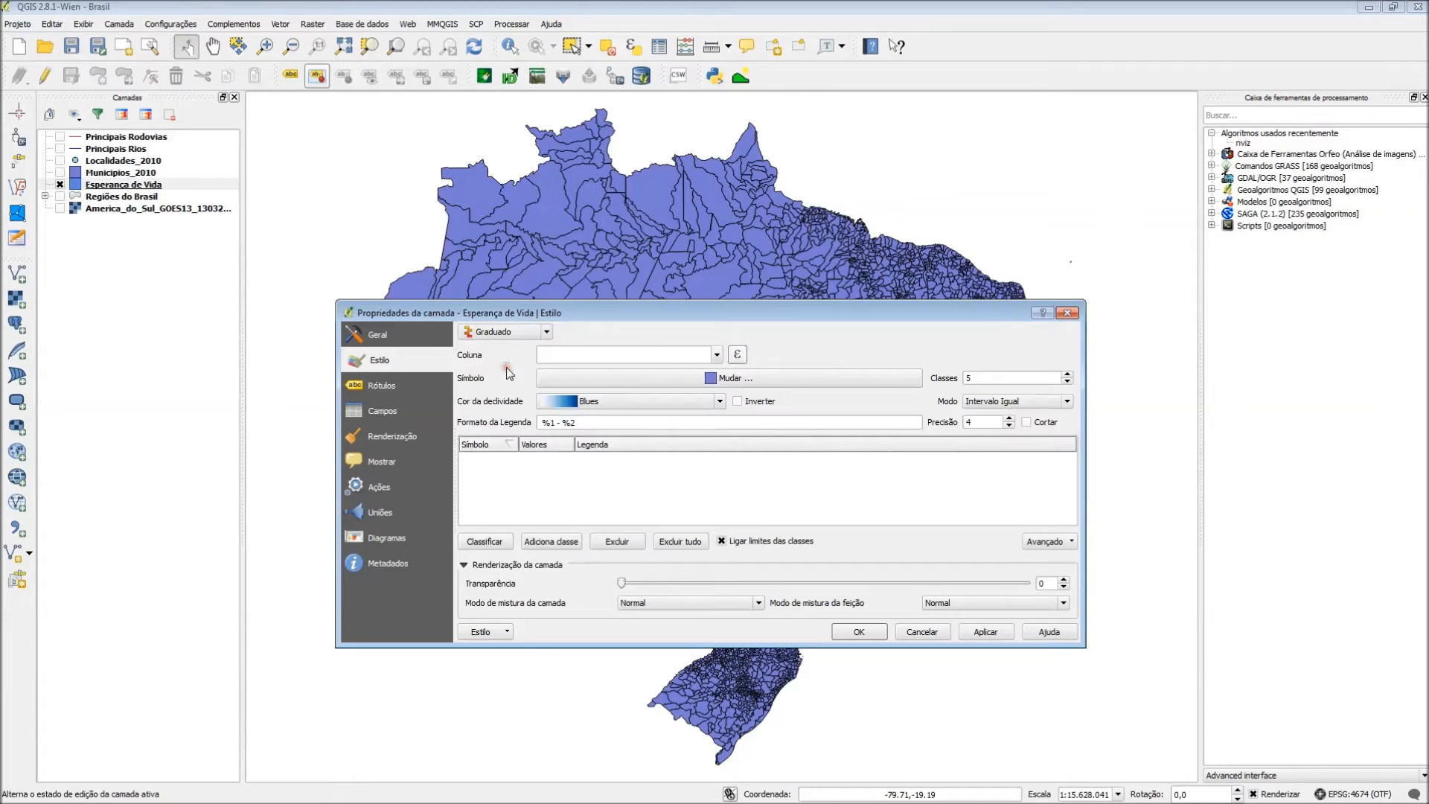
click(718, 356)
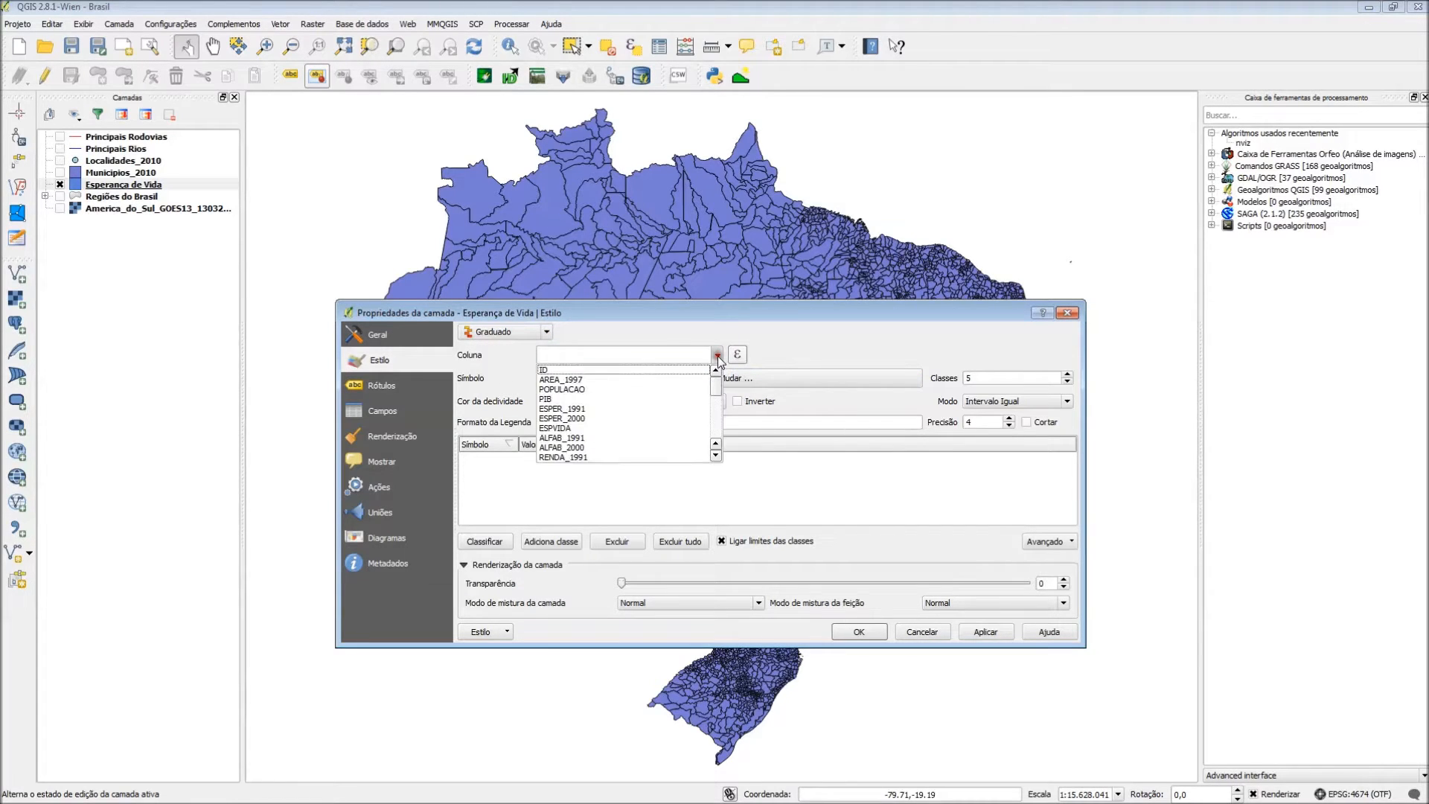
click(572, 428)
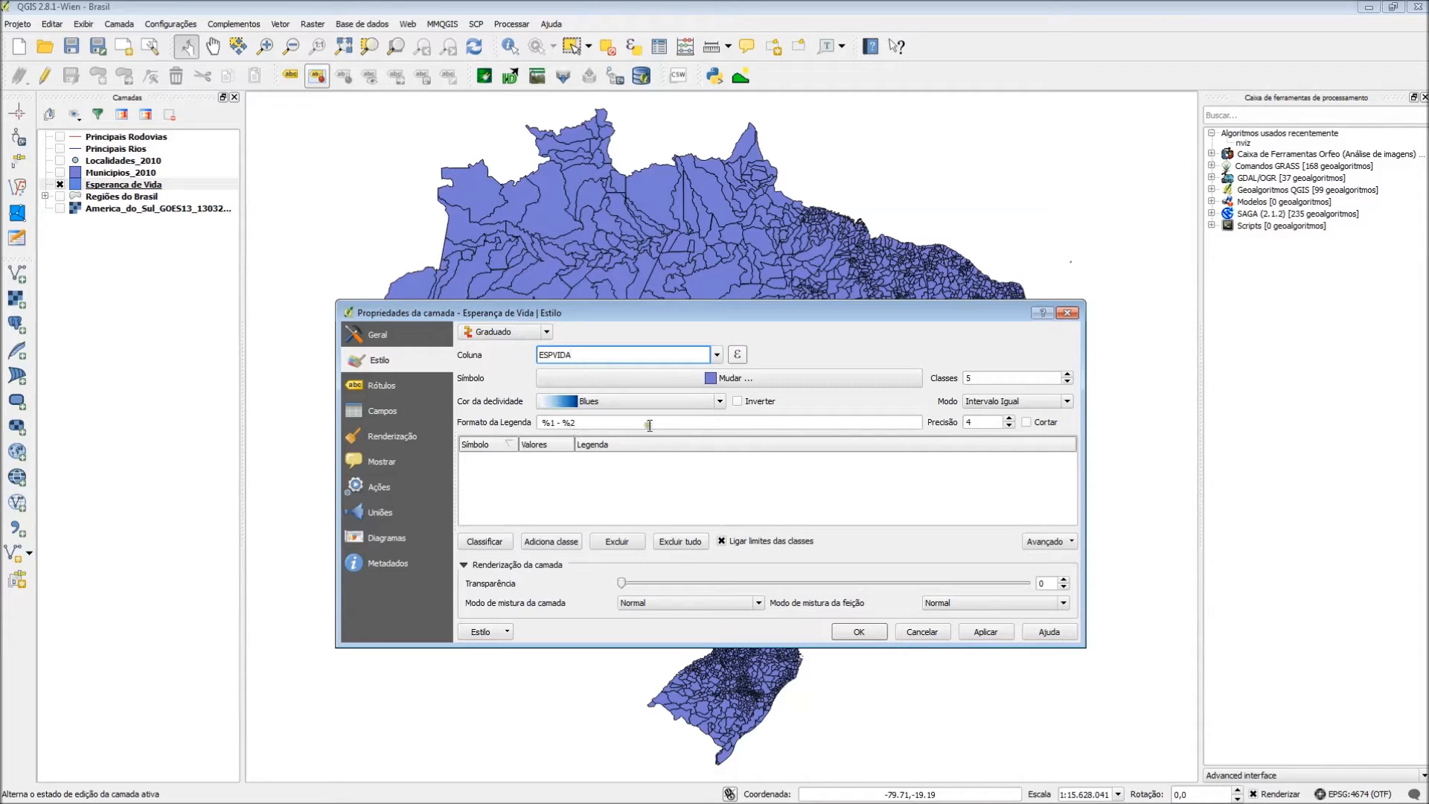
Classify ESPVIDA into 4 Intervalo Igual classes with the Greens color ramp and apply the style.
click(1068, 386)
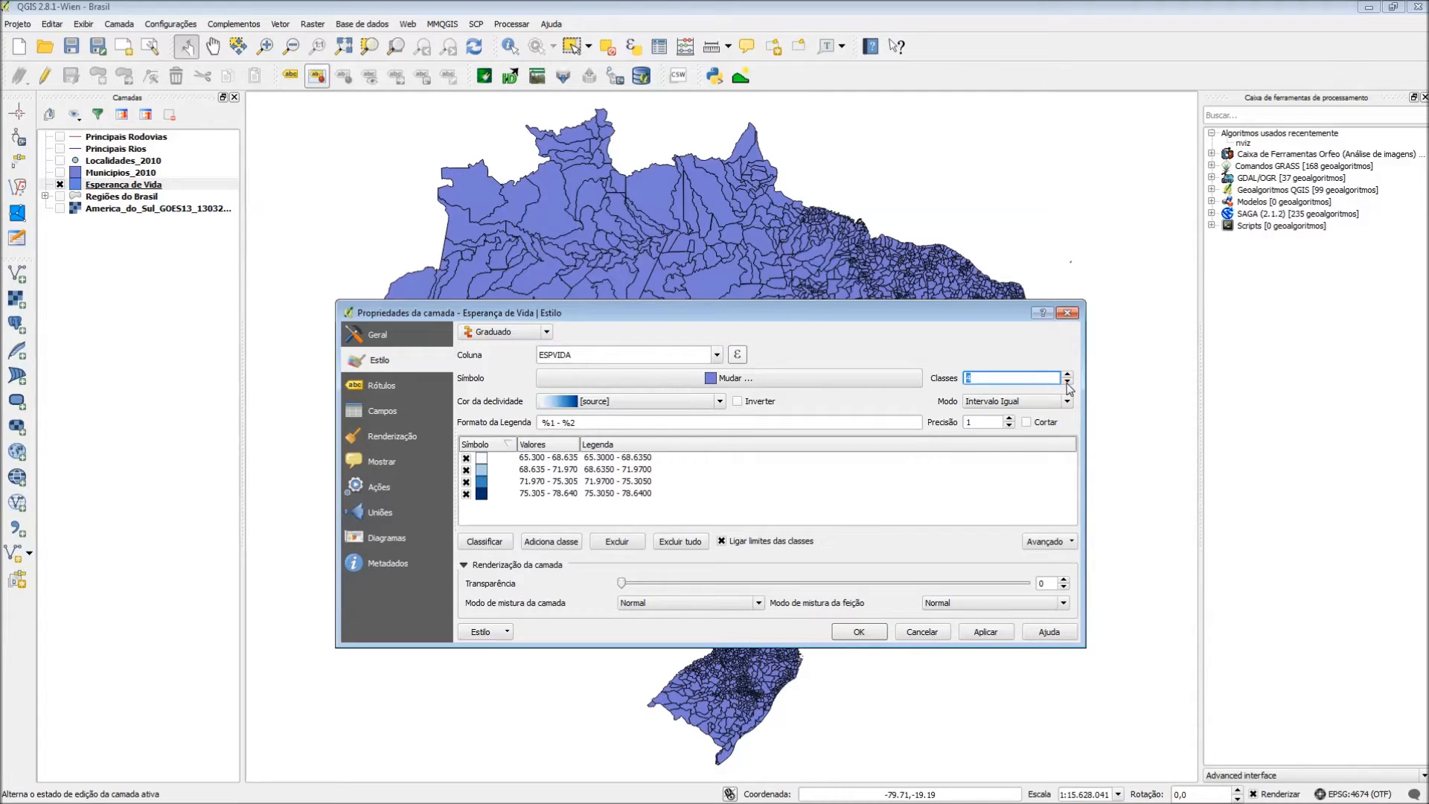
click(720, 402)
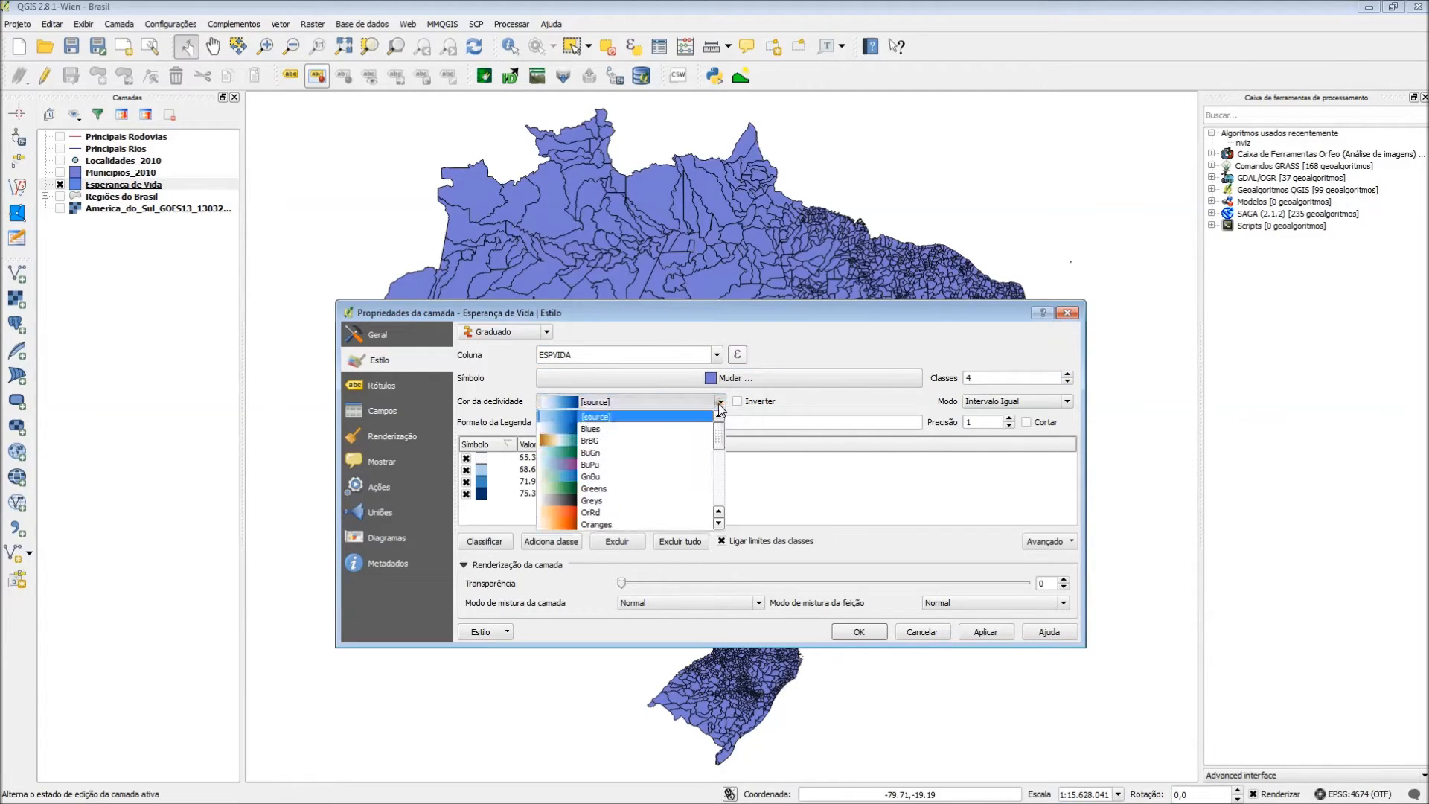
click(588, 488)
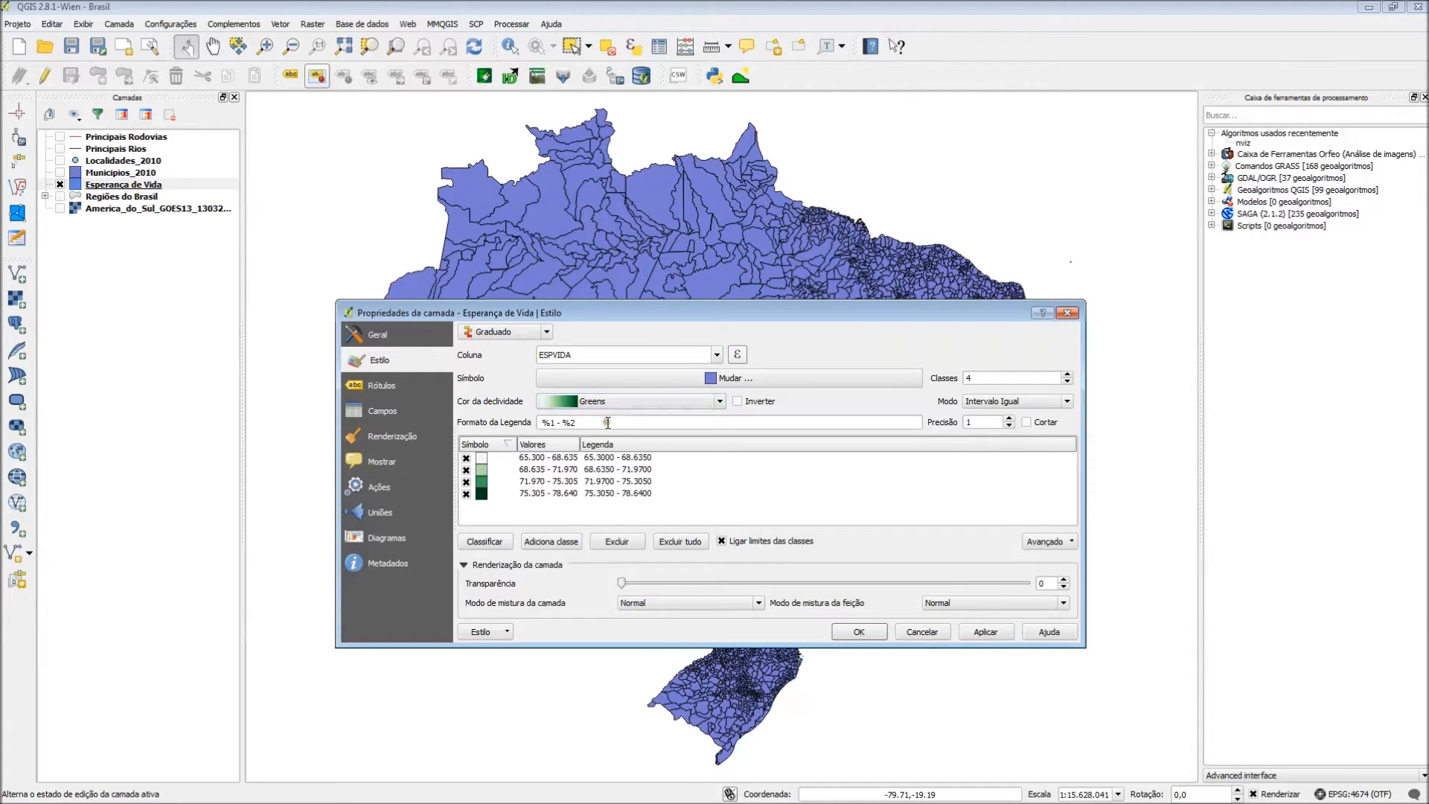
click(493, 543)
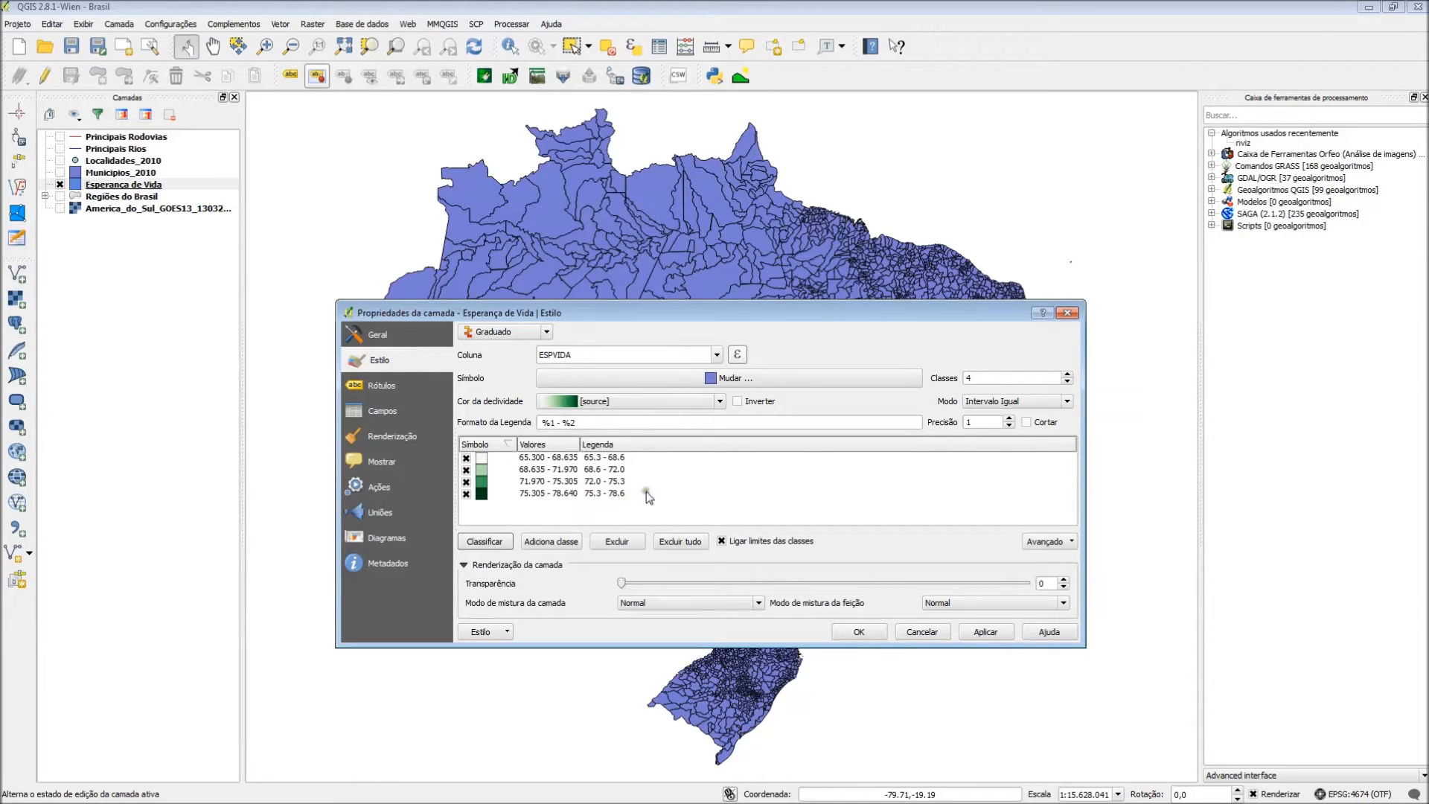
click(1069, 401)
click(1069, 403)
click(859, 631)
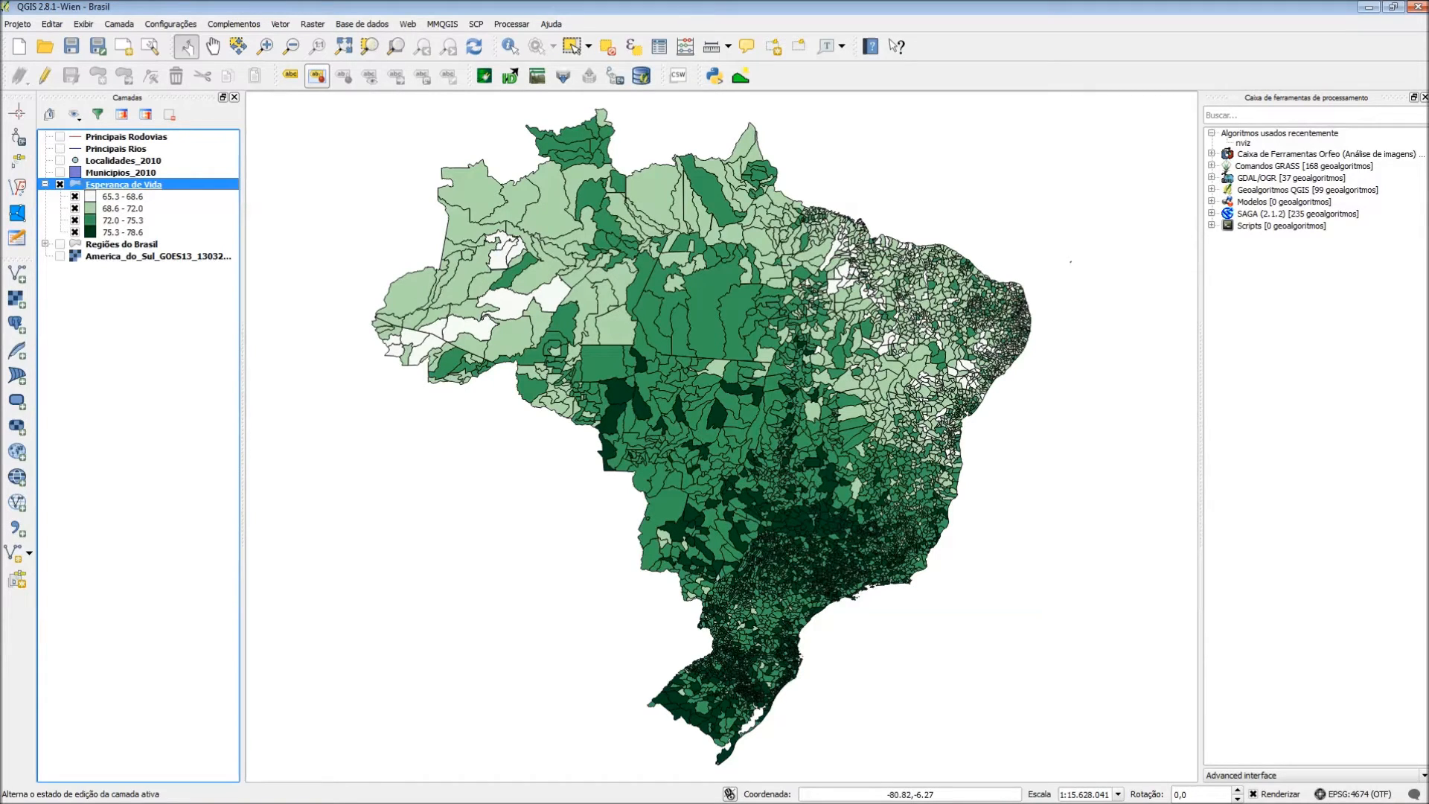
Reclassify the Esperança de Vida layer with the Quantil (contagem igual) mode and apply the style.
click(185, 186)
double_click(185, 185)
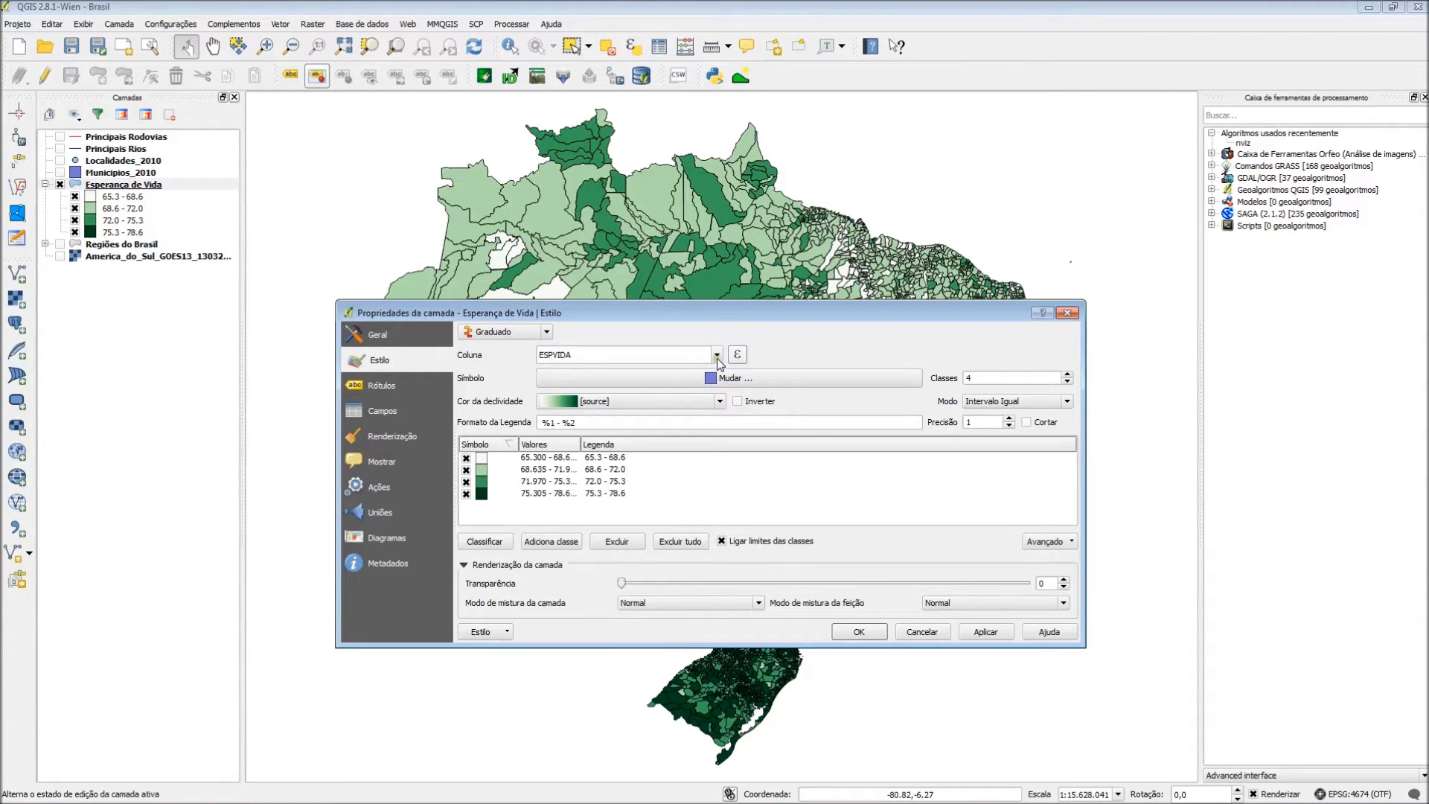
click(1067, 402)
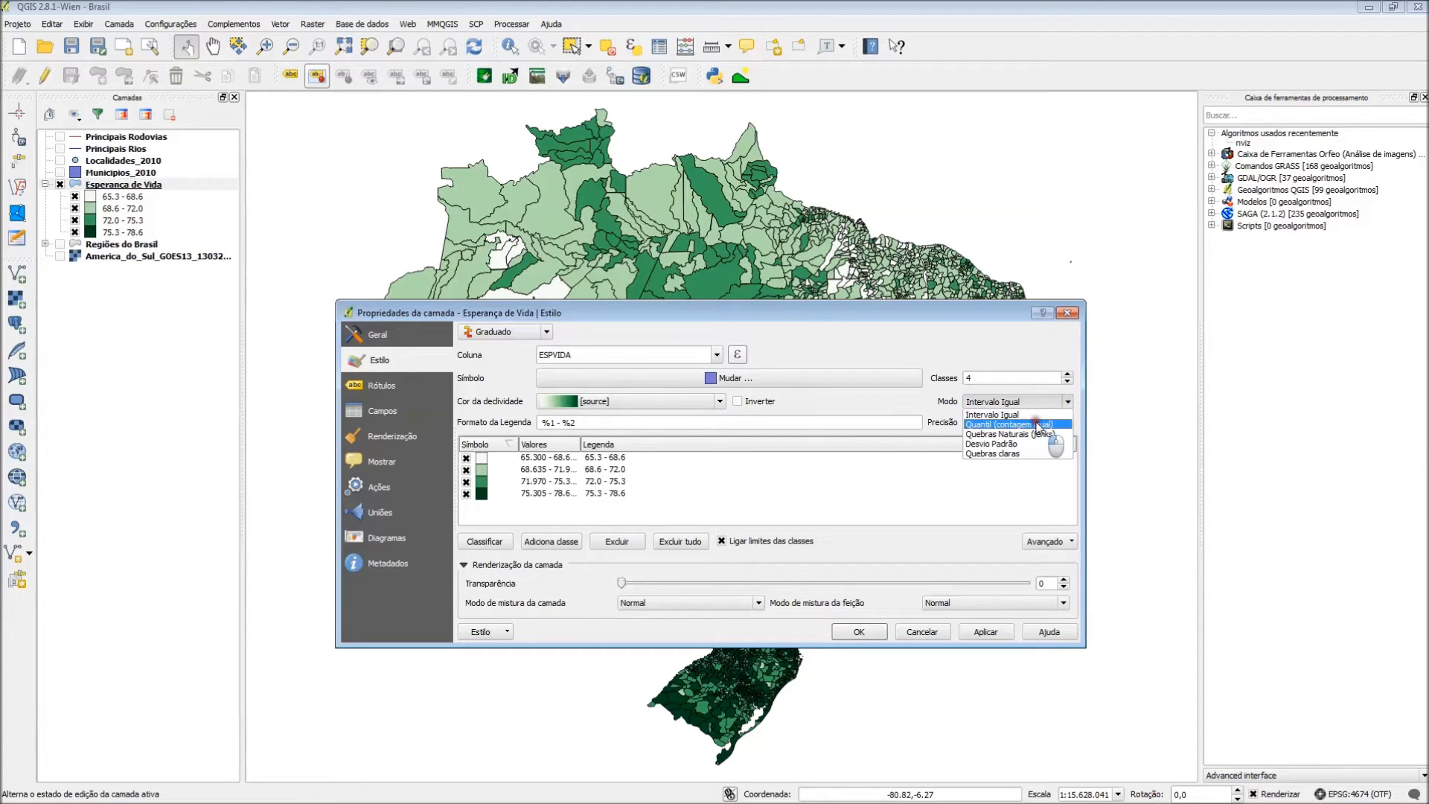
click(1009, 424)
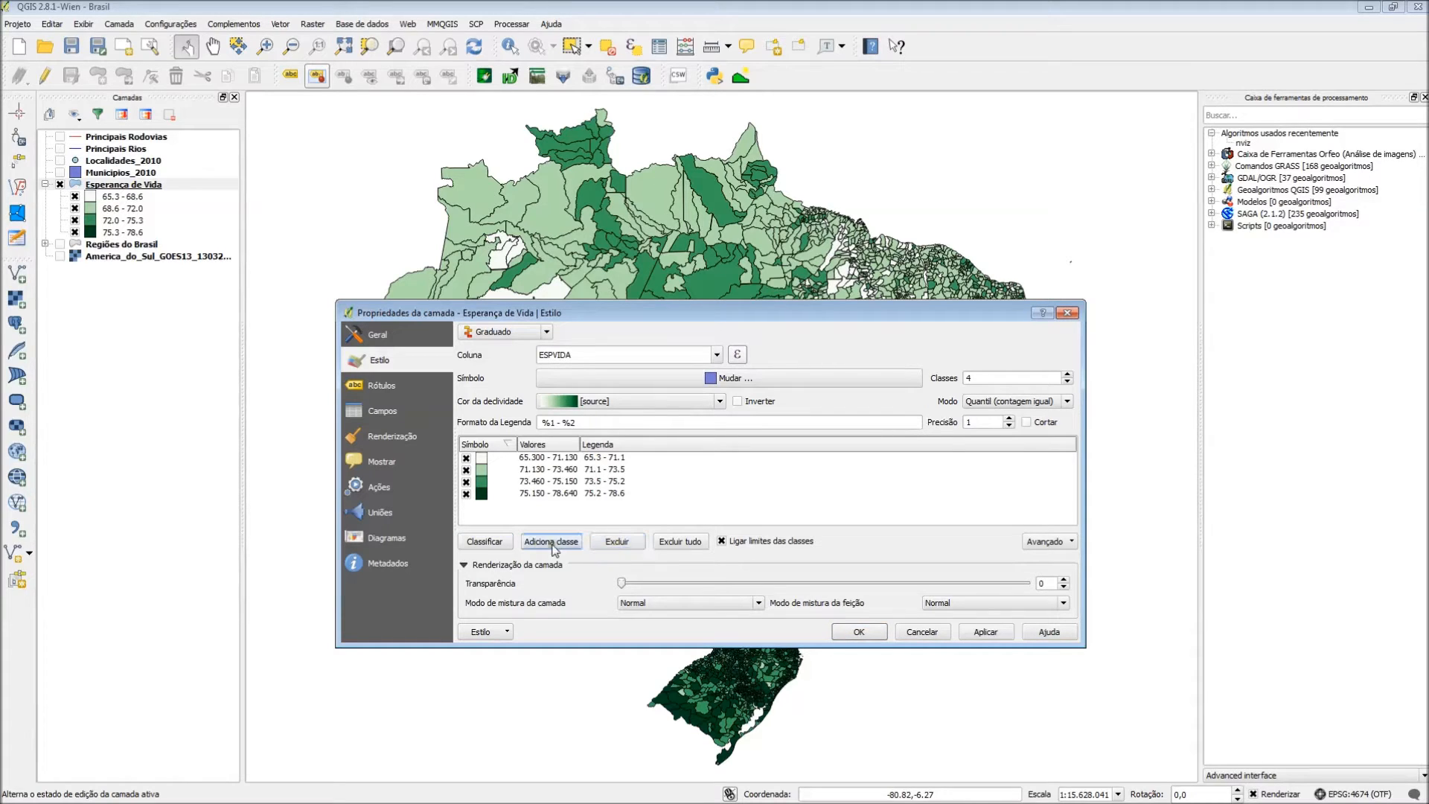
click(491, 544)
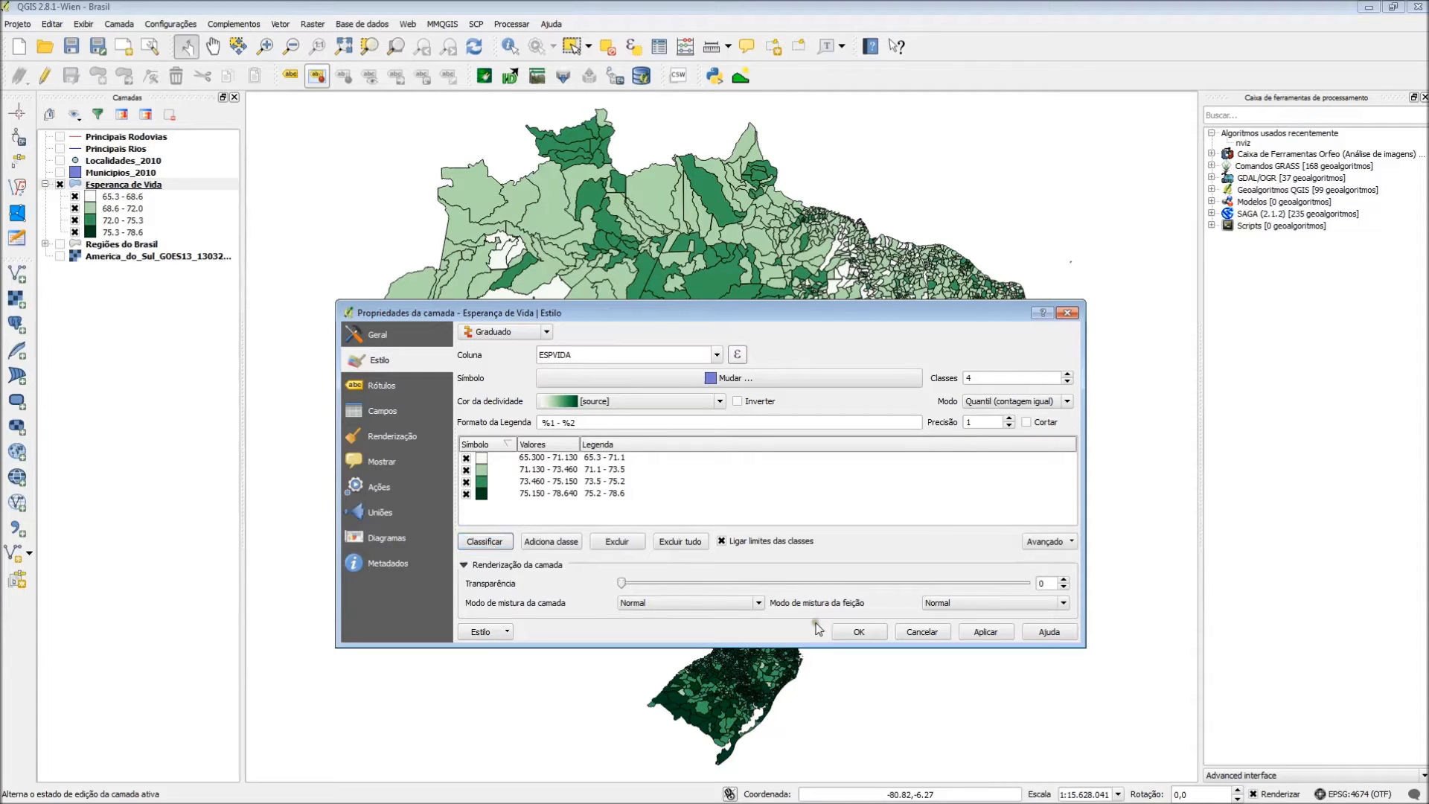
click(860, 631)
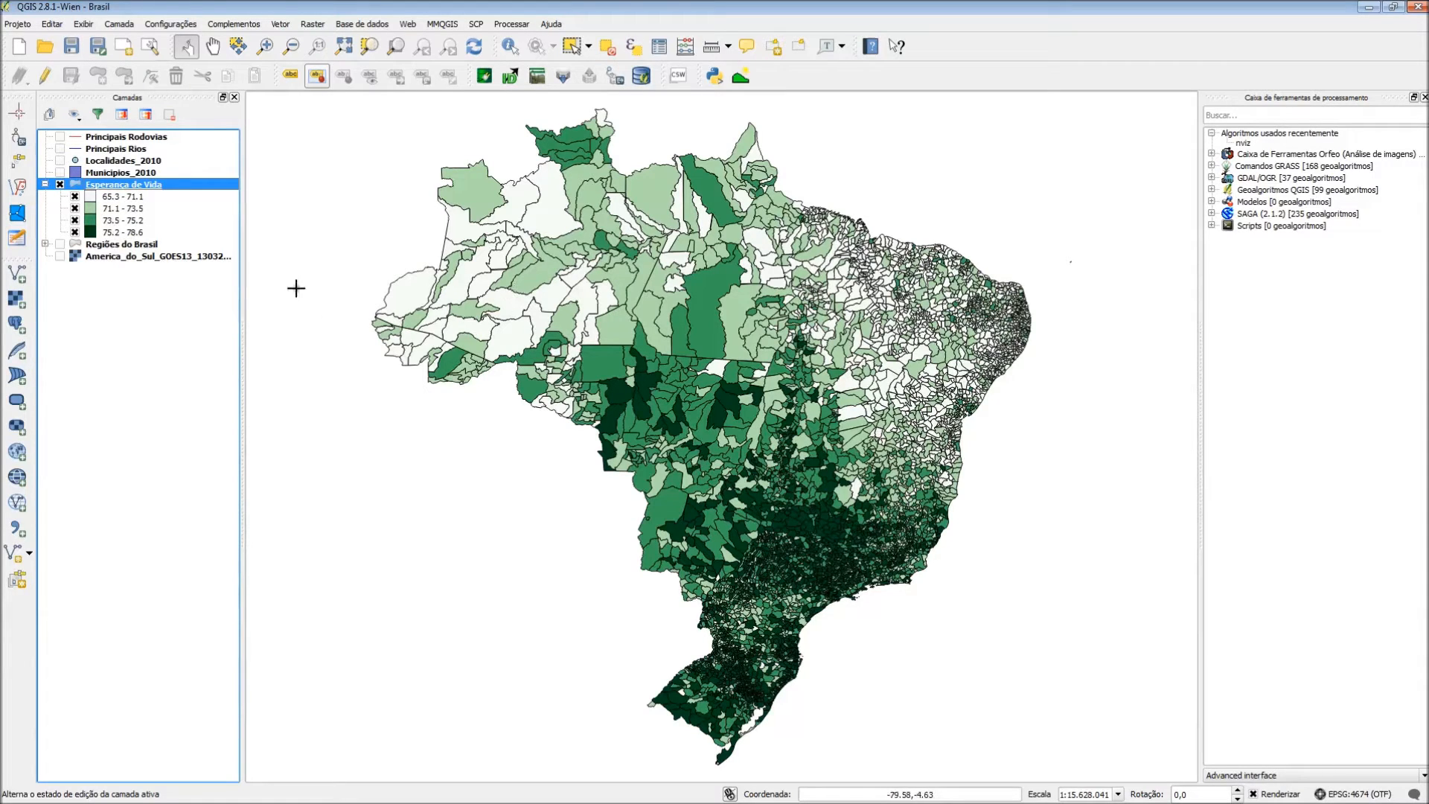
Show the feature counts of the Esperança de Vida layer and set its classification mode to Intervalo Igual.
right_click(156, 189)
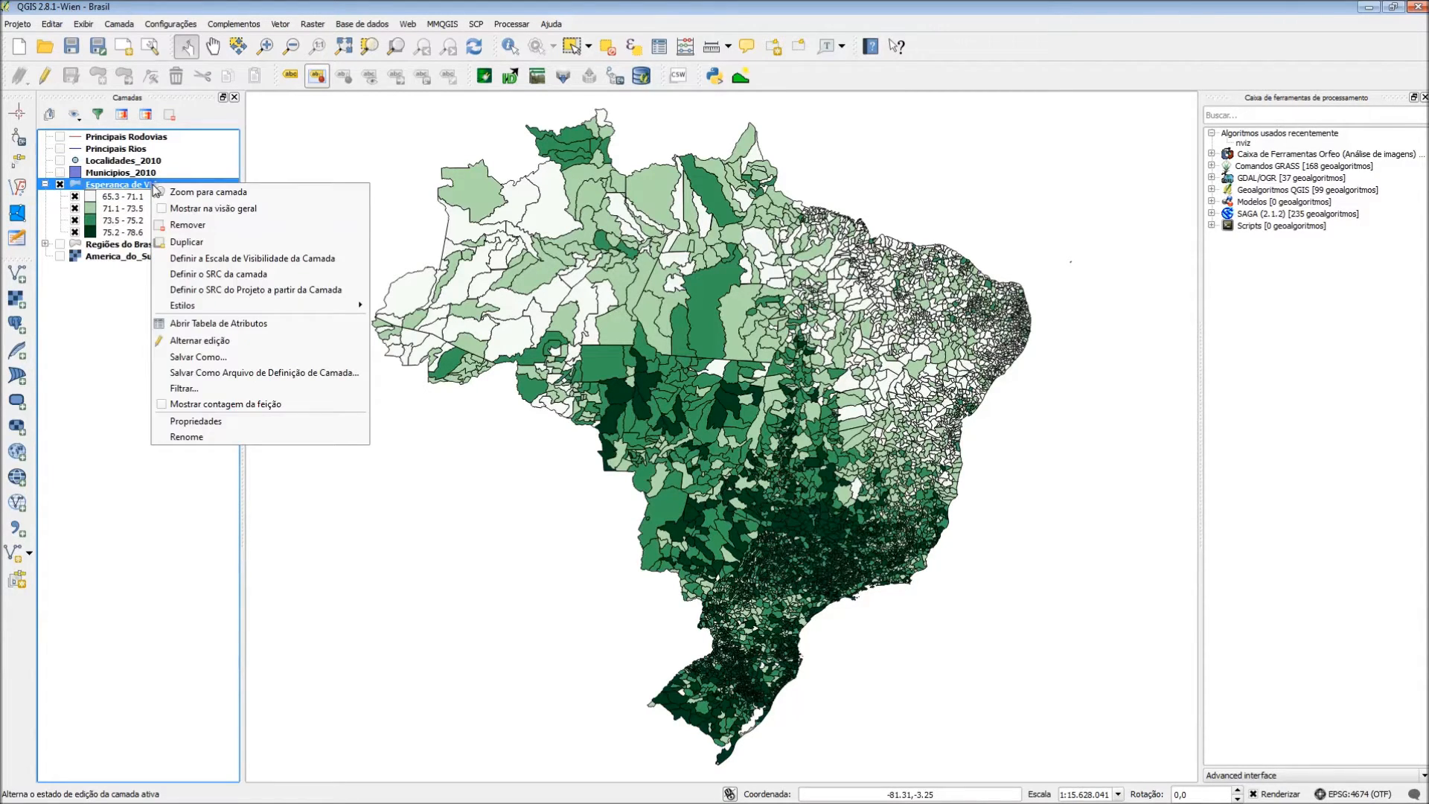
click(234, 403)
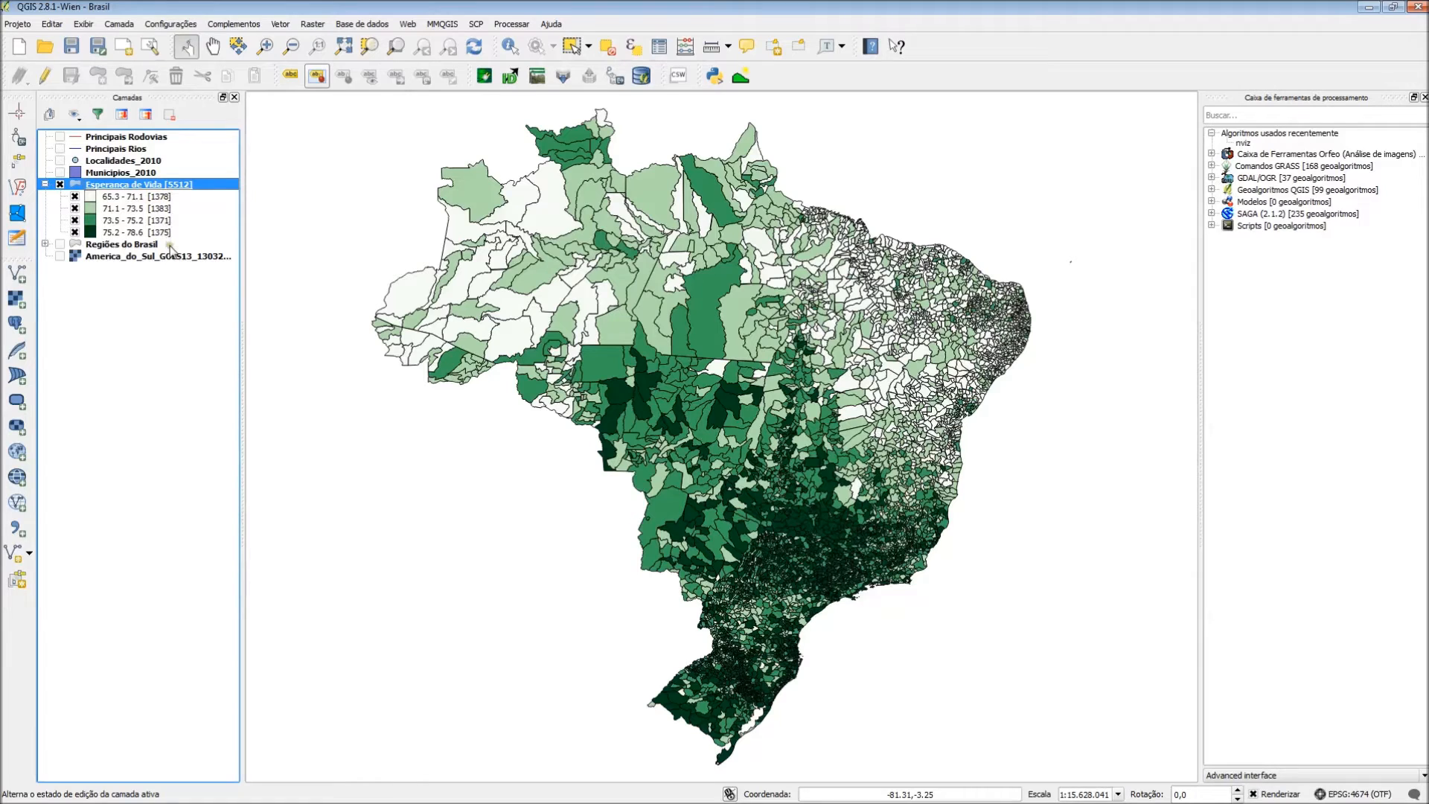
double_click(198, 184)
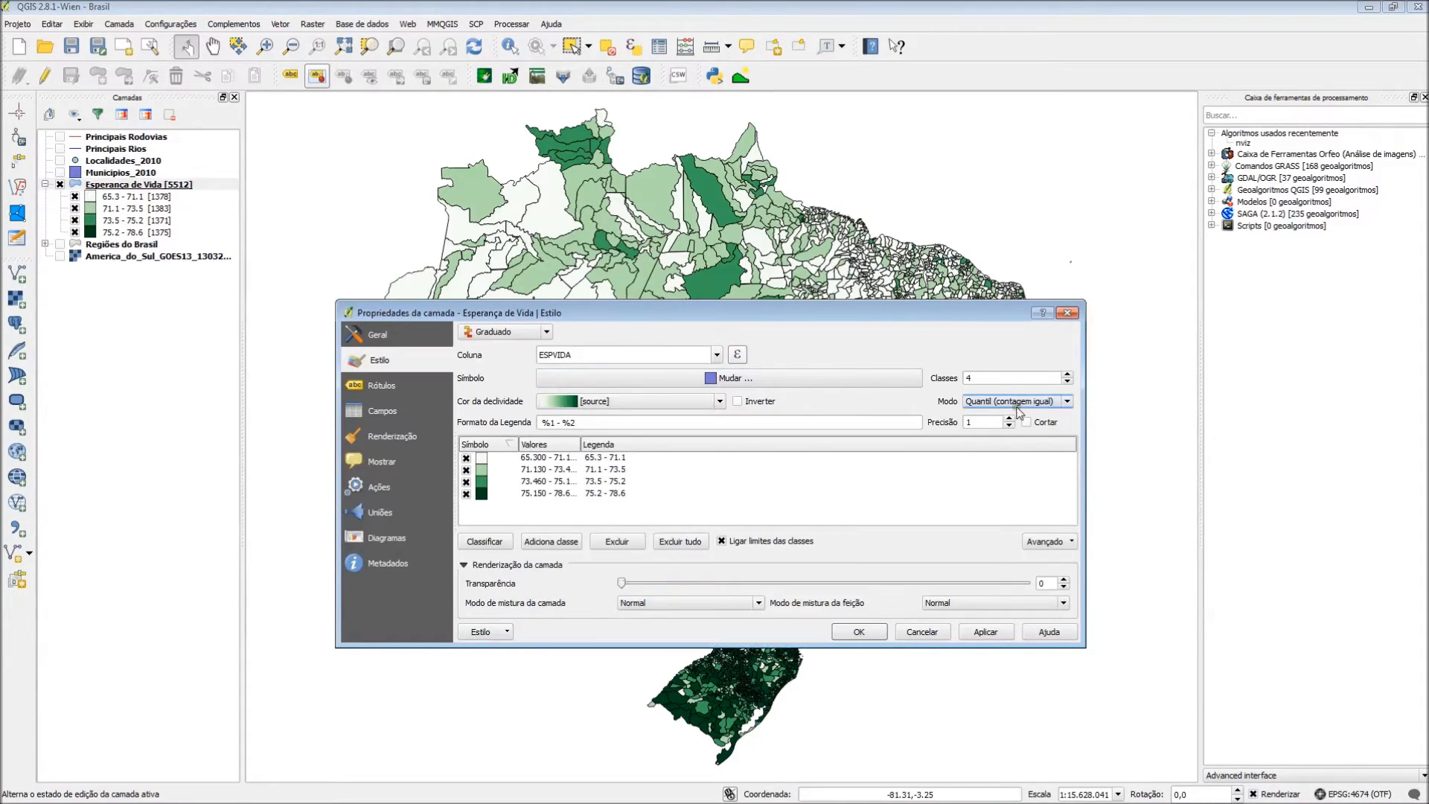
click(1068, 402)
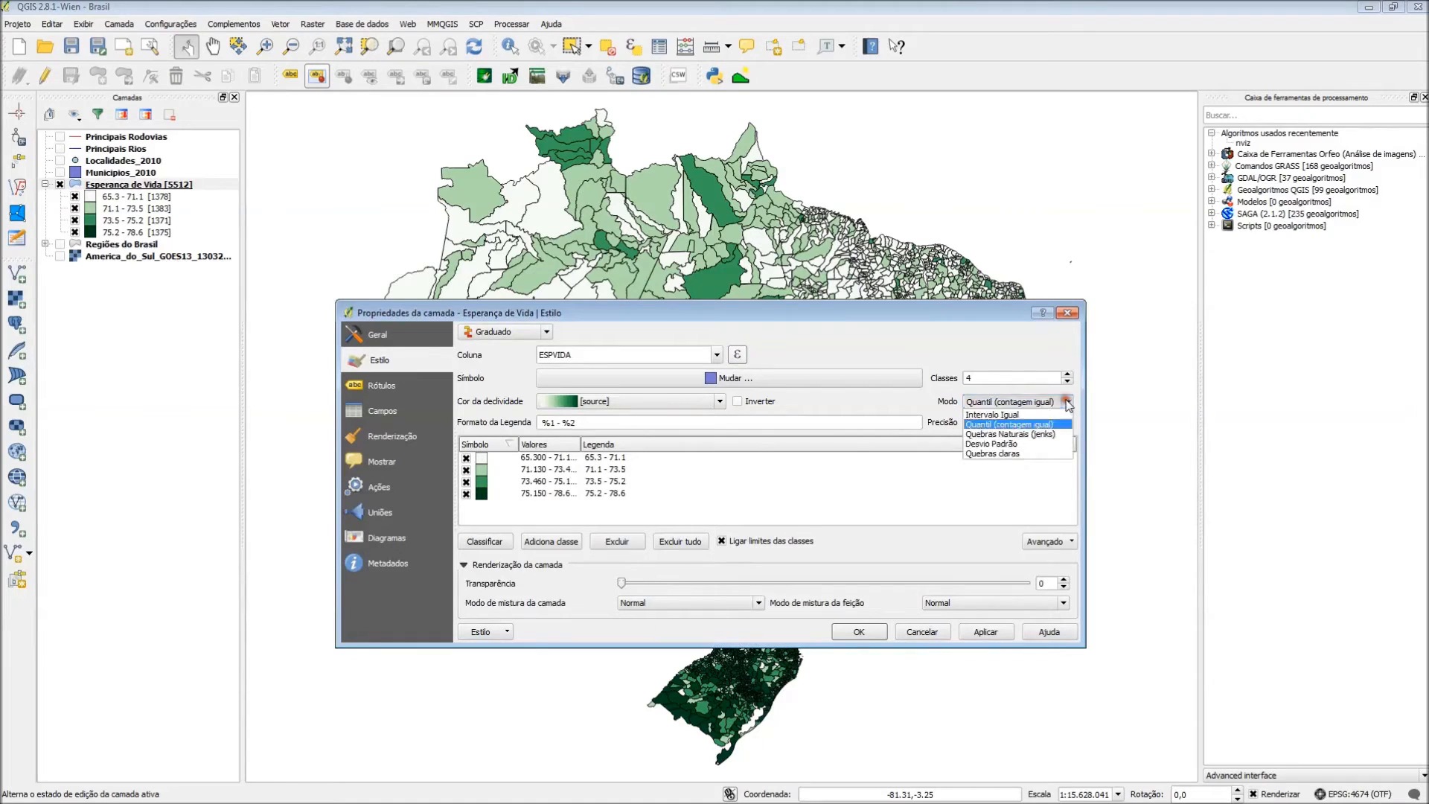
click(1012, 401)
click(865, 633)
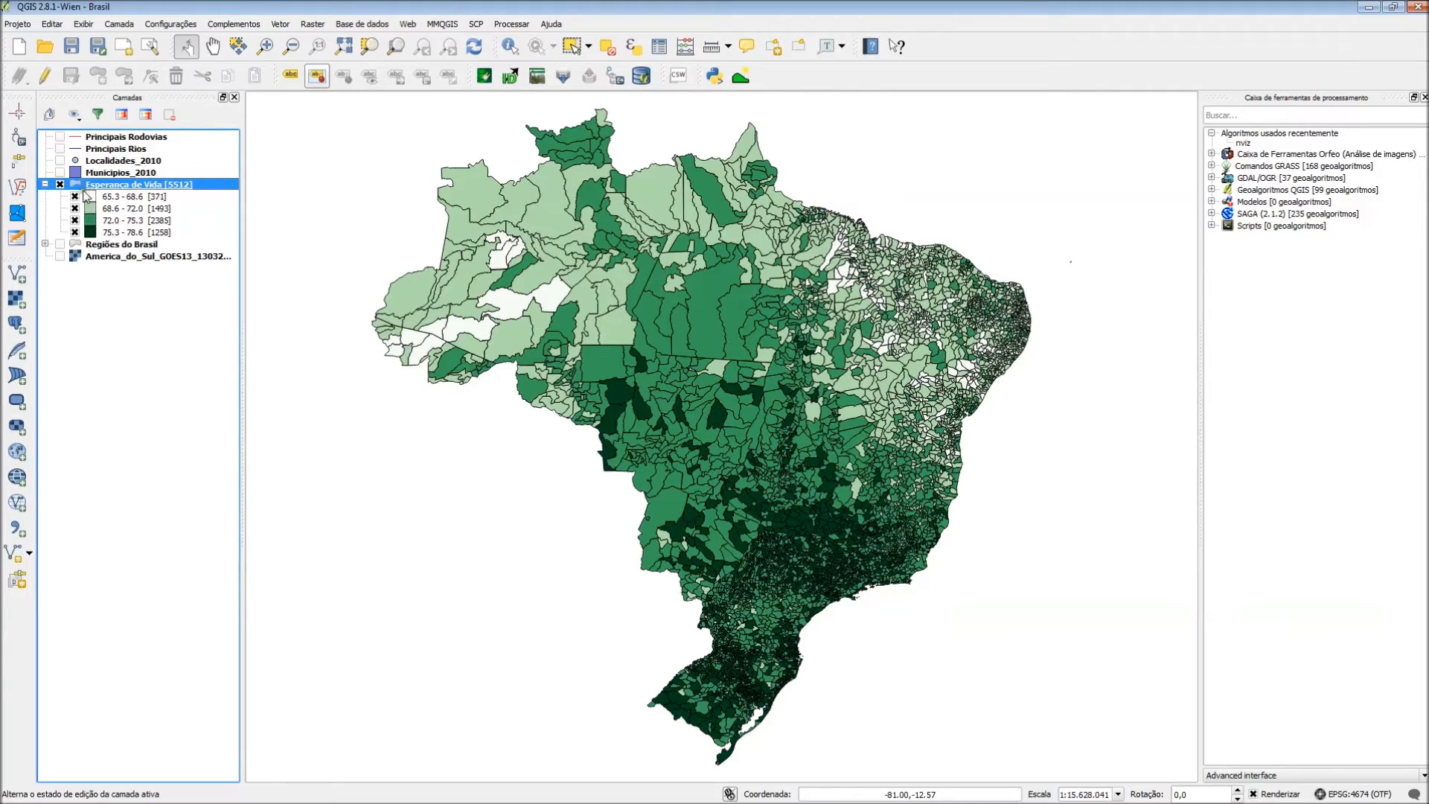
Hide the Esperança de Vida layer with its legend collapsed, and make another duplicate of Municipios_2010.
click(59, 185)
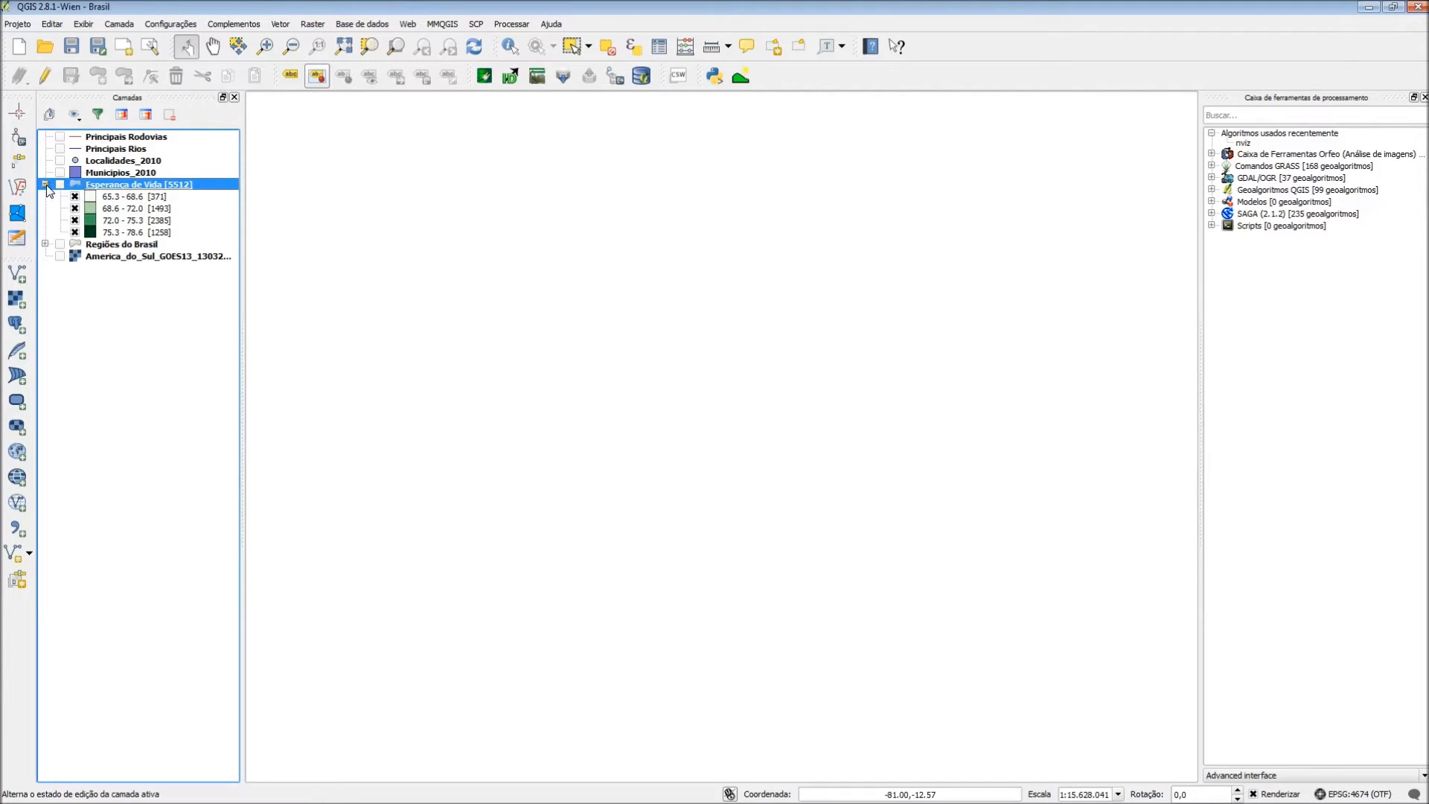
click(46, 185)
click(115, 173)
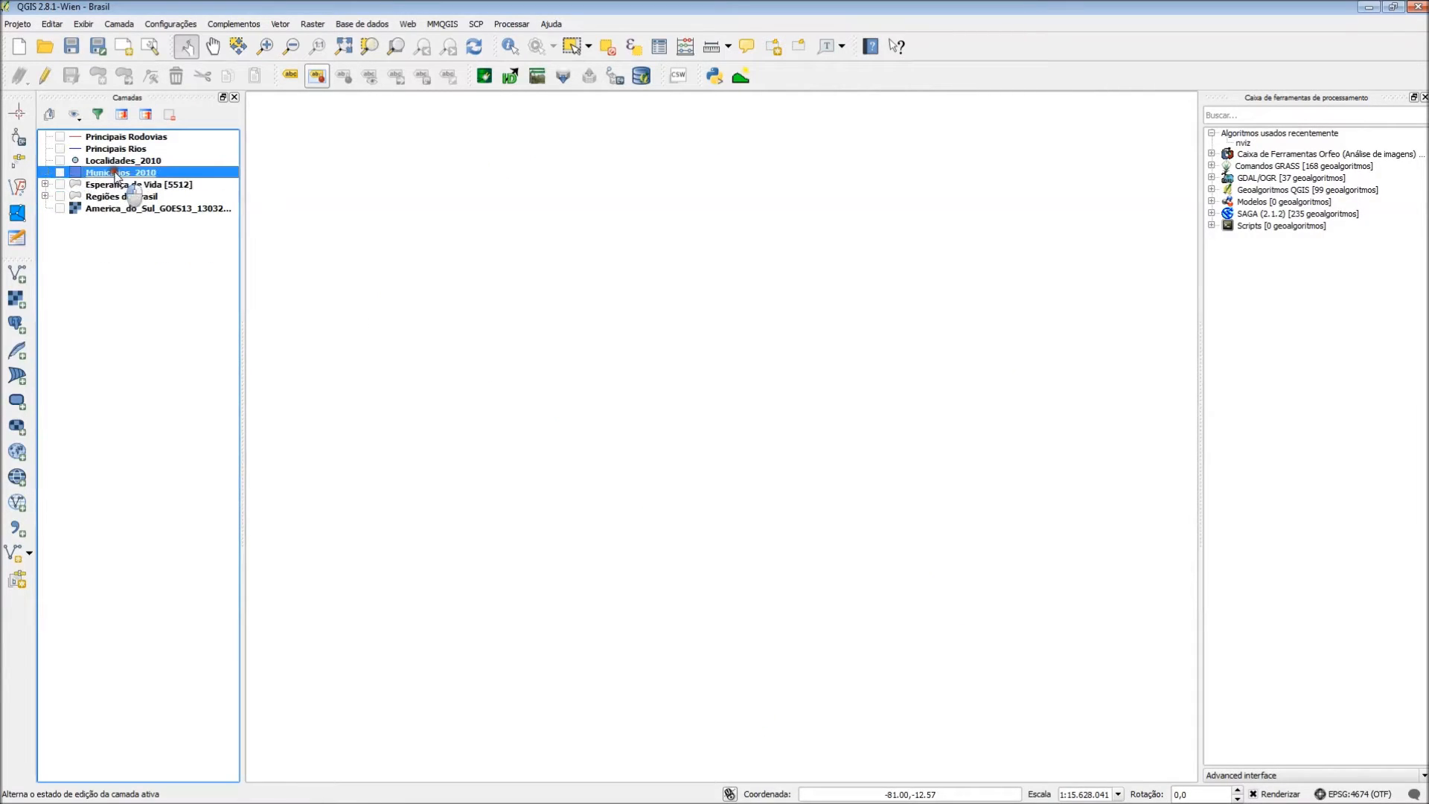
right_click(115, 174)
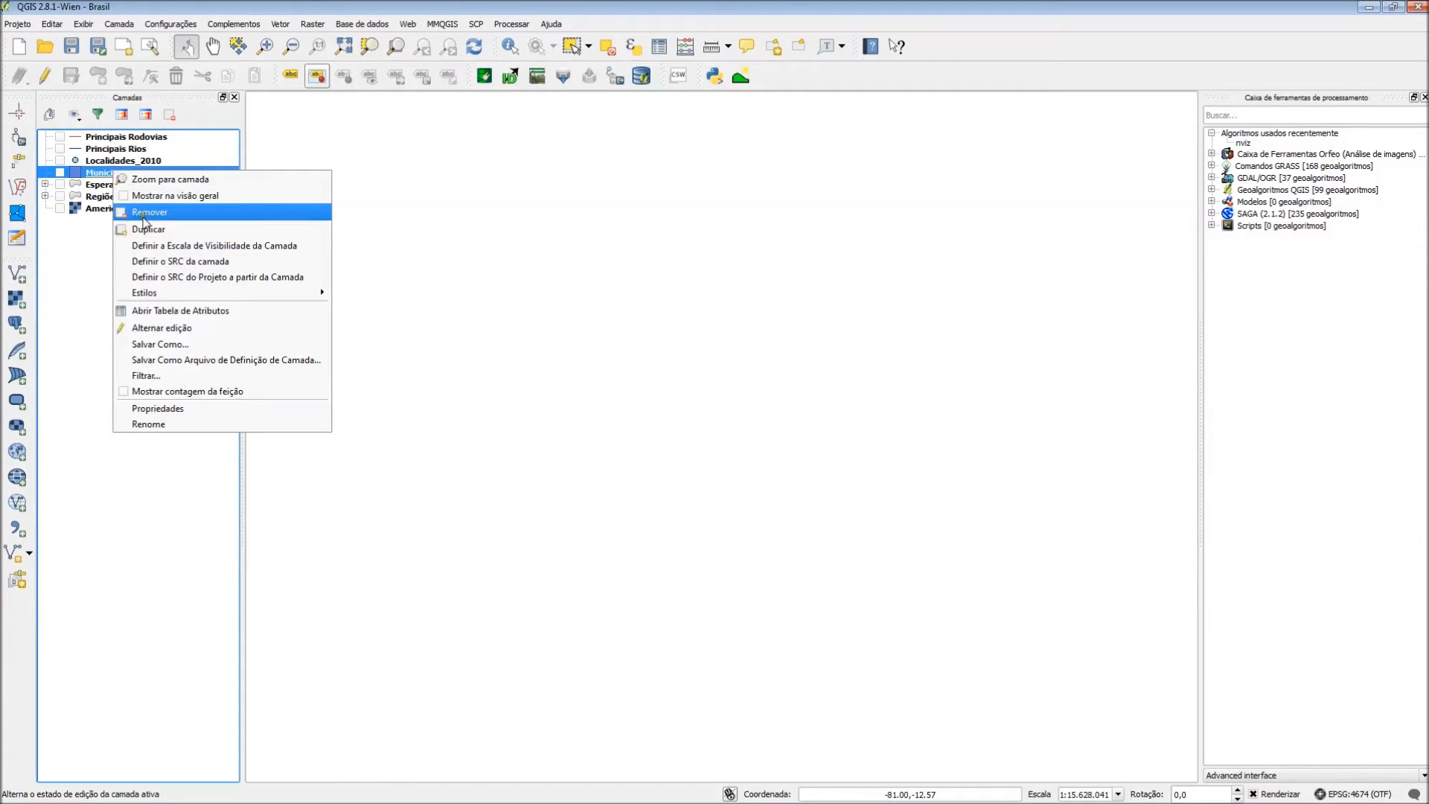
click(146, 227)
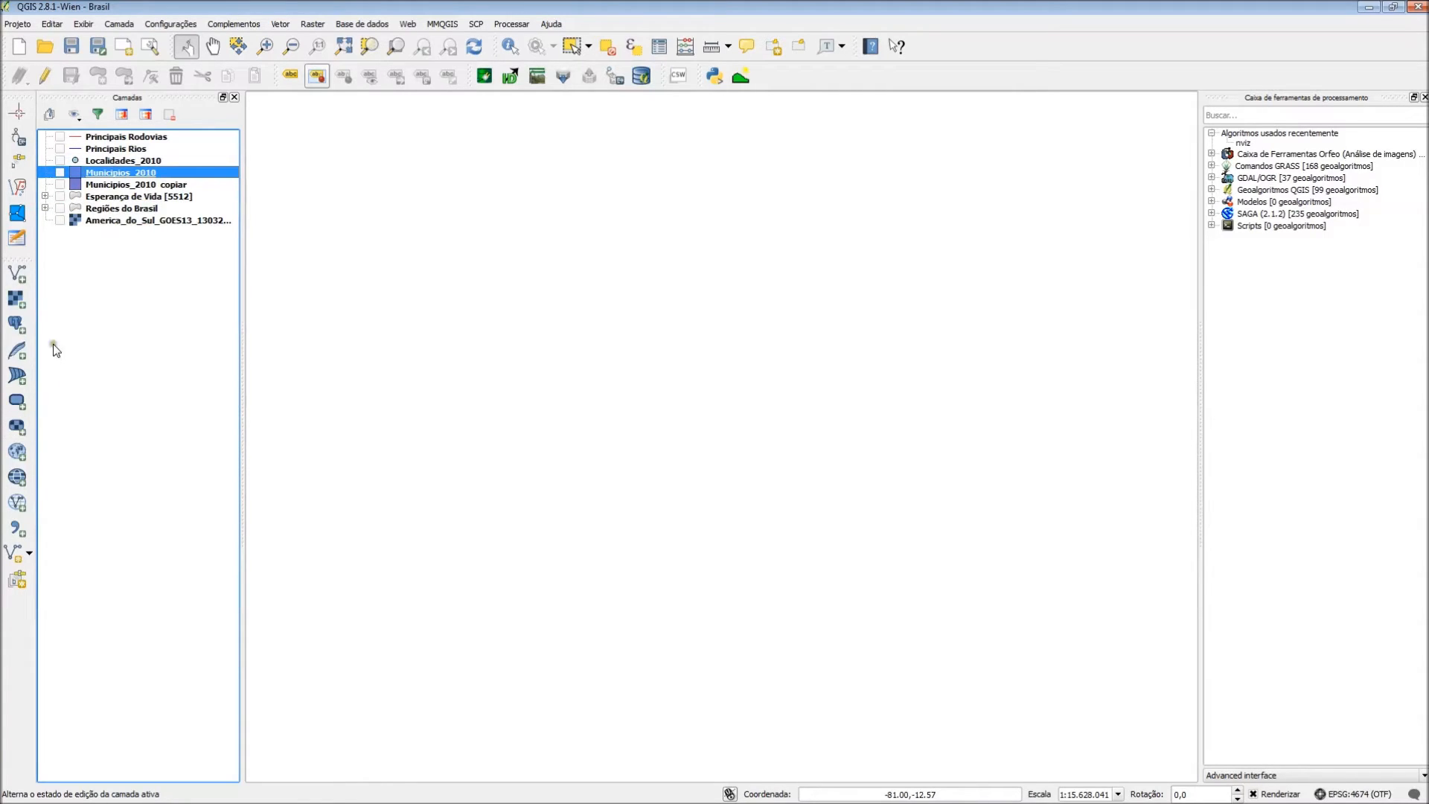
Rename the new Municipios_2010 copy as Área and display the layer on the map.
click(163, 186)
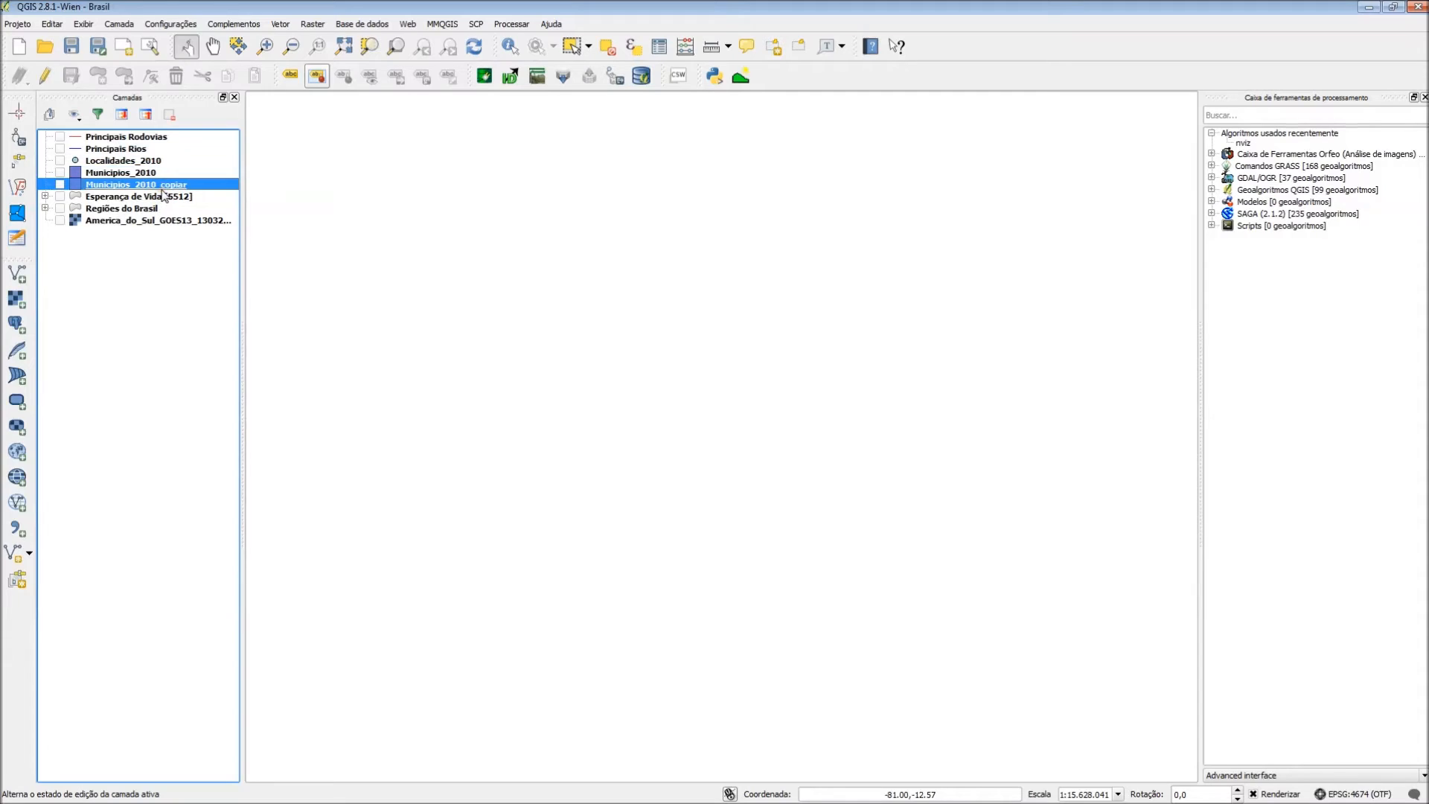
click(163, 185)
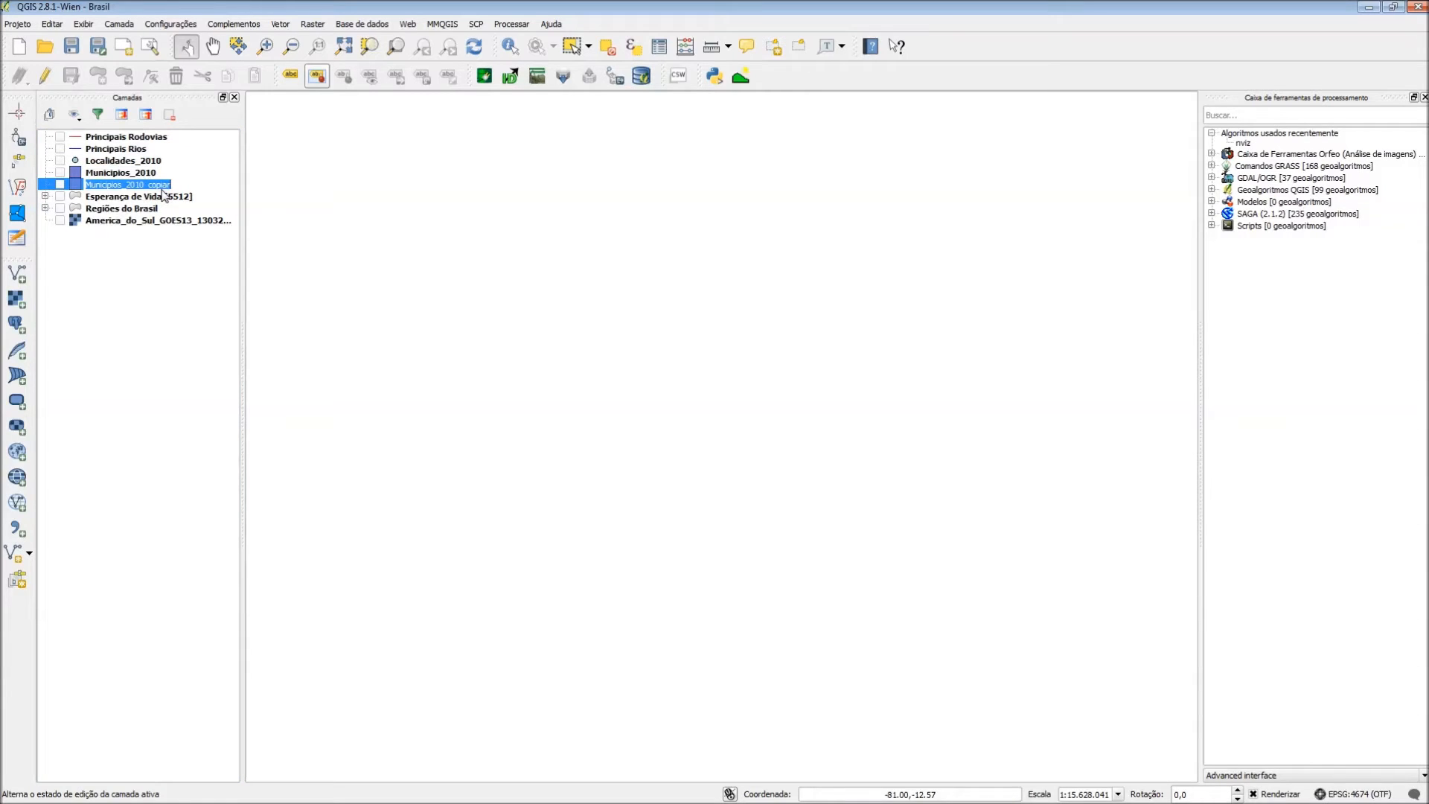
text(Área)
key(Return)
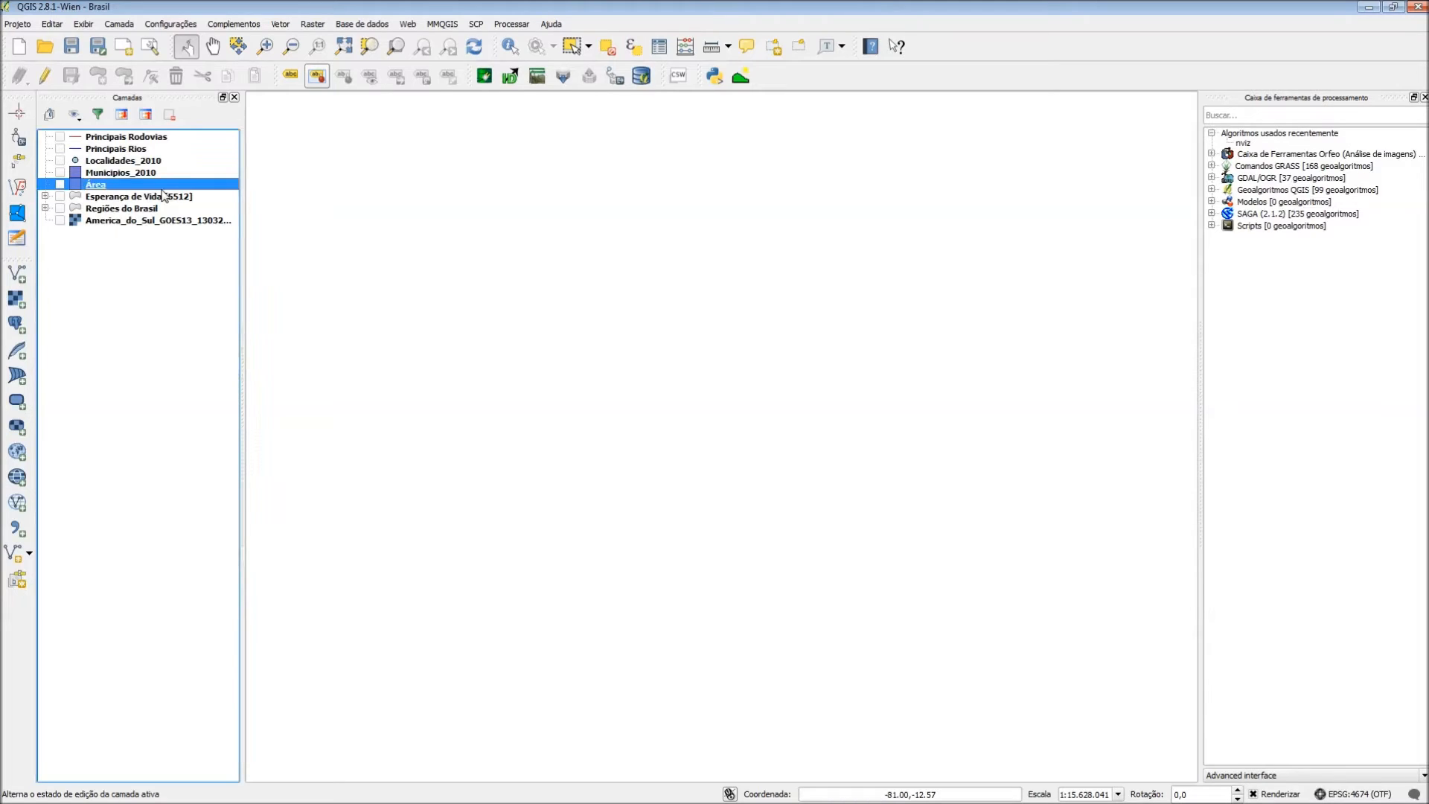
click(61, 184)
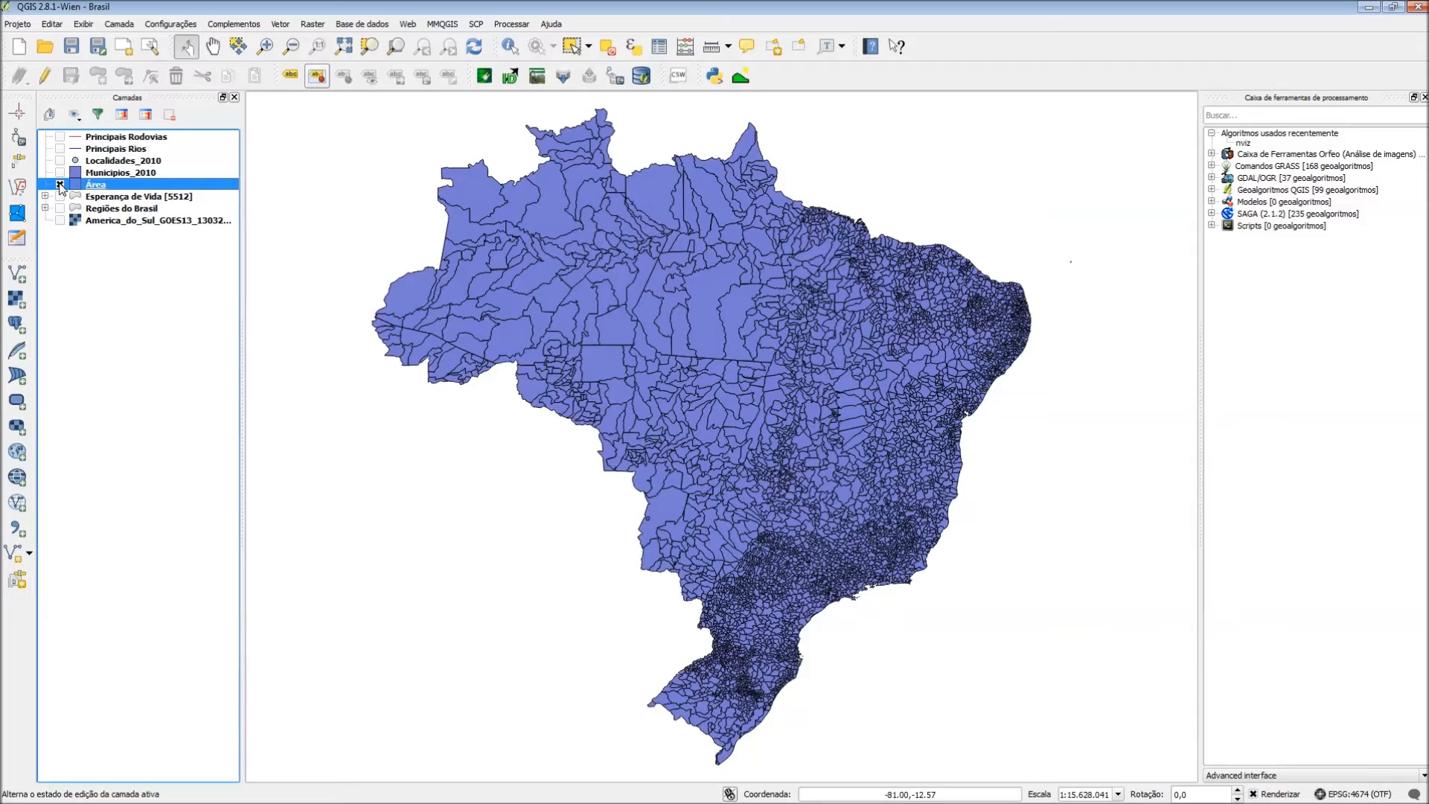
Switch the style of the Área layer to rule-based symbology (Baseado em regra).
click(137, 185)
double_click(137, 185)
click(549, 332)
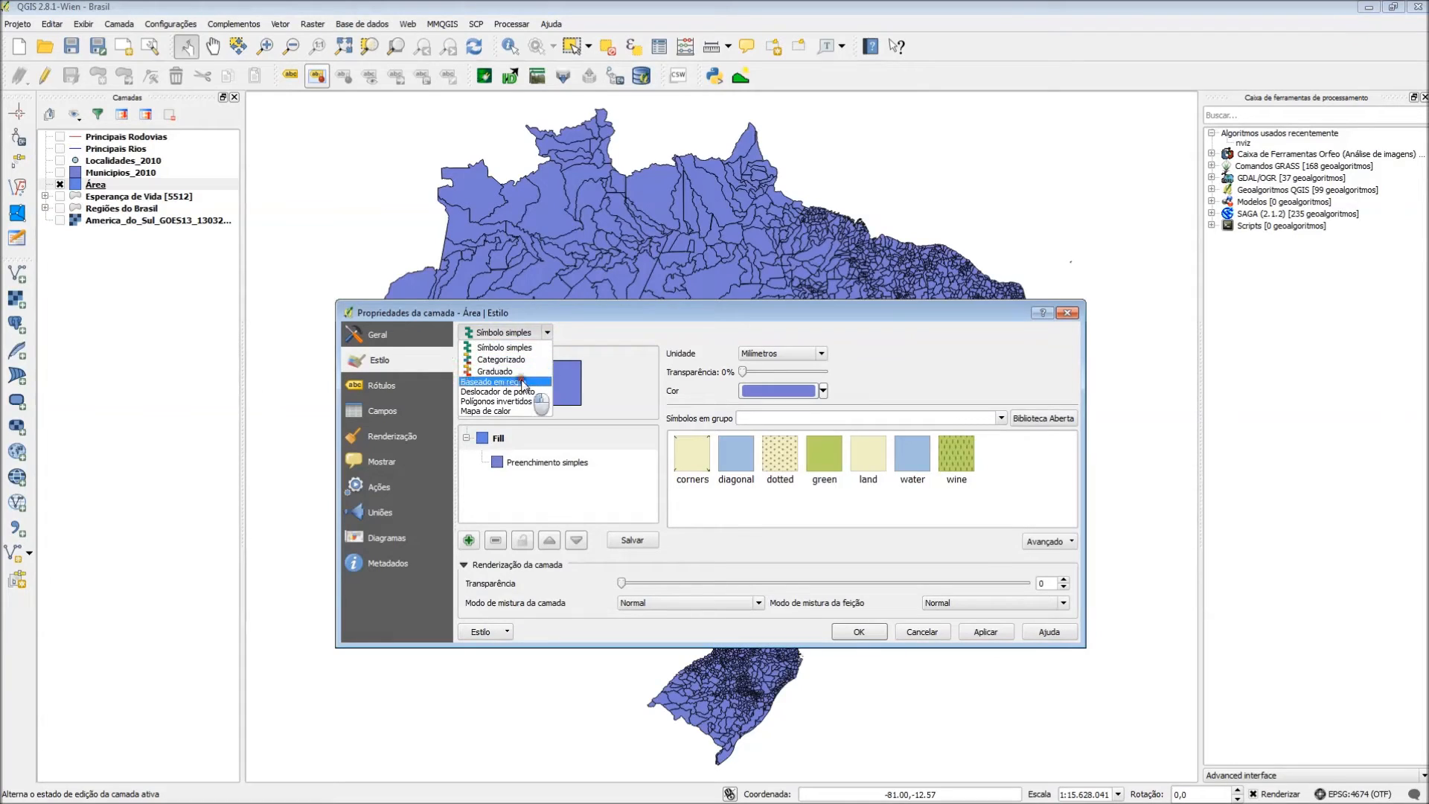
click(521, 380)
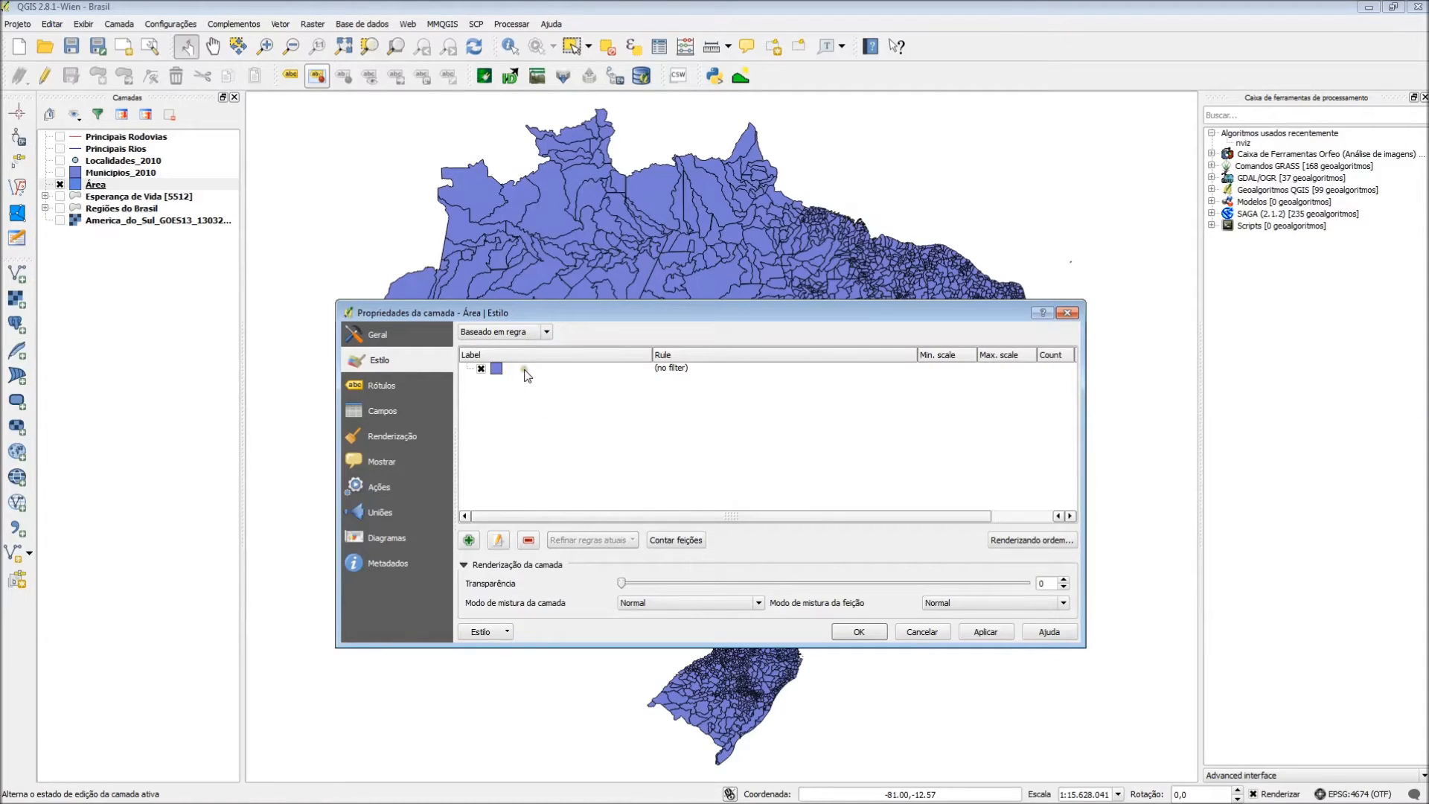
Give the existing unfiltered rule the filter expression "AREA_1997" < 1000.
right_click(538, 378)
click(498, 372)
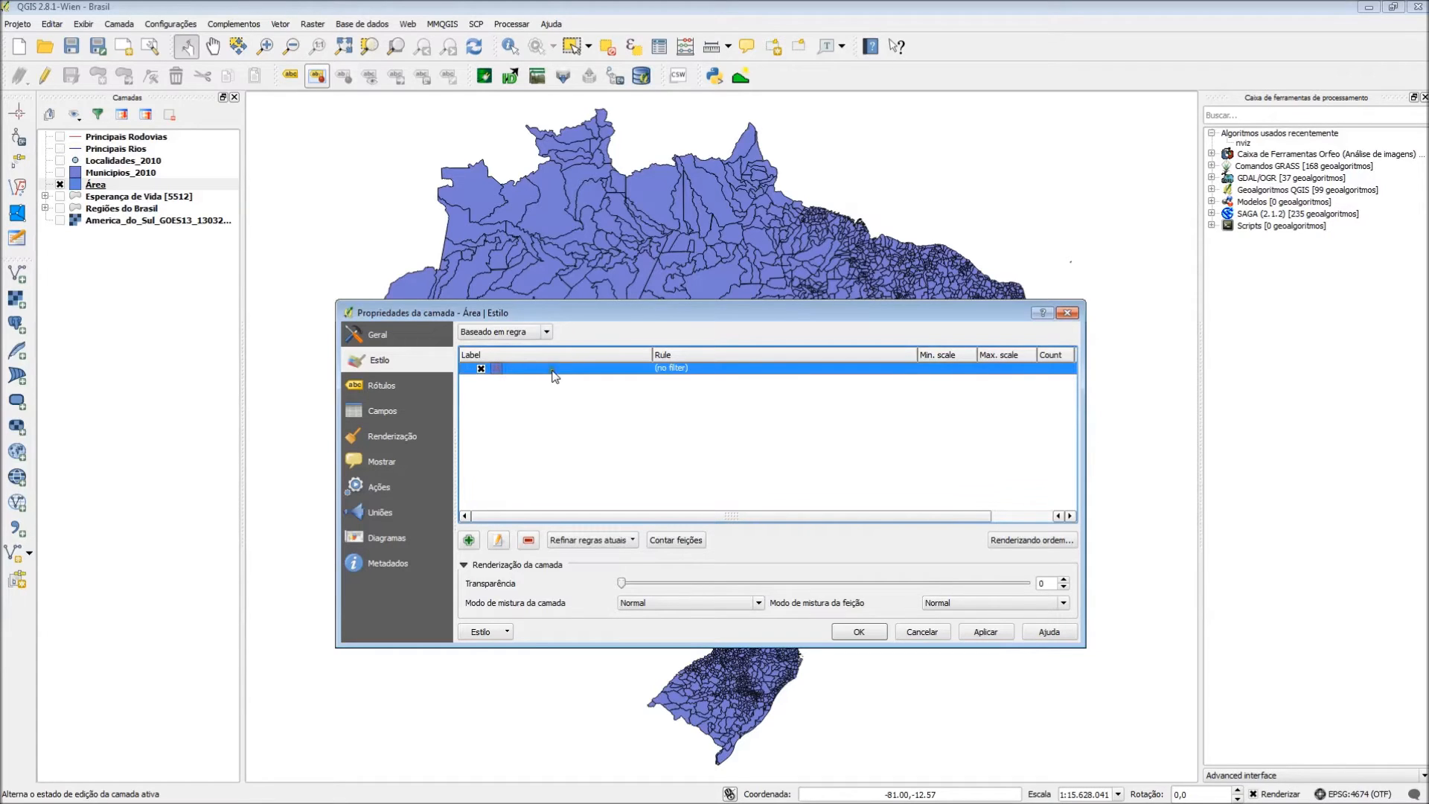
double_click(513, 370)
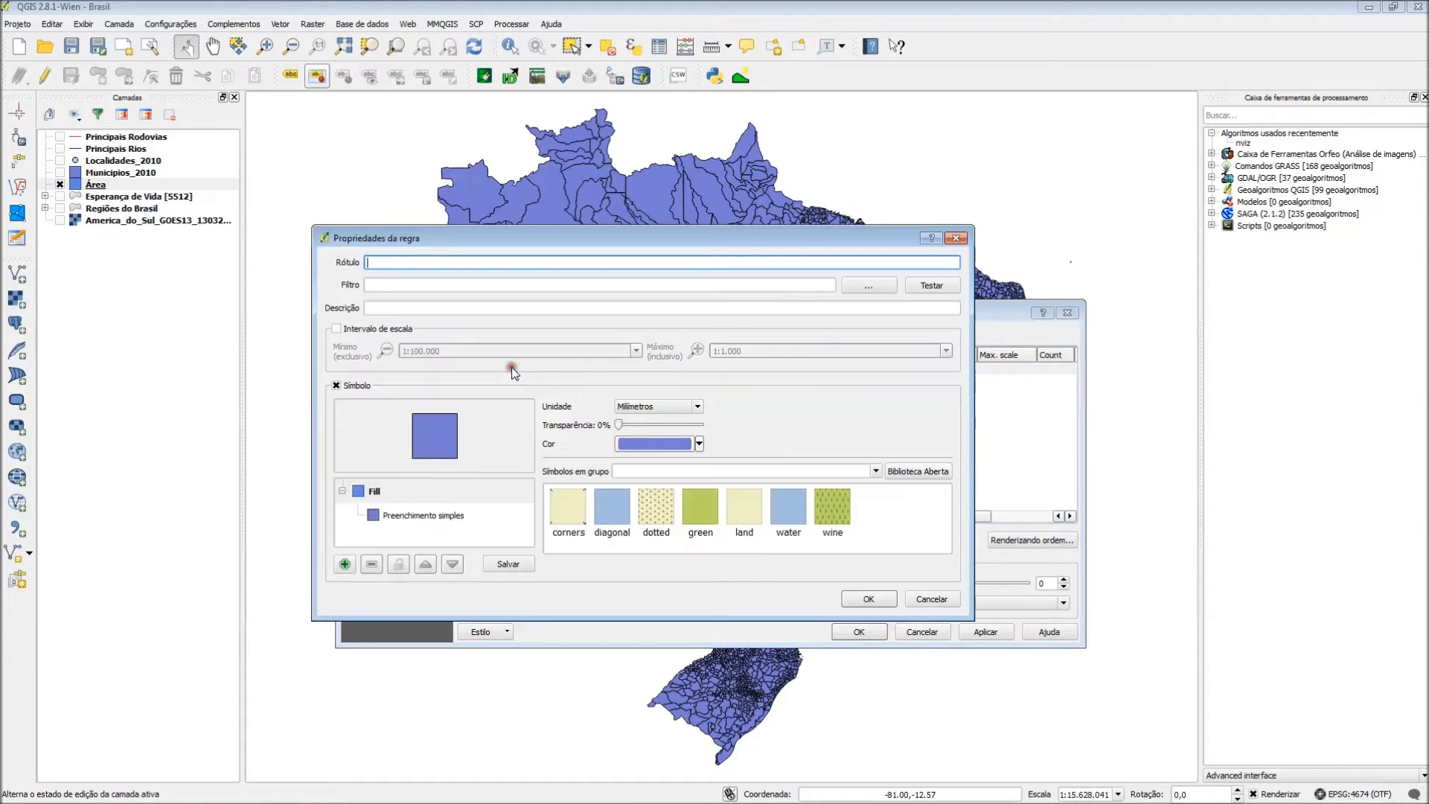
click(871, 287)
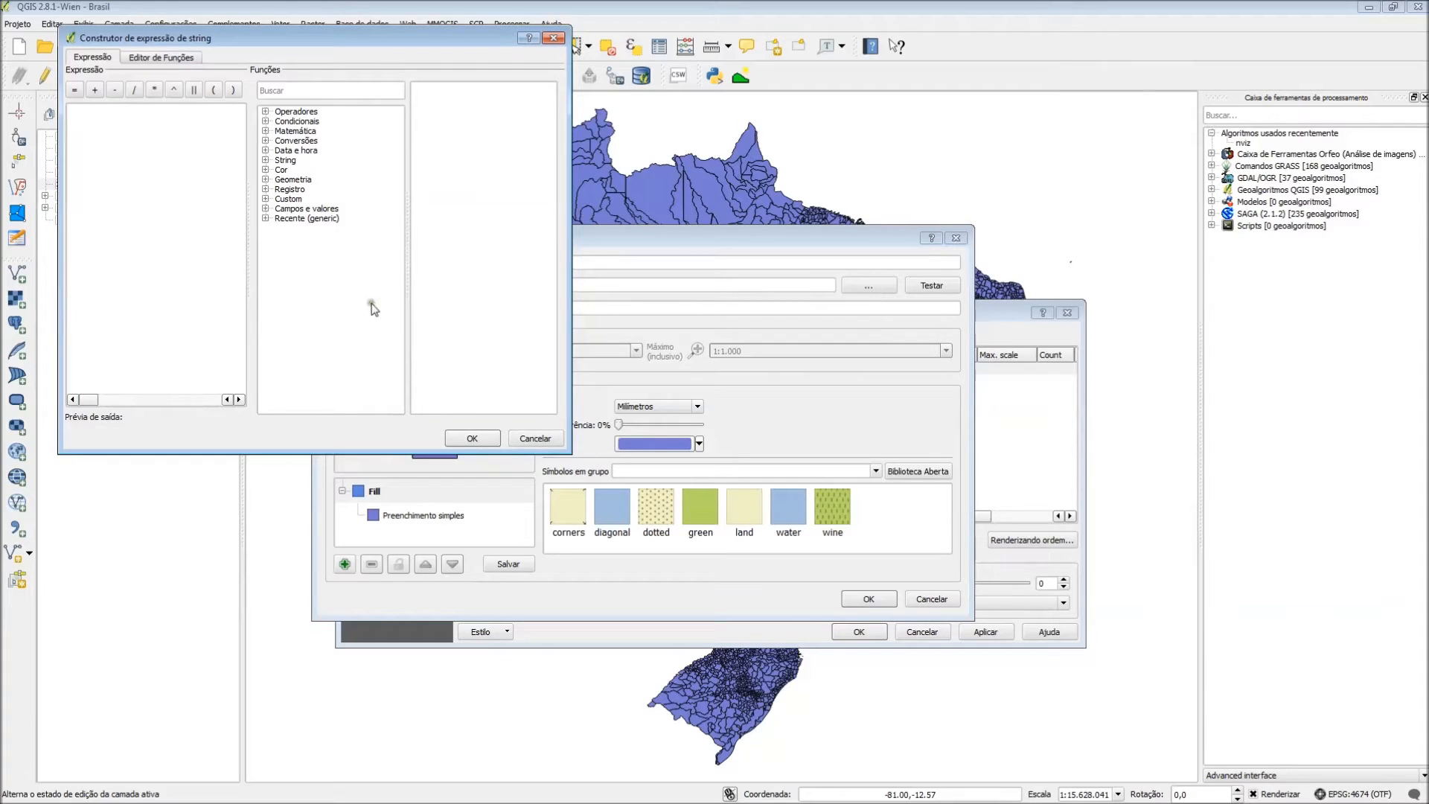
click(264, 210)
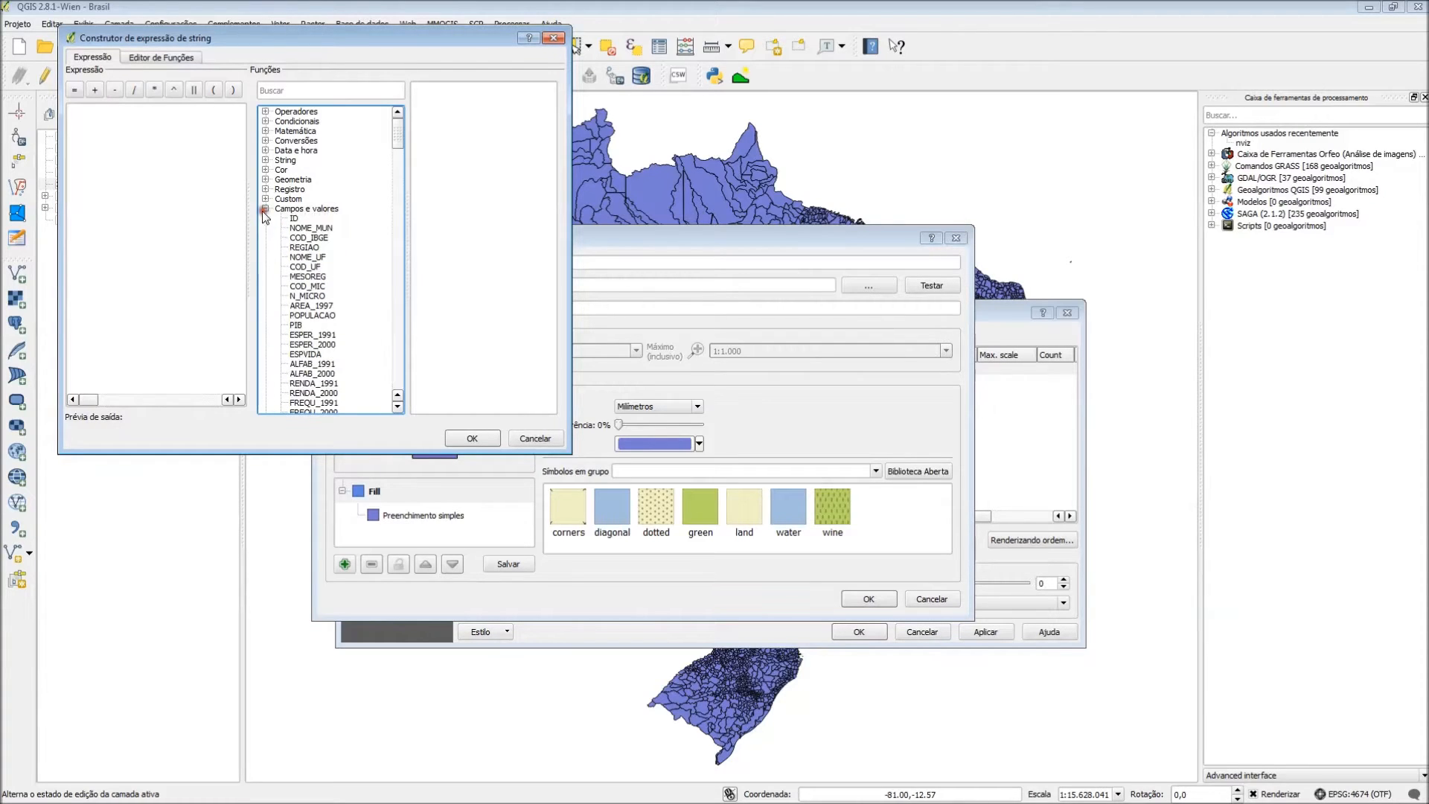
click(313, 306)
double_click(313, 305)
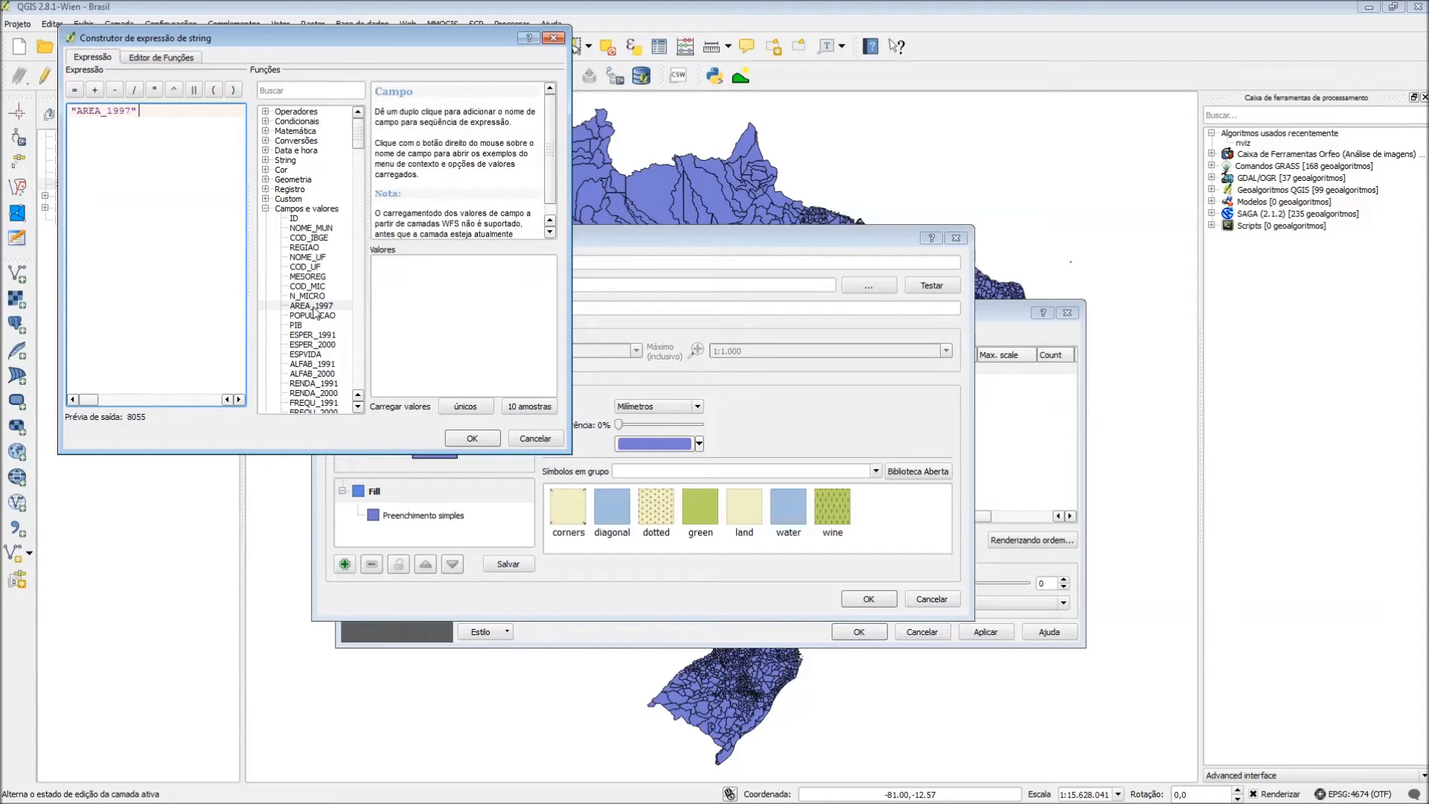
text(< 1000)
click(472, 439)
Label the rule Pequena and describe it as "Municípios com área pequena".
click(410, 262)
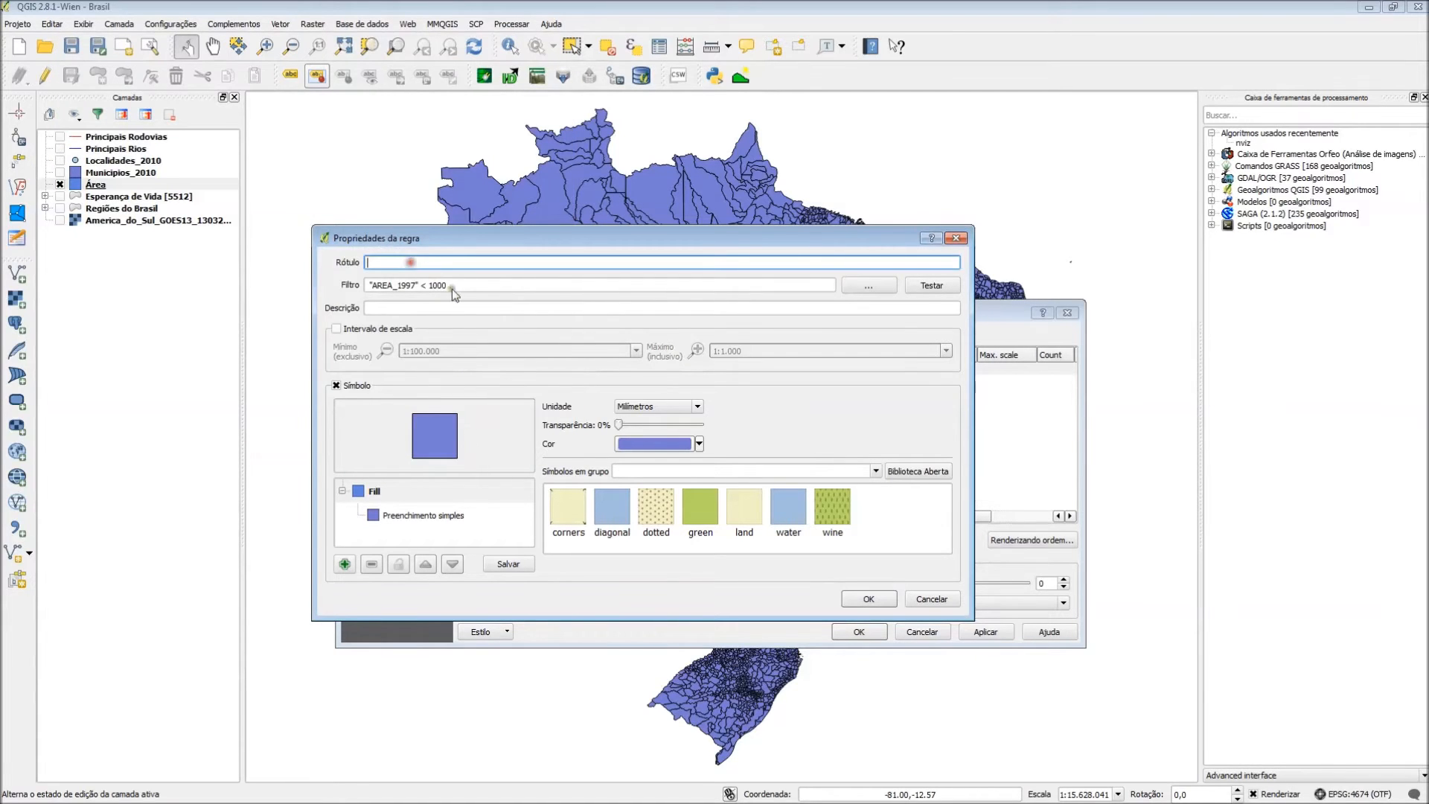
text(Pequena)
click(476, 311)
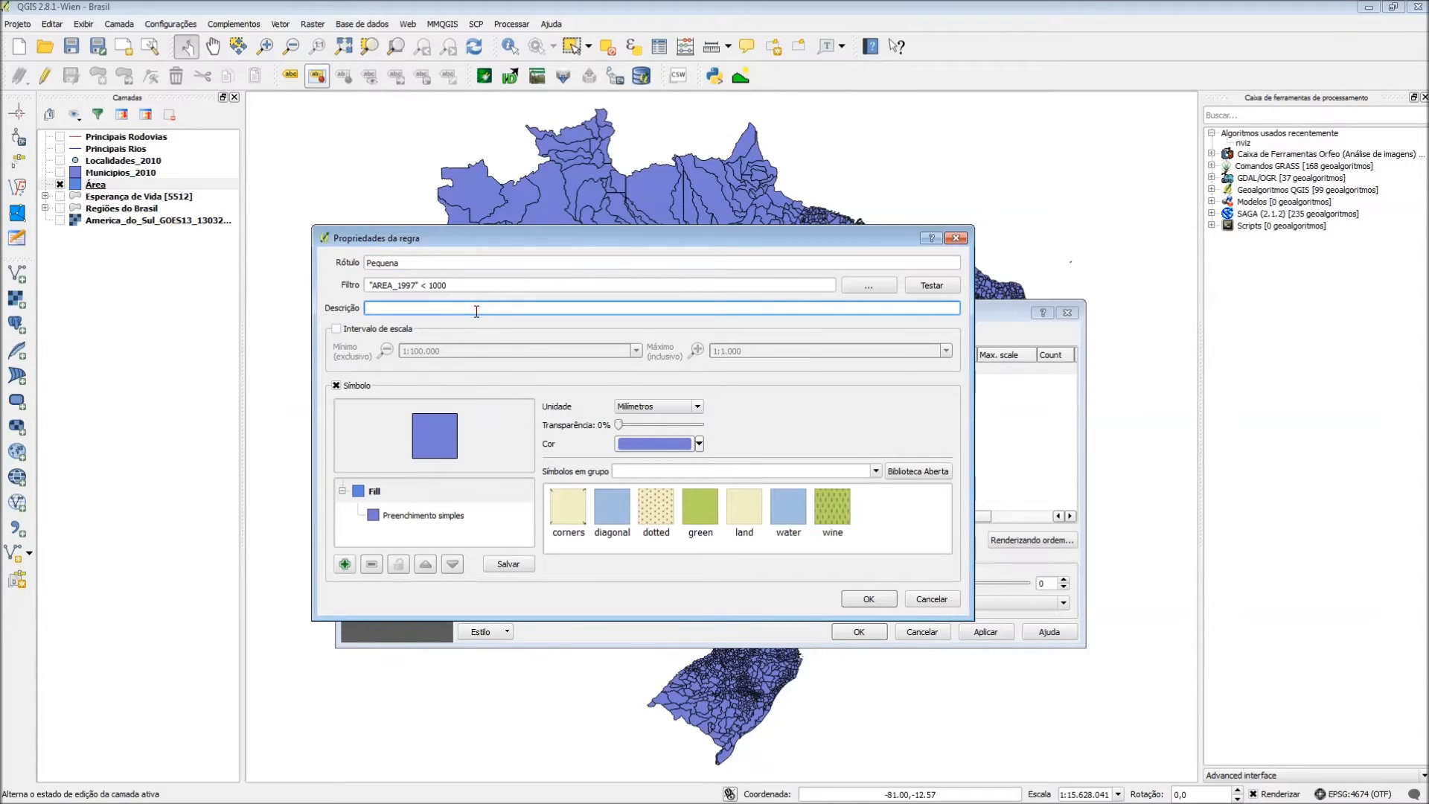
text(Municípios com)
text(área pequena)
key(BackSpace)
key(BackSpace)
key(BackSpace)
text(na)
Set the simple fill colour of the Pequena rule to yellow and accept the rule.
click(450, 514)
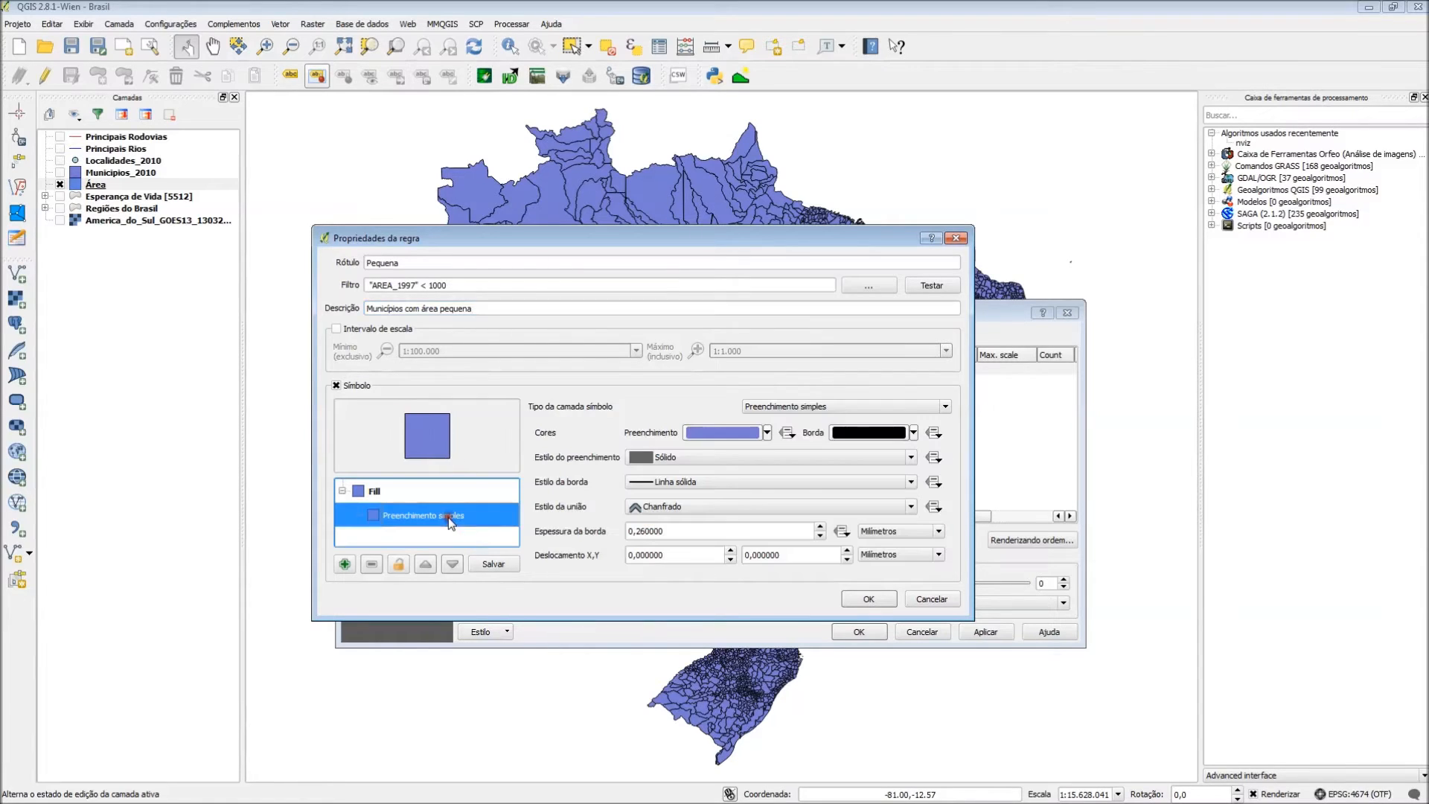
click(766, 432)
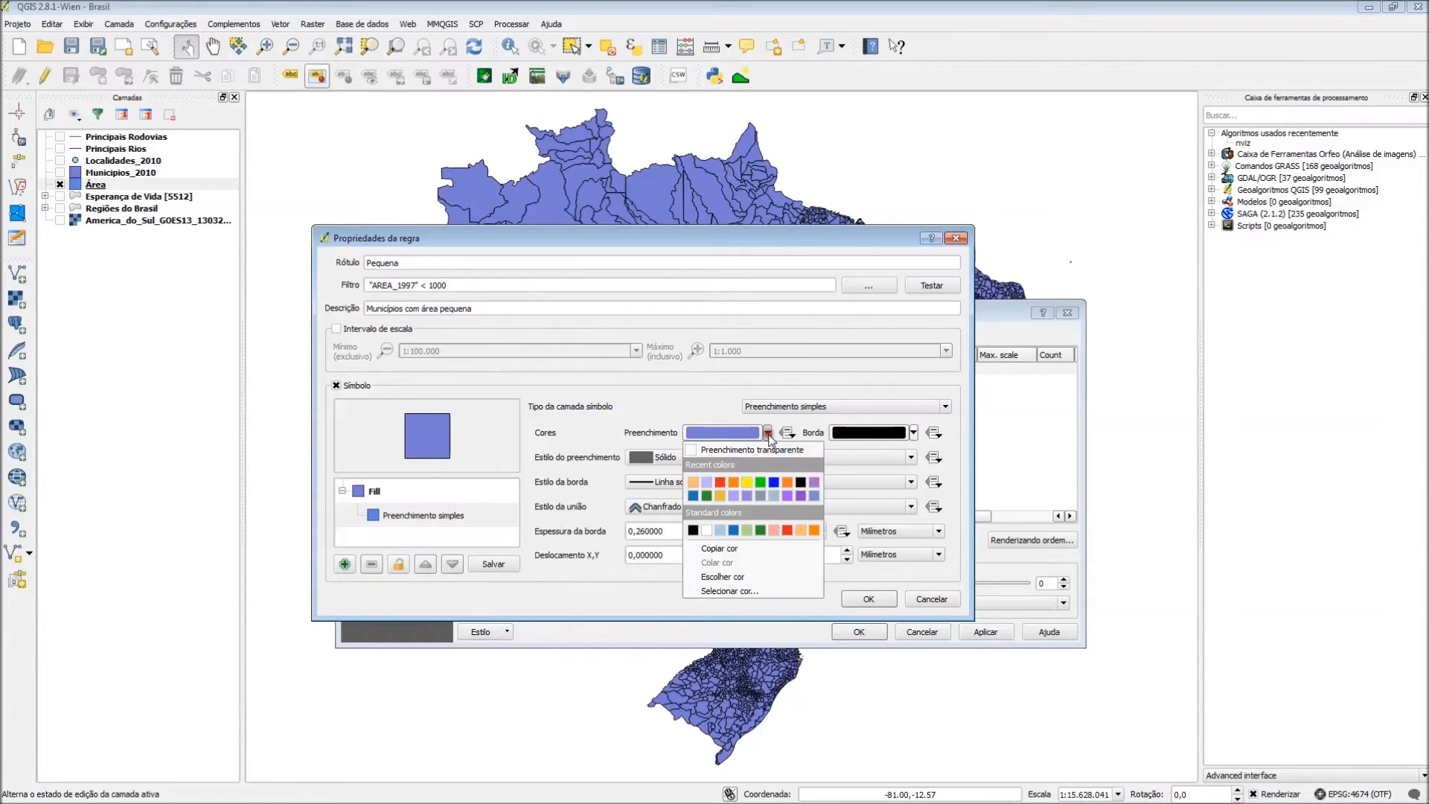
click(747, 482)
click(868, 599)
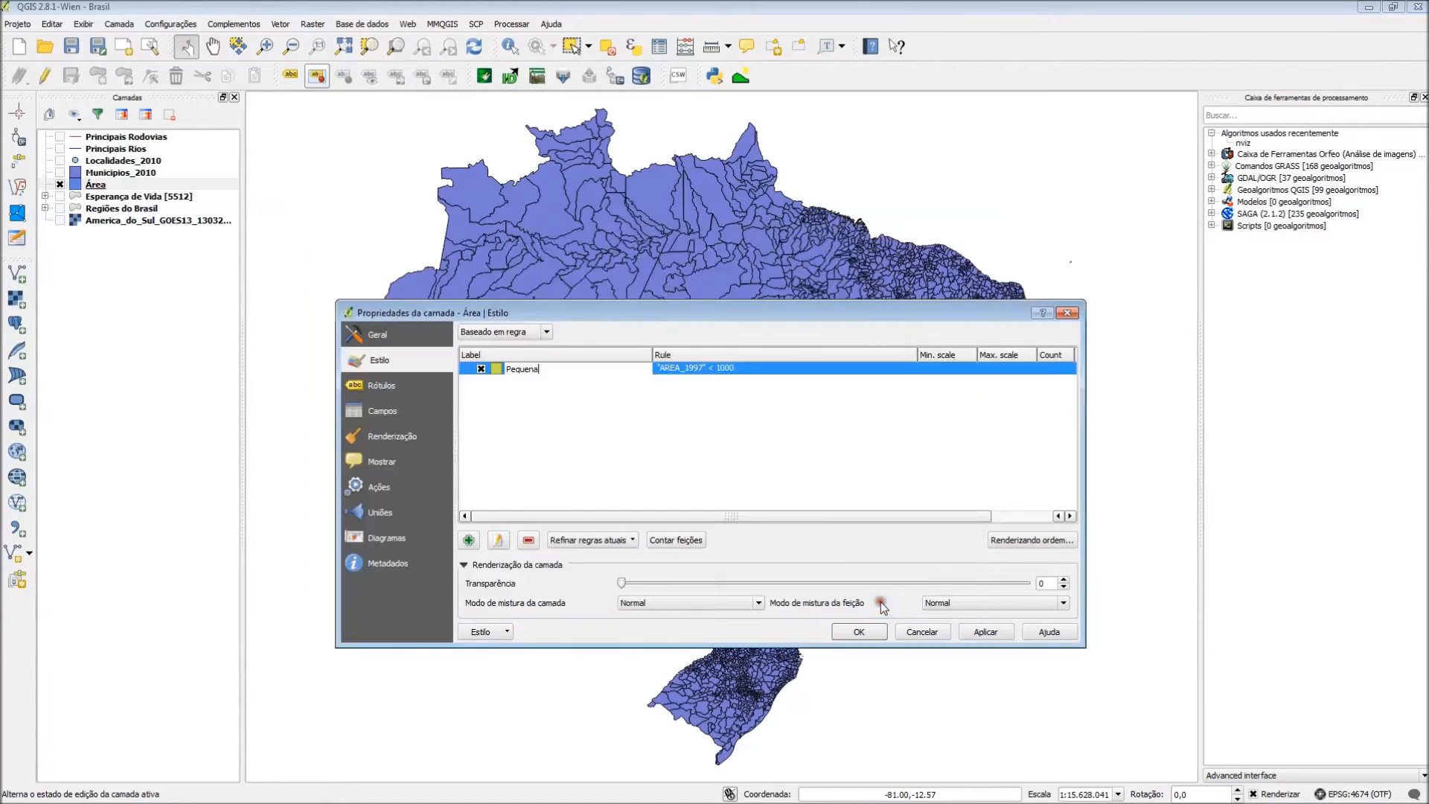
click(532, 396)
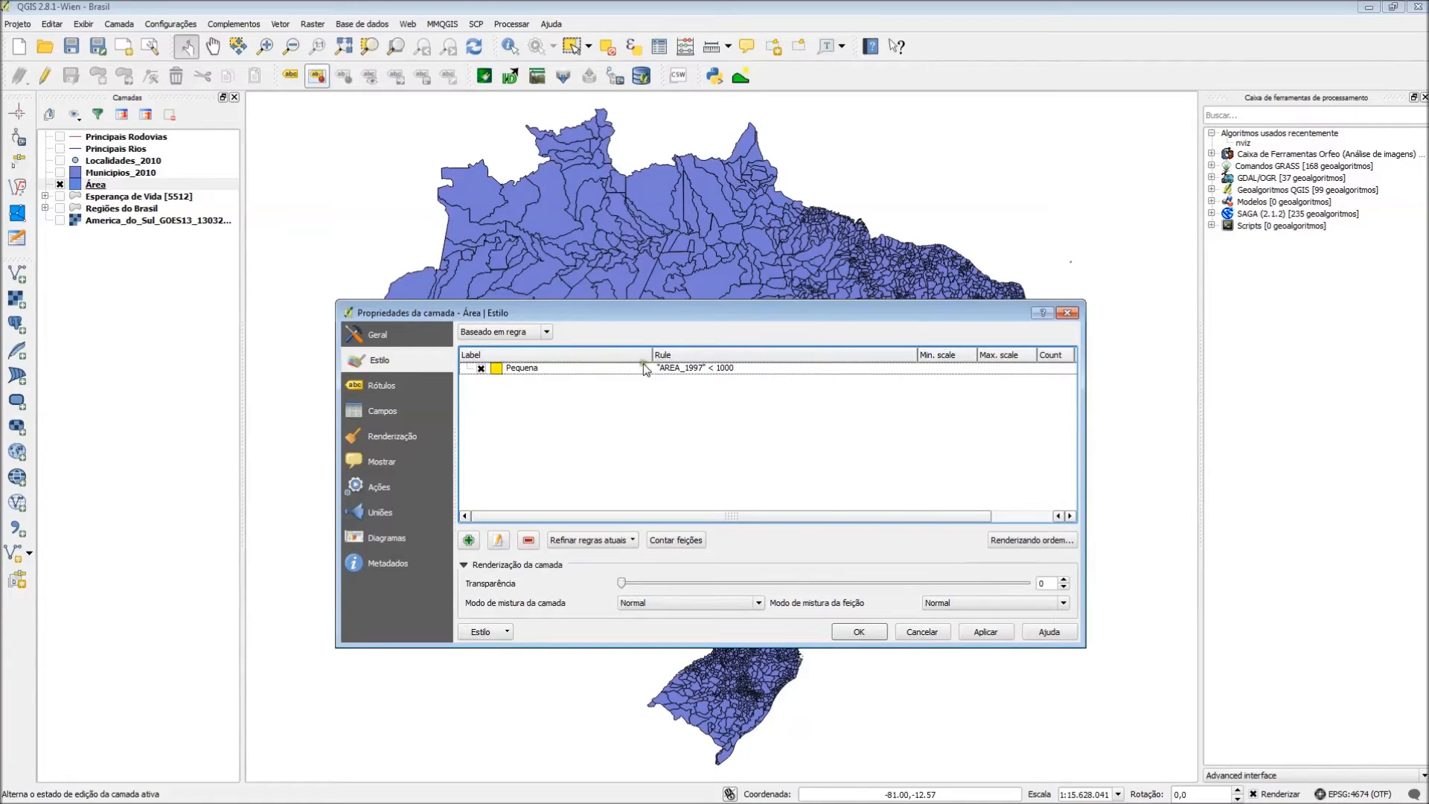
Add a second rule with the filter "AREA_1997" >= 1000 AND "AREA_1997" <= 10000.
click(469, 541)
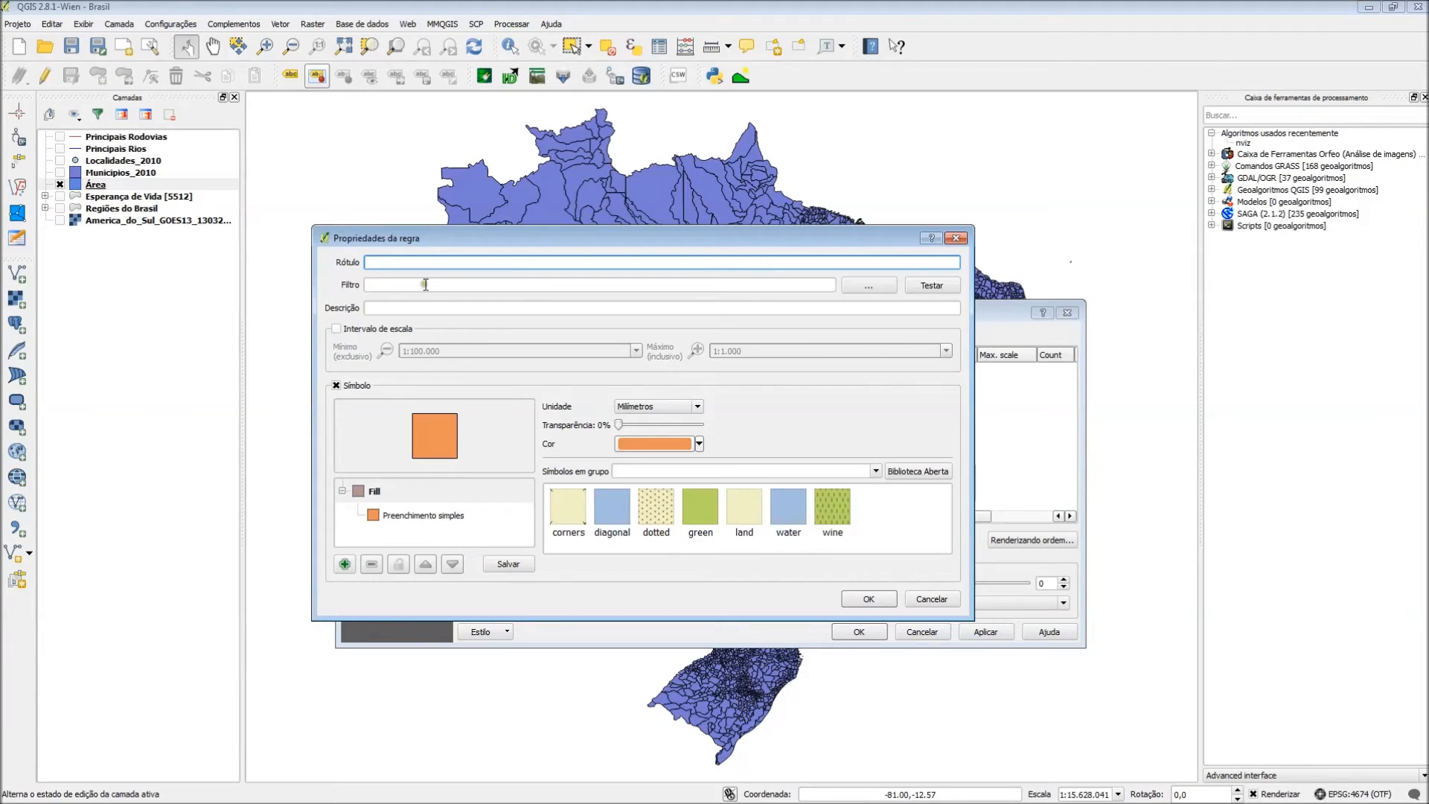
click(892, 287)
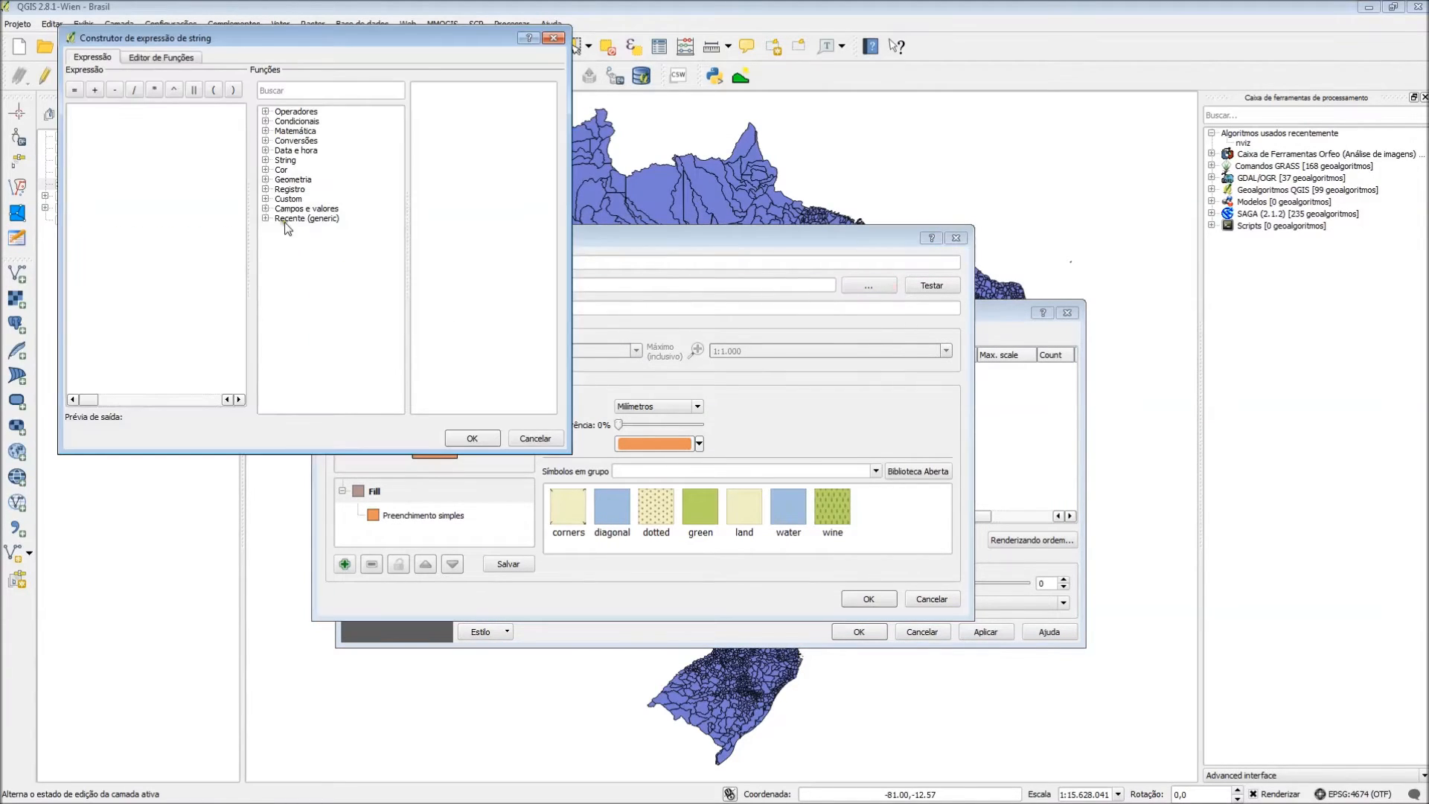
click(265, 209)
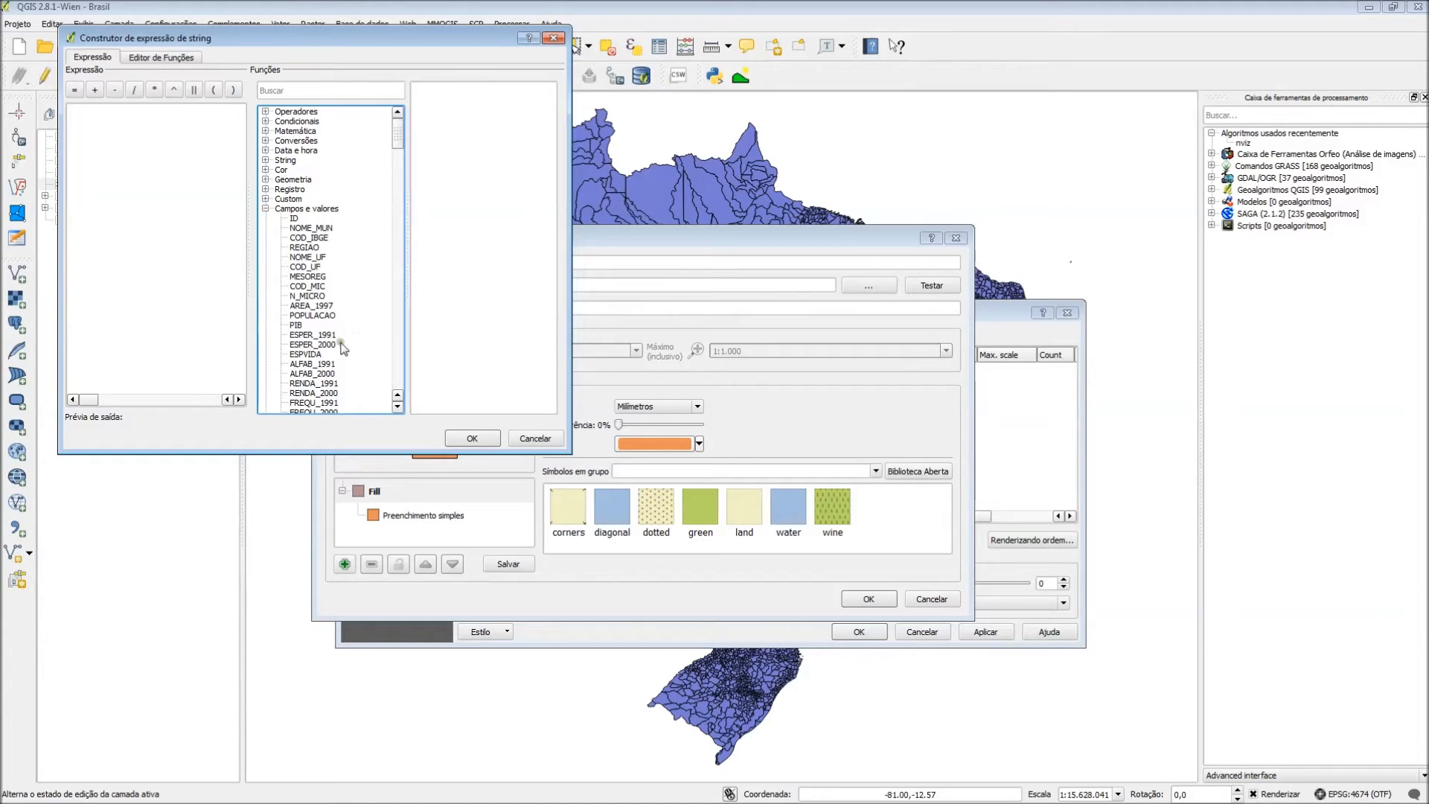
double_click(324, 306)
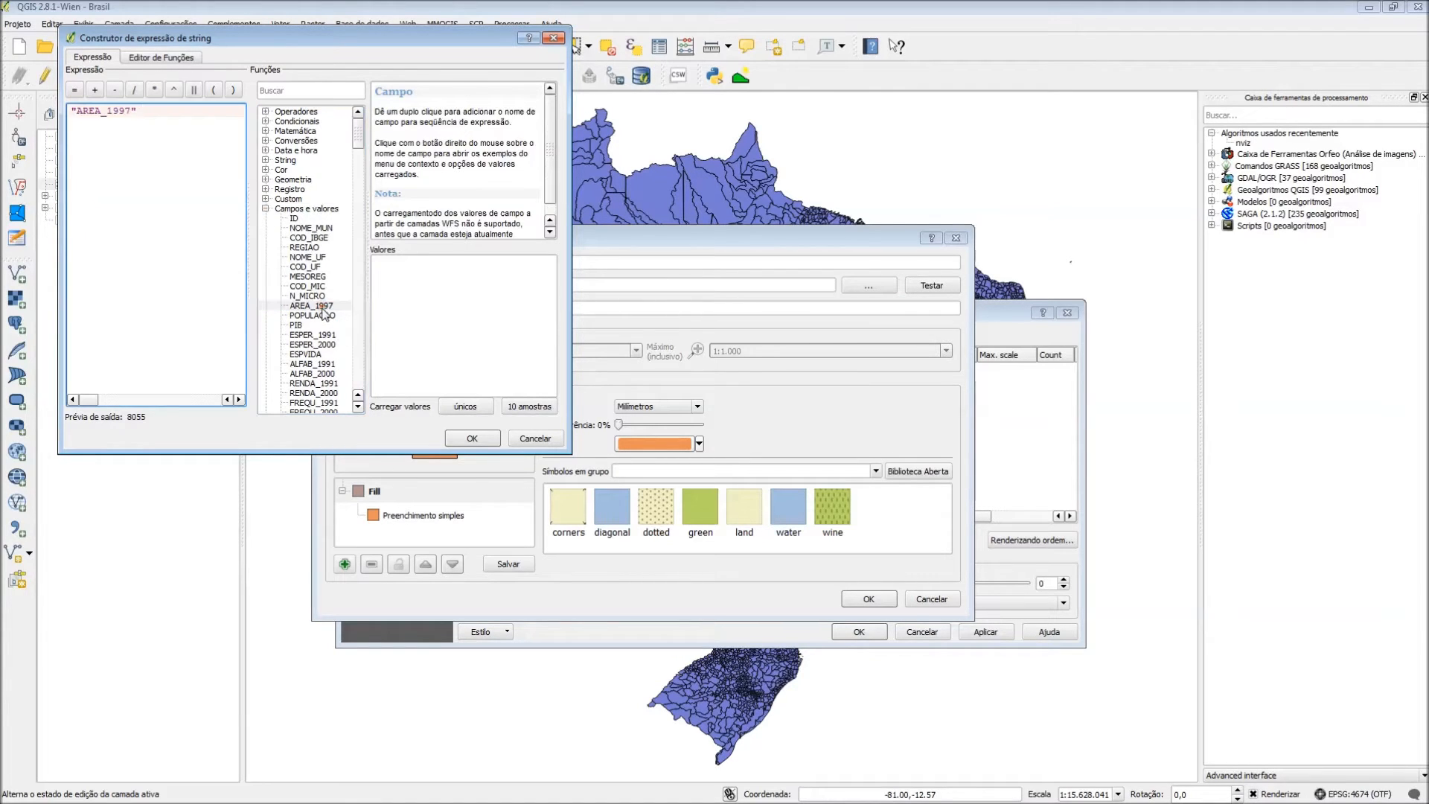
text(>= 1000 AND)
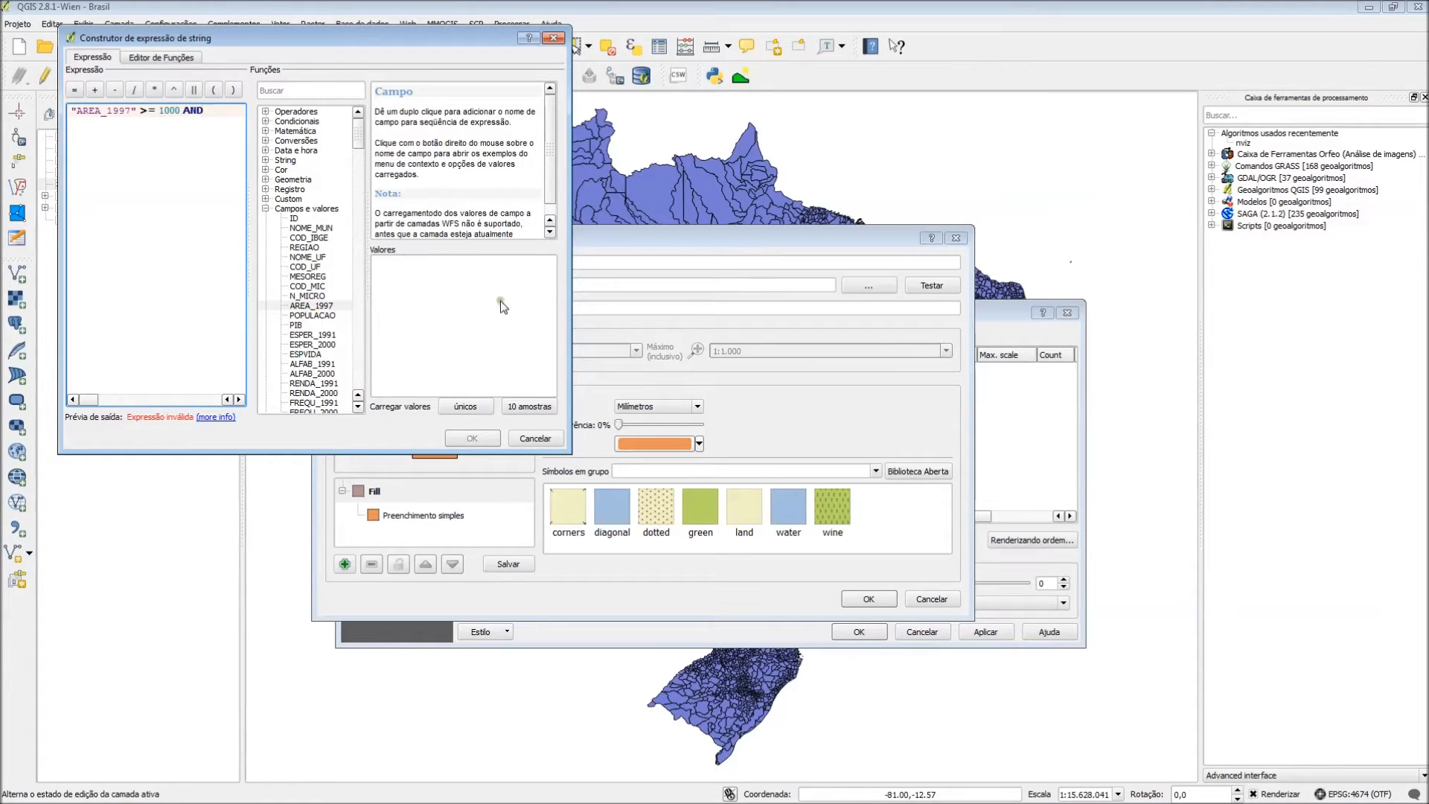
double_click(315, 306)
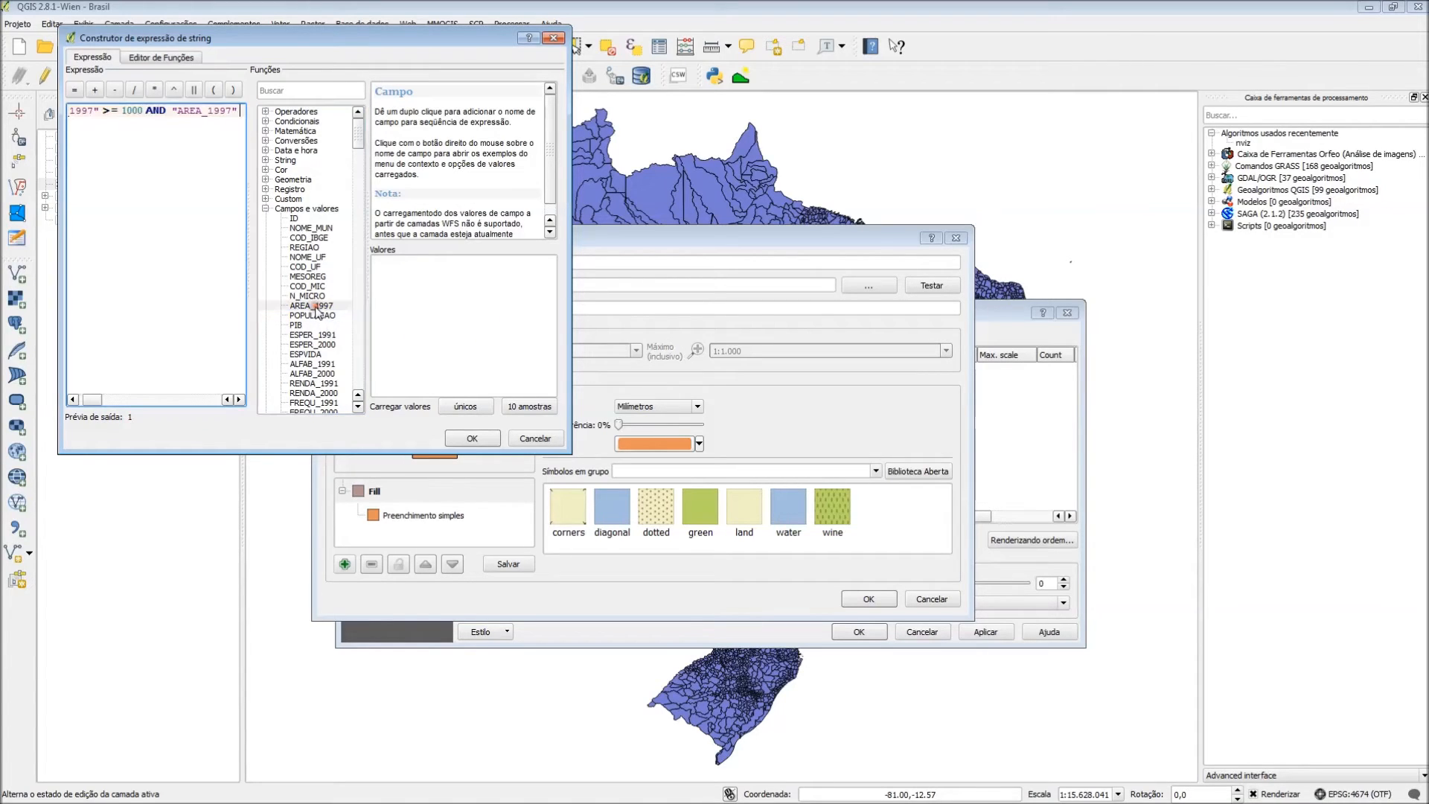
text(<= 1000)
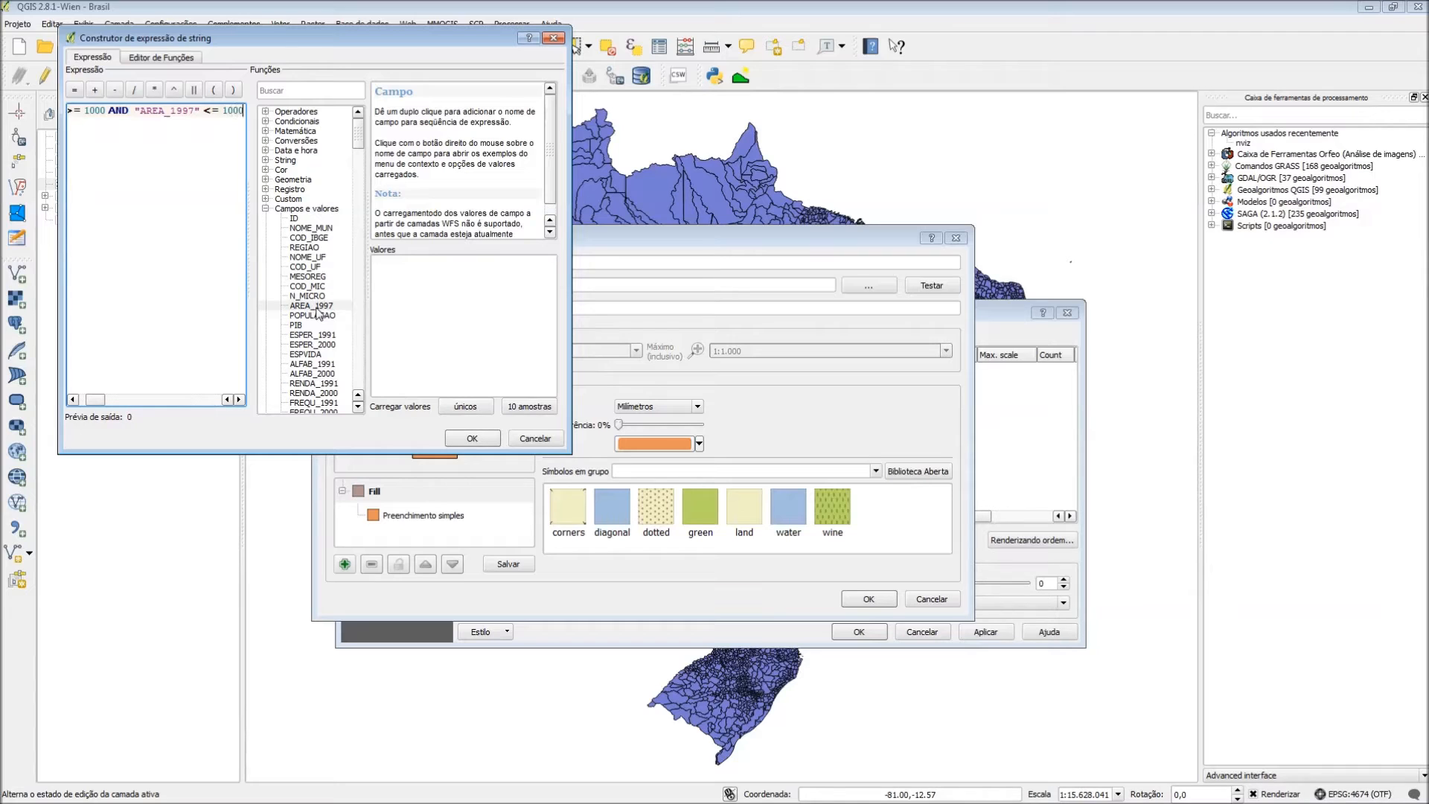
text(0)
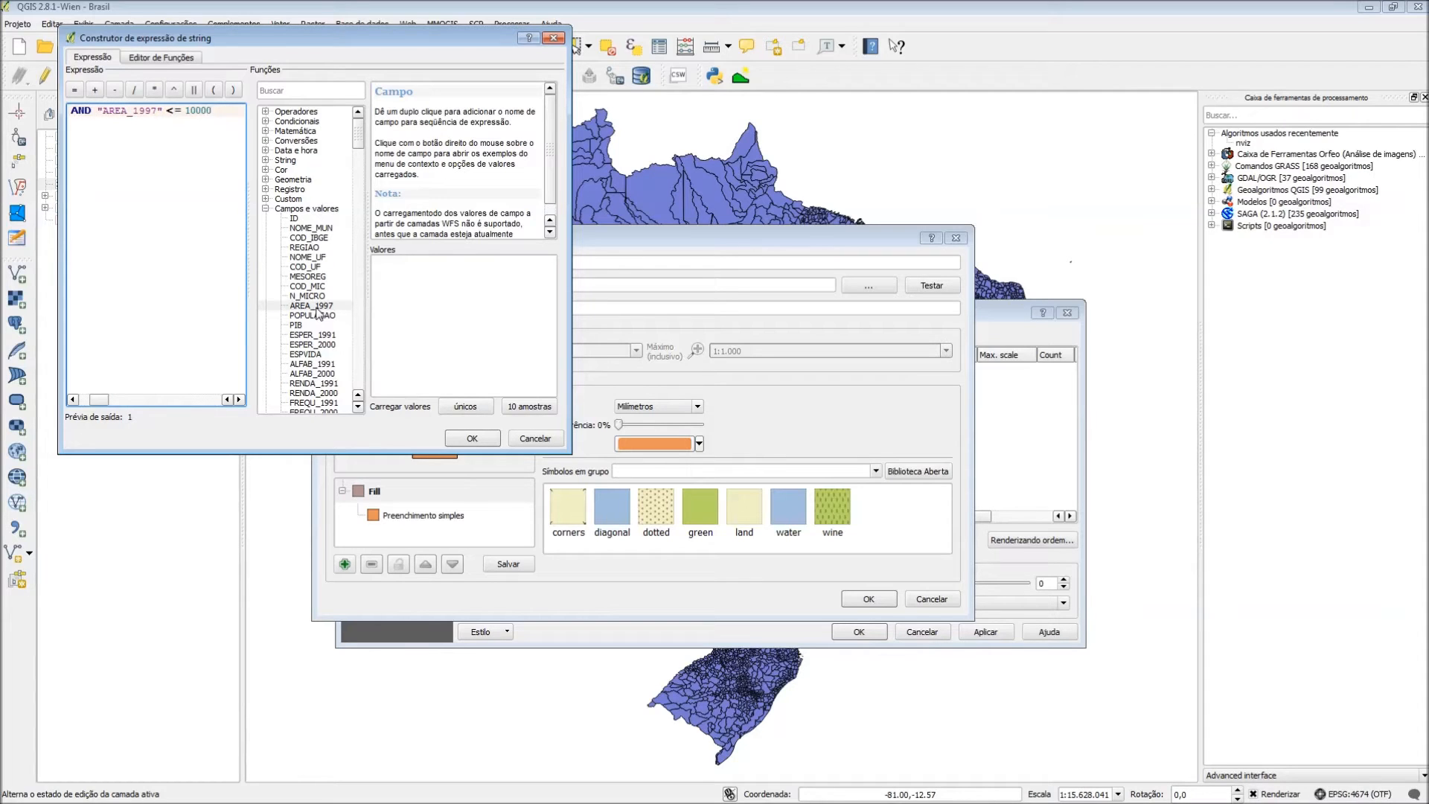
click(494, 441)
Label the second rule Média and describe it as "Municípios de área média".
click(451, 261)
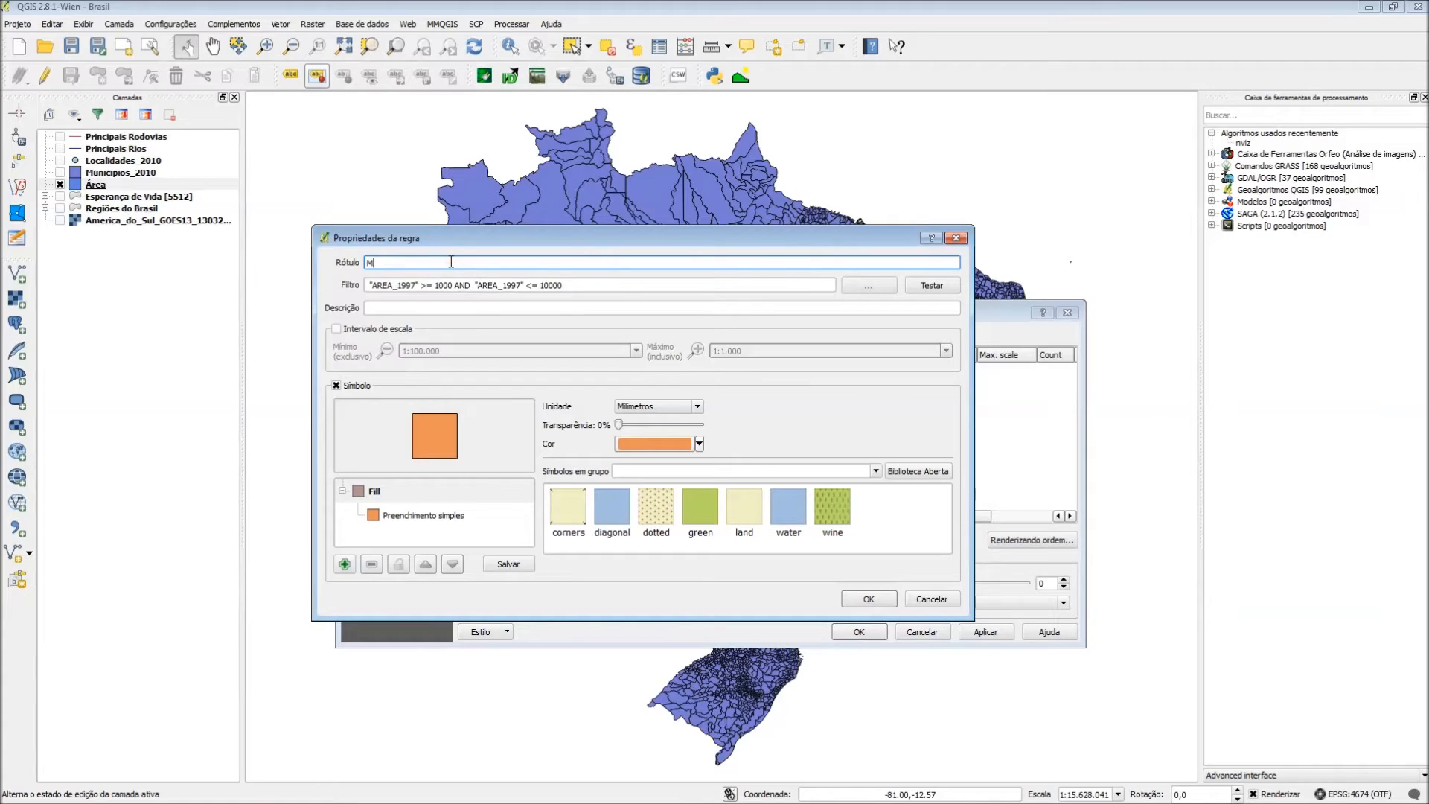
text(Média)
click(433, 307)
text(Mun)
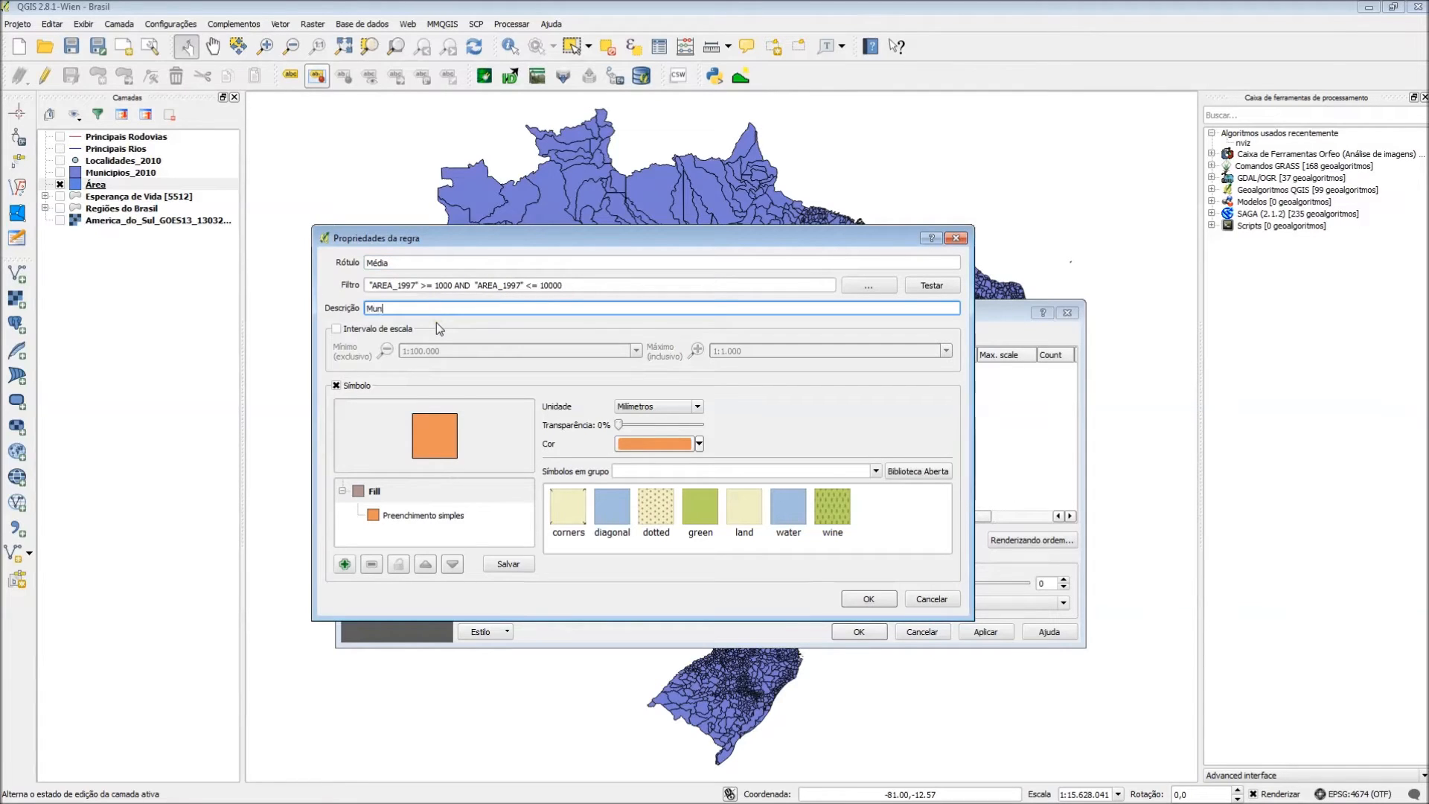
text(icípios de)
Set the simple fill colour of the Média rule to the standard bright orange and accept the rule.
click(421, 515)
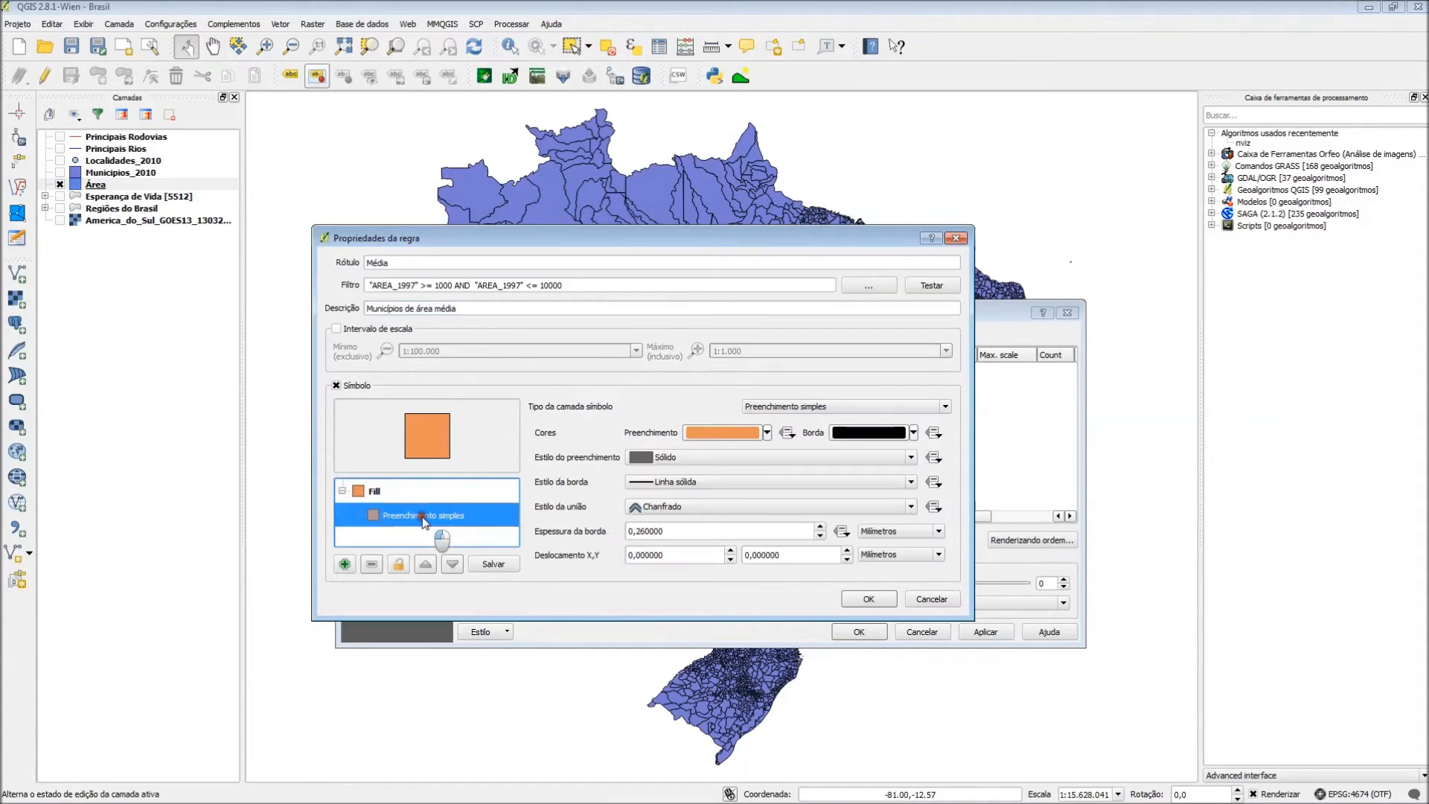
click(767, 433)
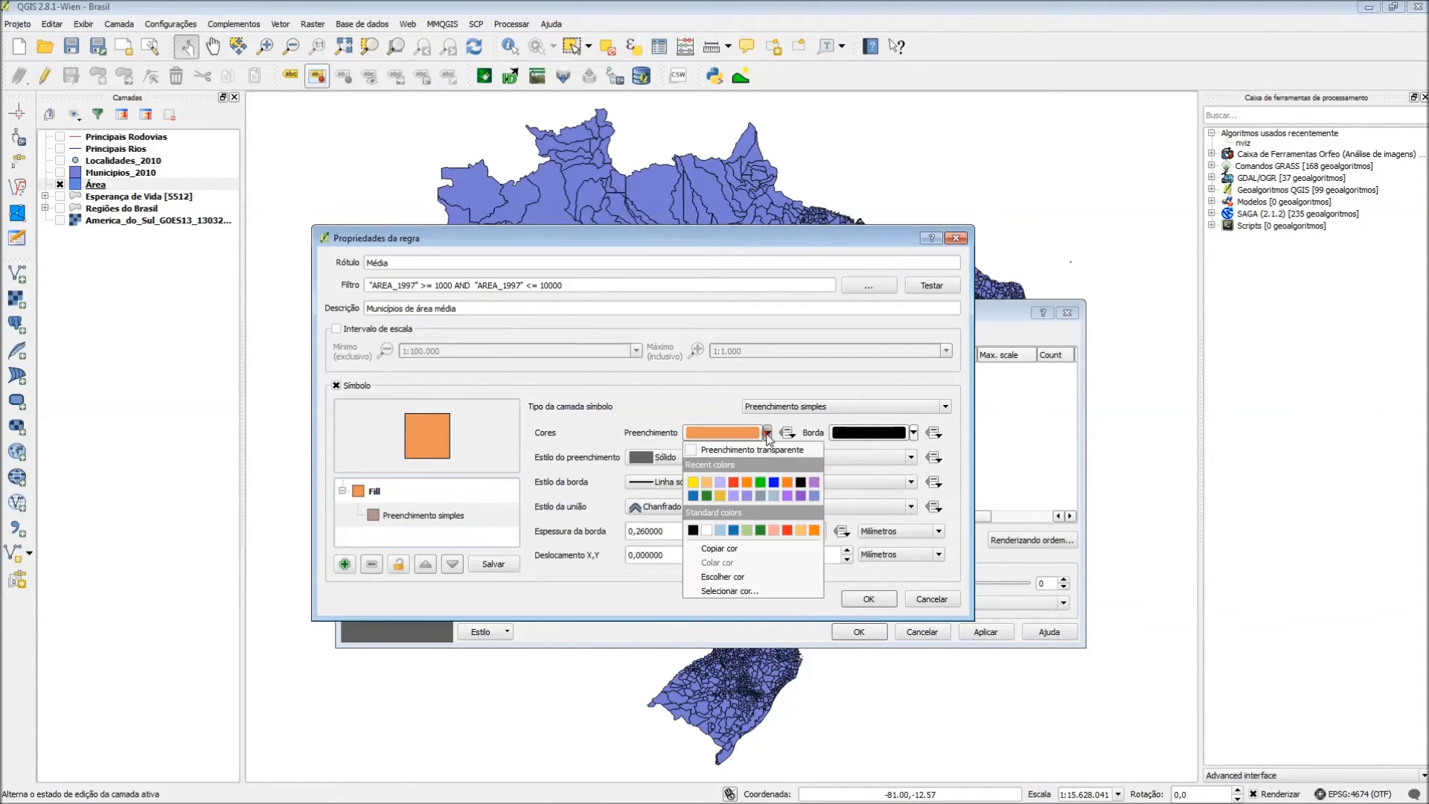
click(814, 533)
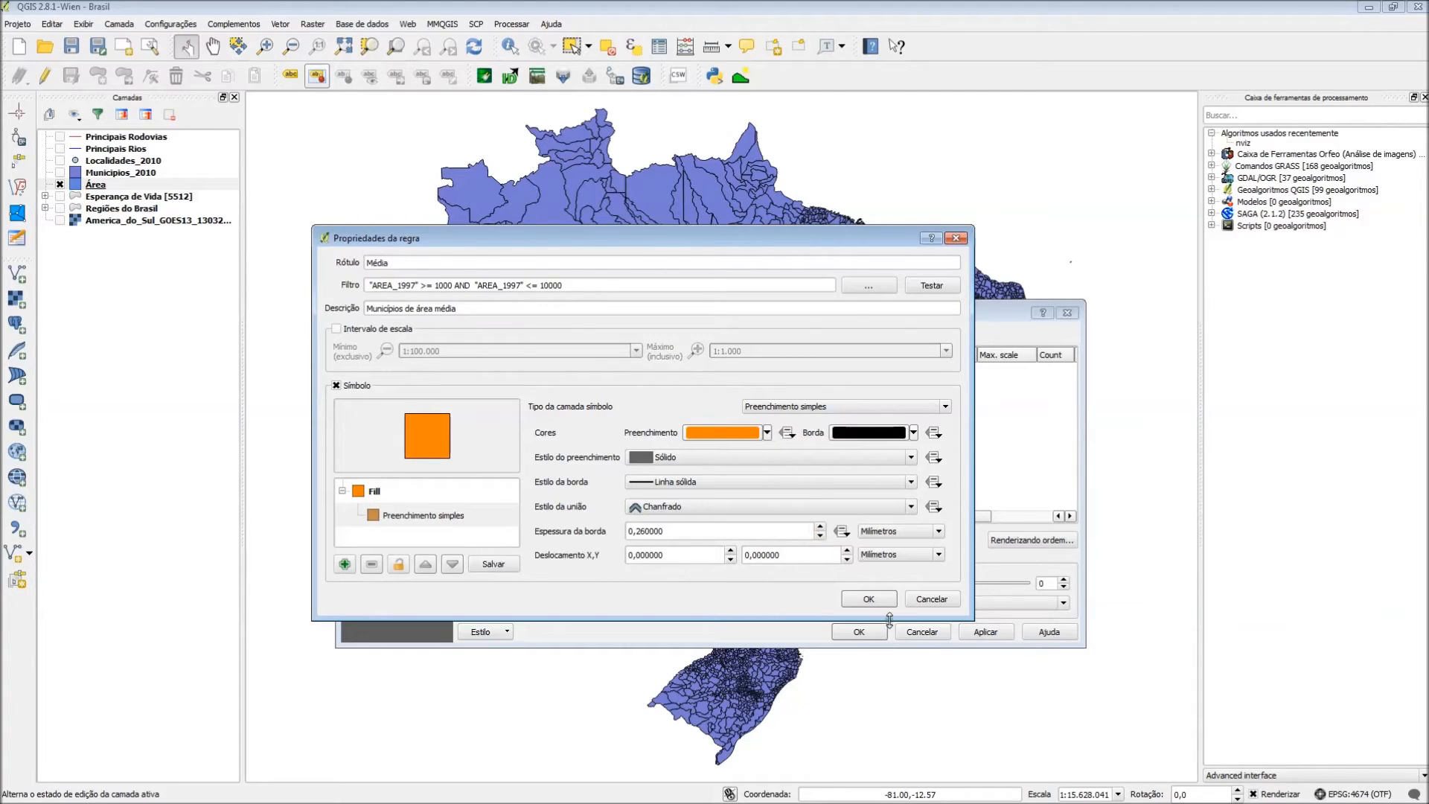
click(871, 599)
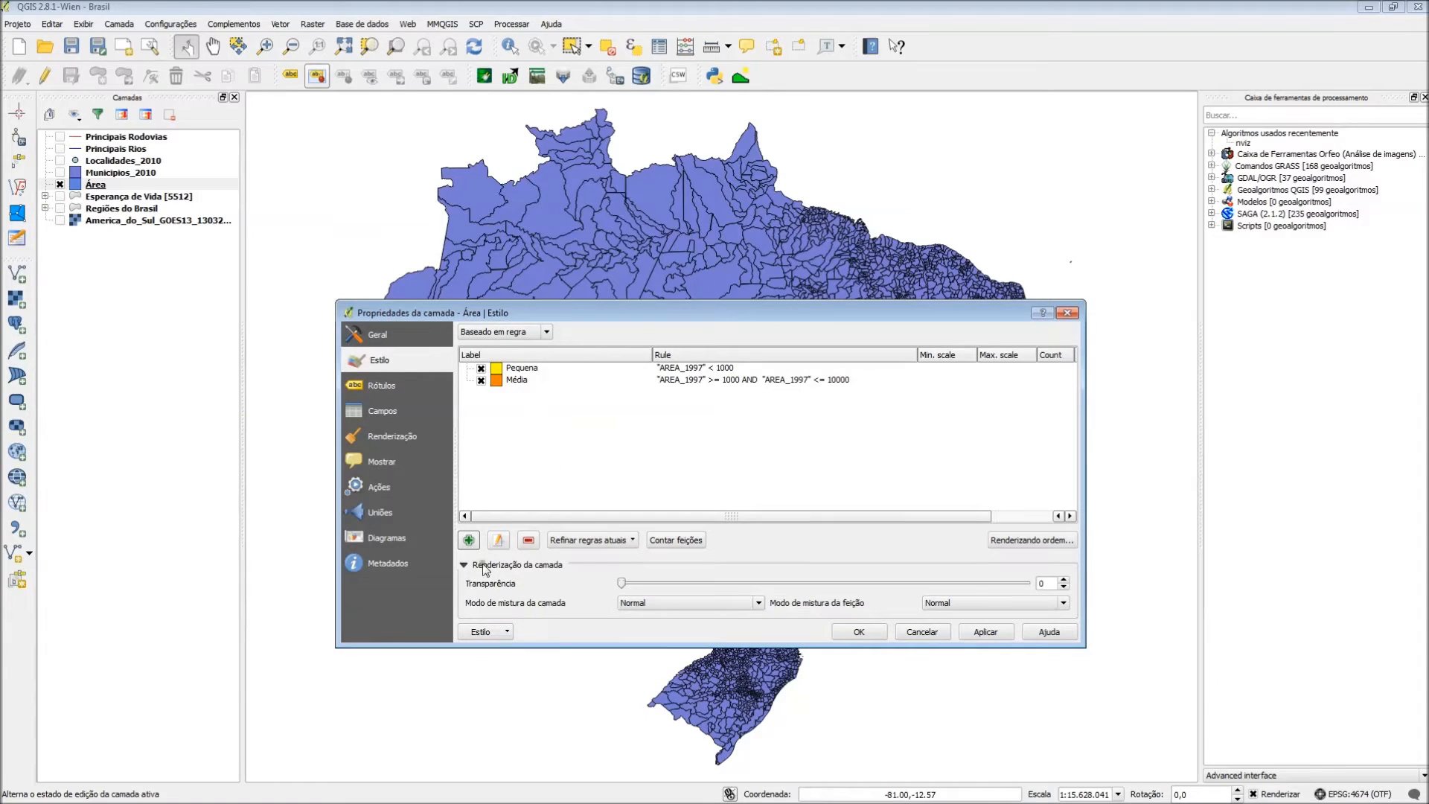
Add a third rule with the filter expression "AREA_1997" > 10000.
click(469, 540)
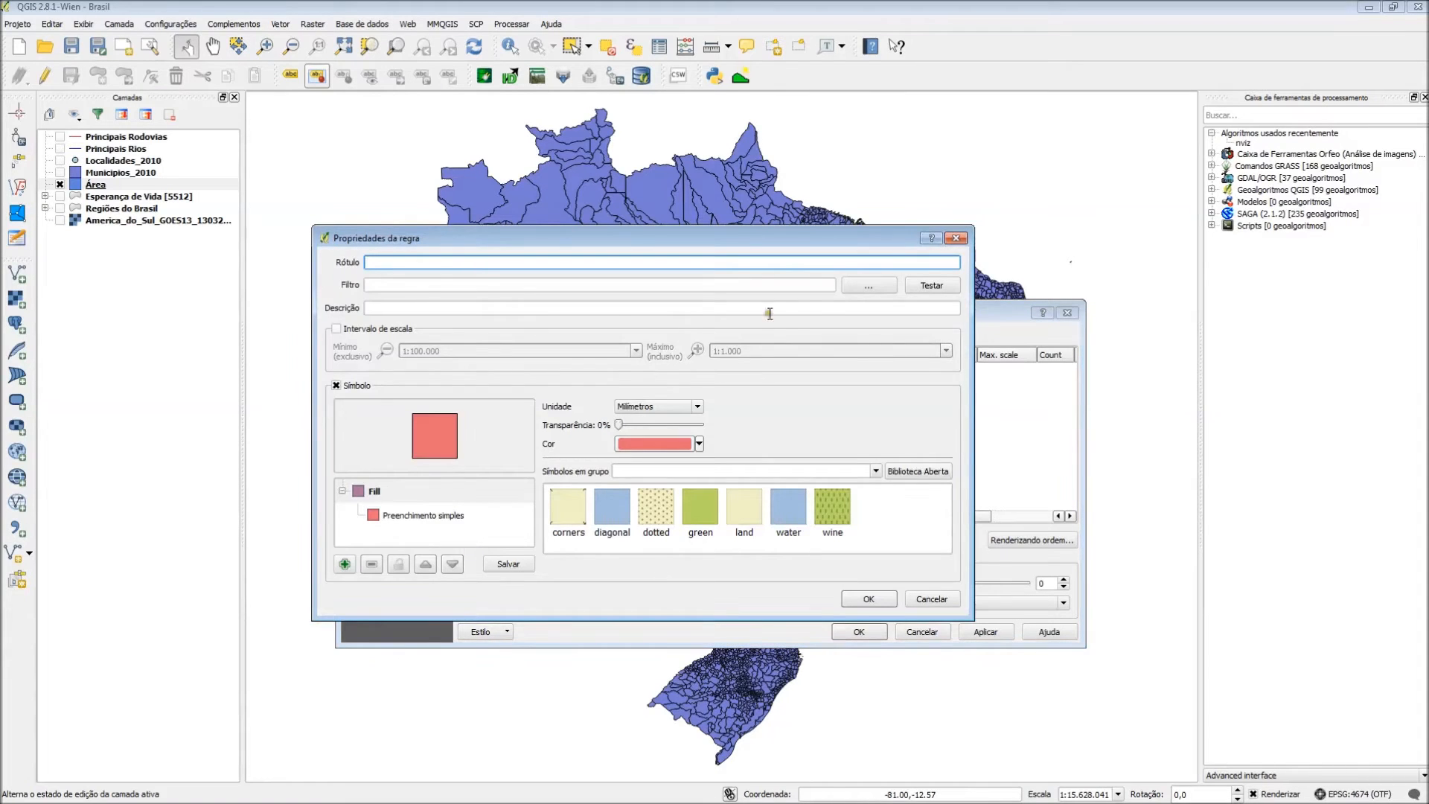
click(868, 285)
click(266, 209)
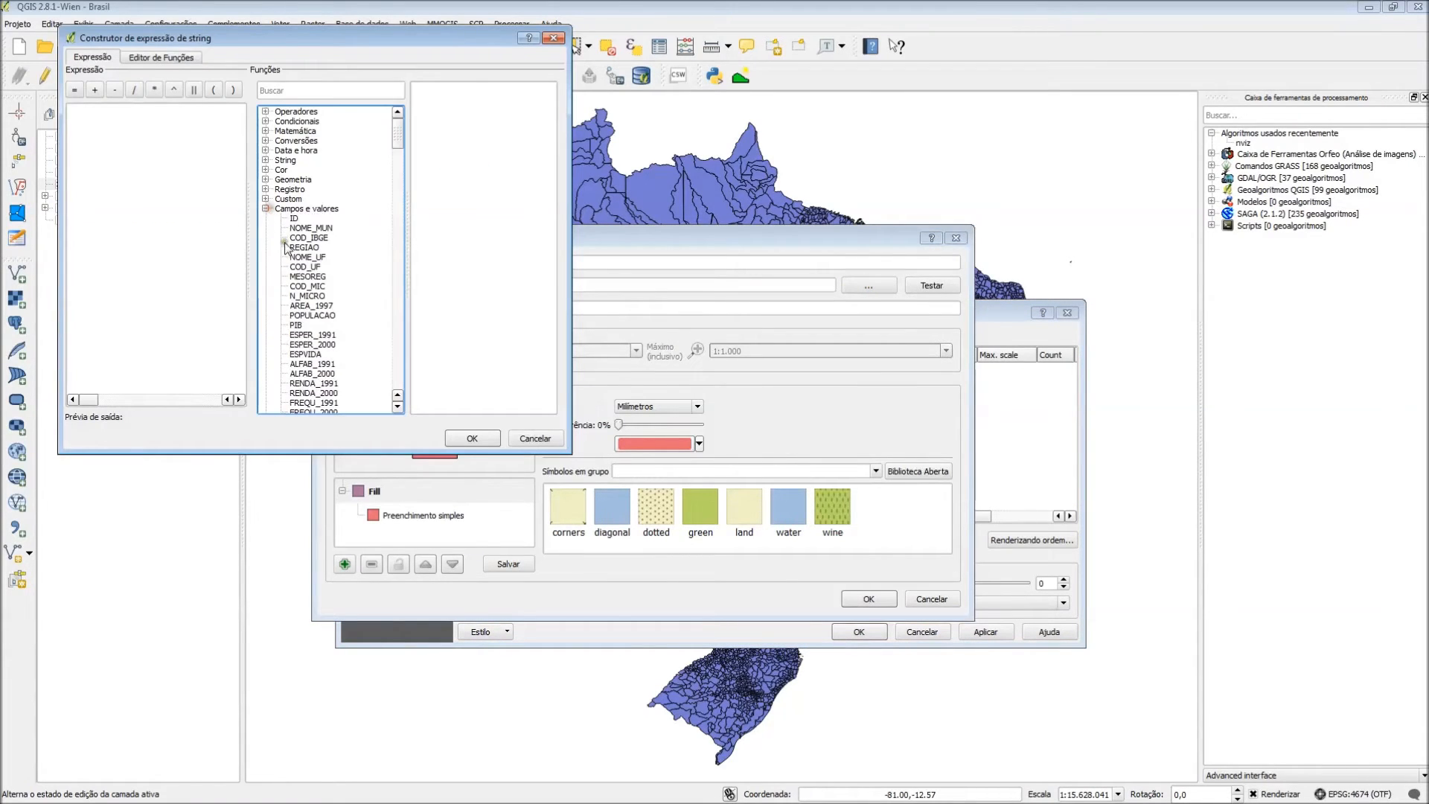
double_click(312, 306)
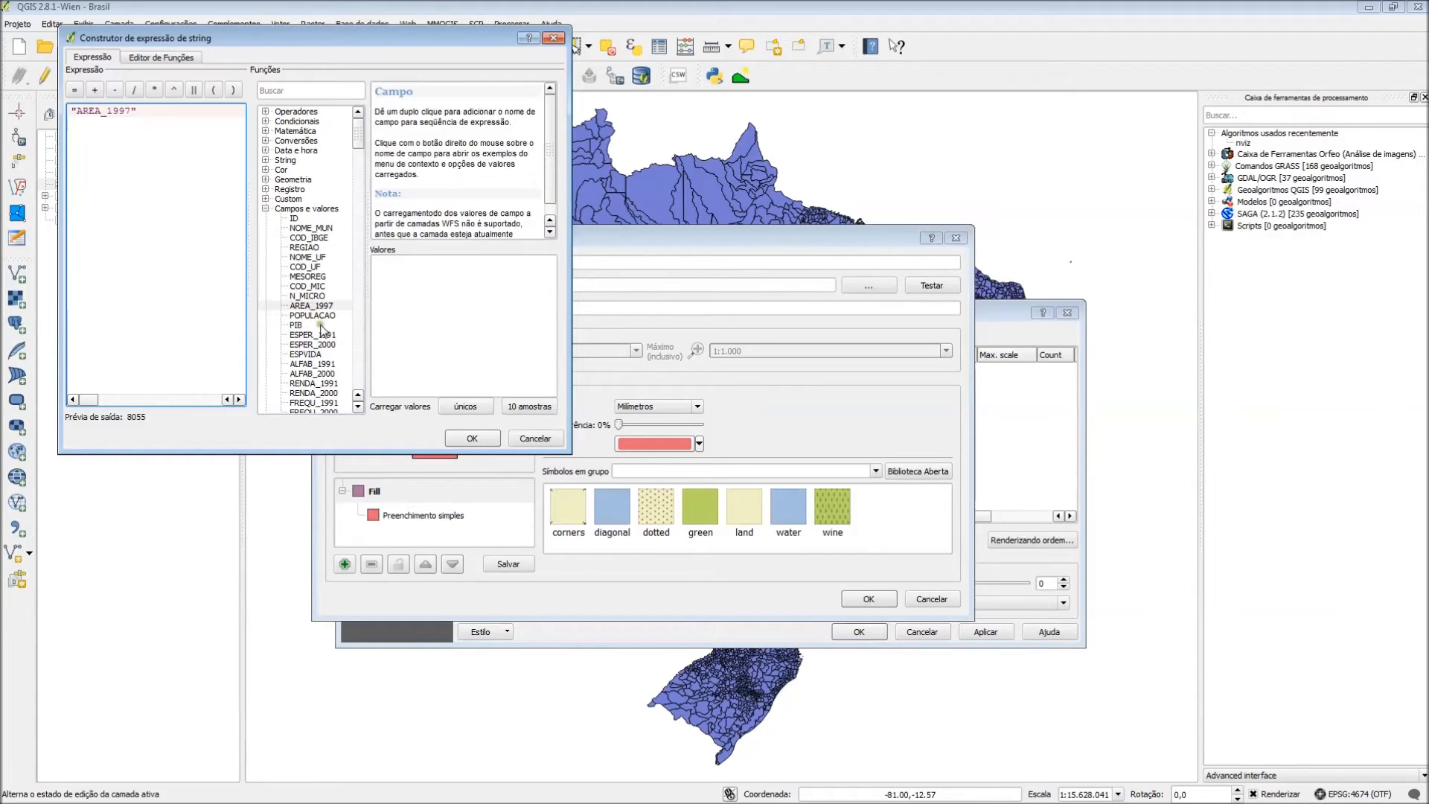
text(> 10000)
click(472, 438)
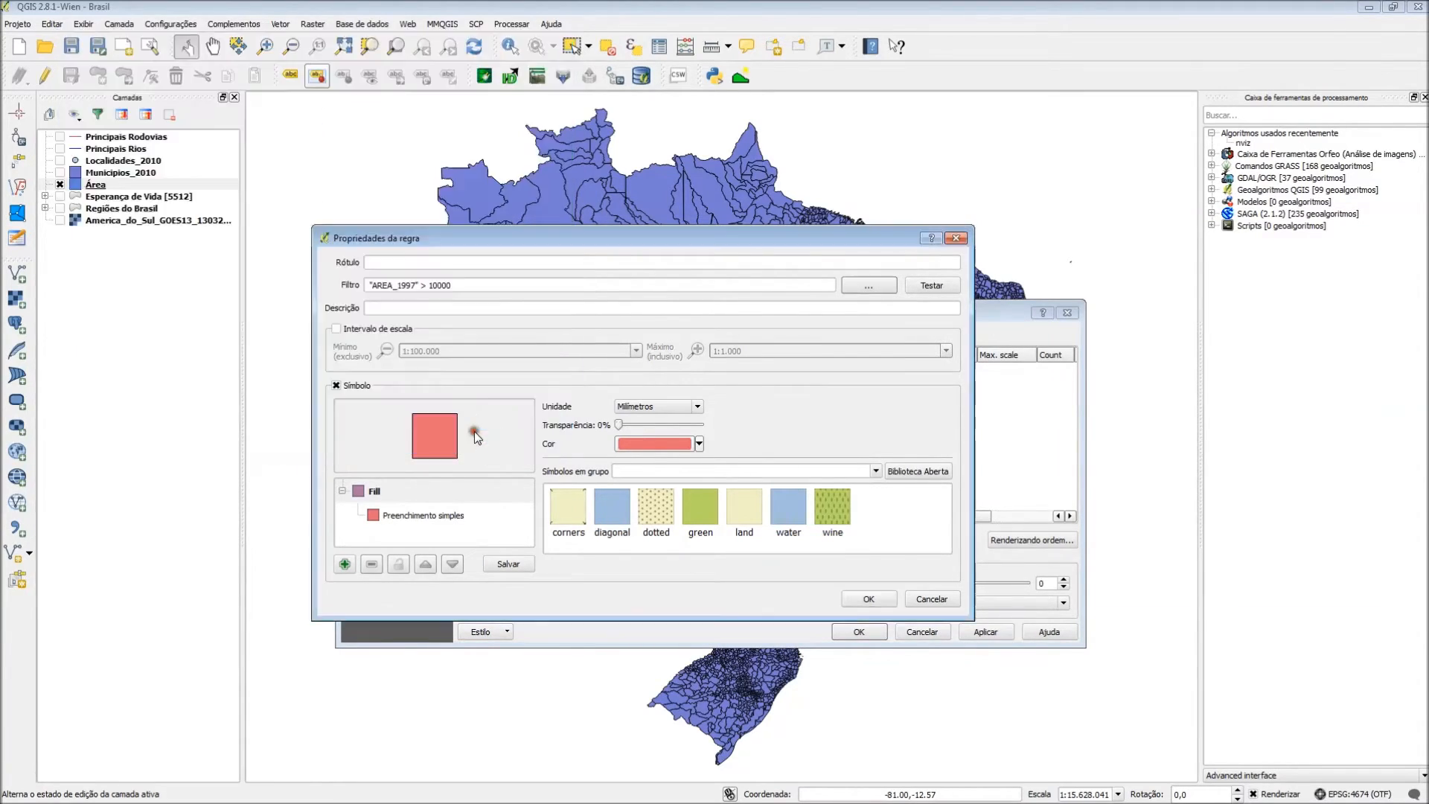
Label the third rule Grande and describe it as "Municípios com área grande".
click(431, 262)
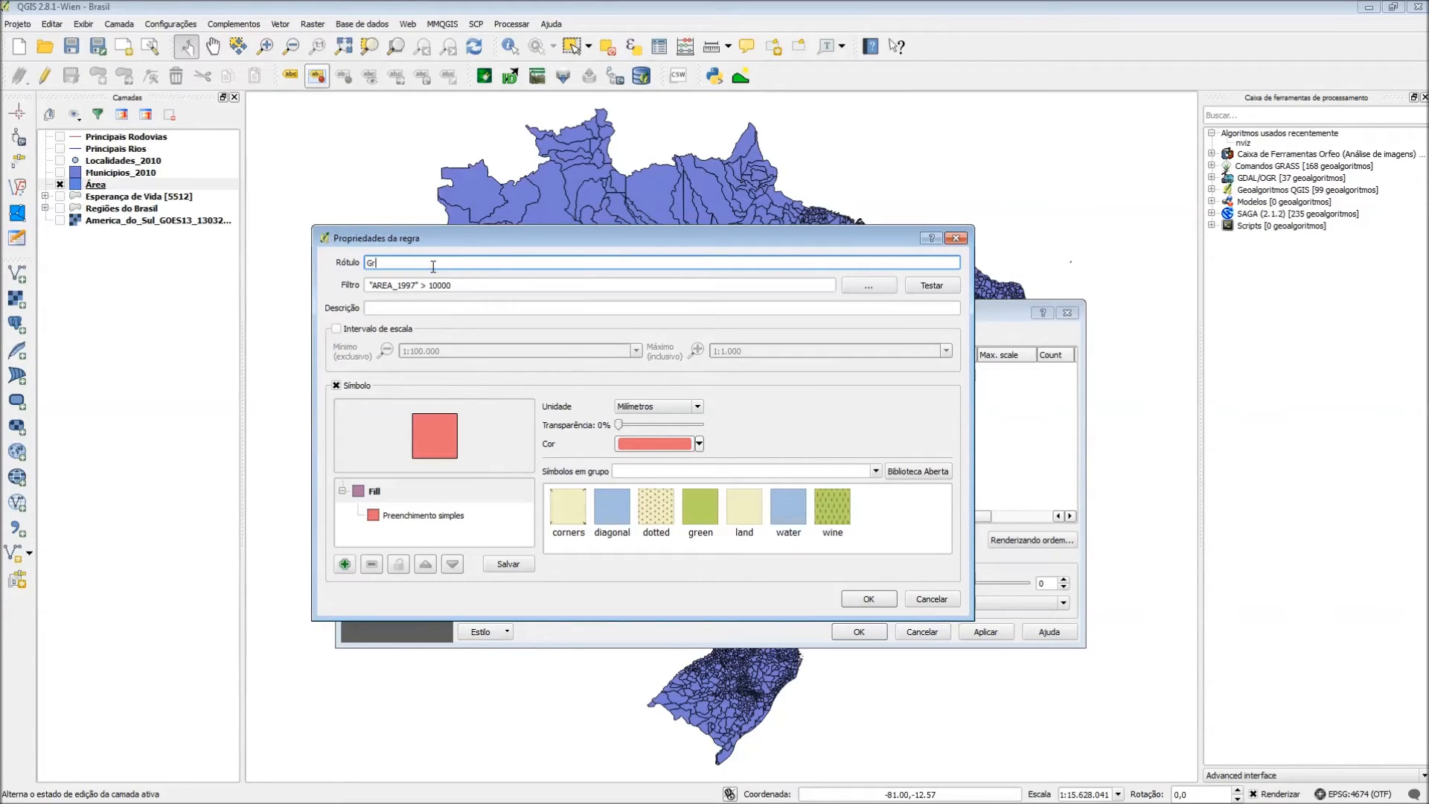
click(495, 311)
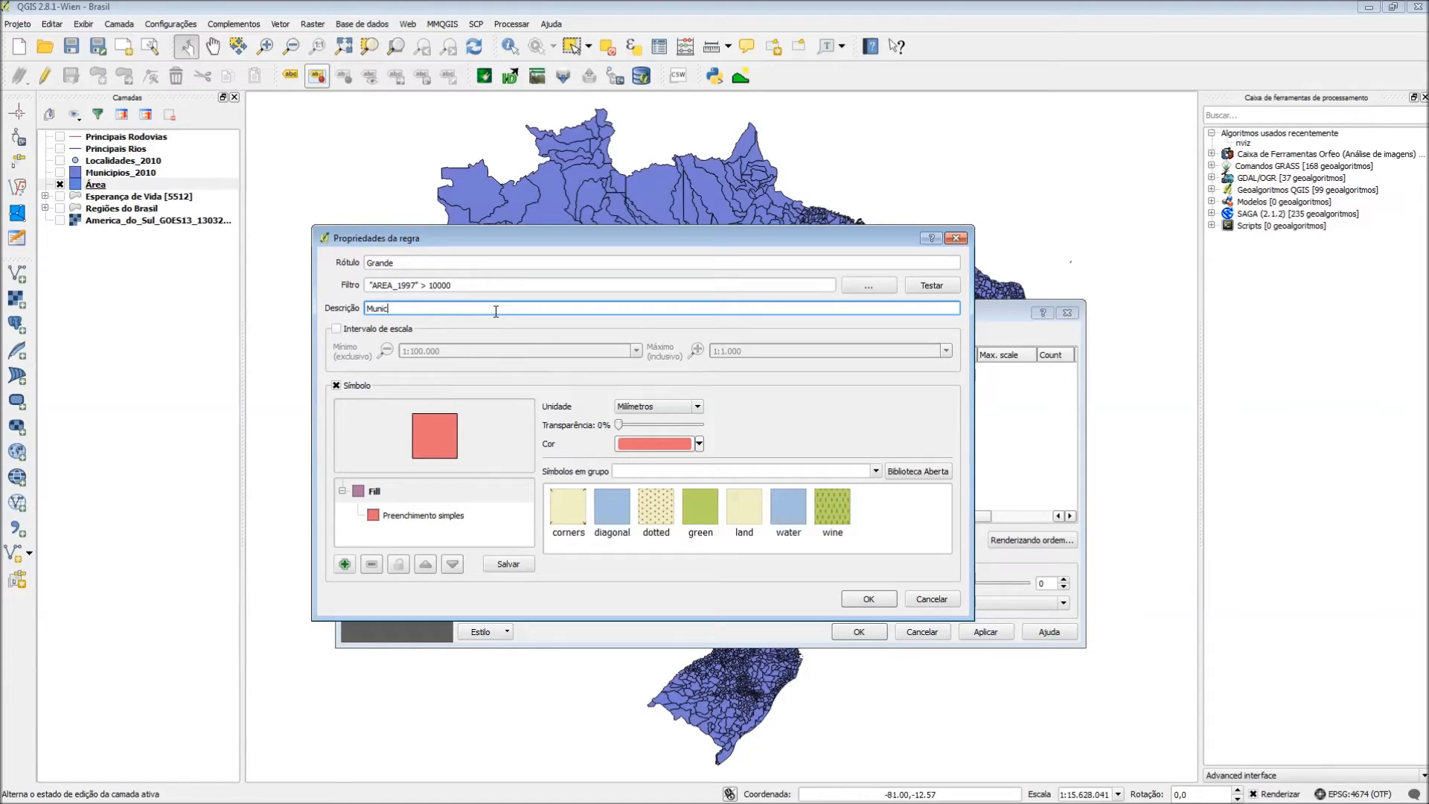
text(Municipios com área grande)
Set the simple fill colour of the Grande rule to the standard bright red and accept the rule.
click(408, 525)
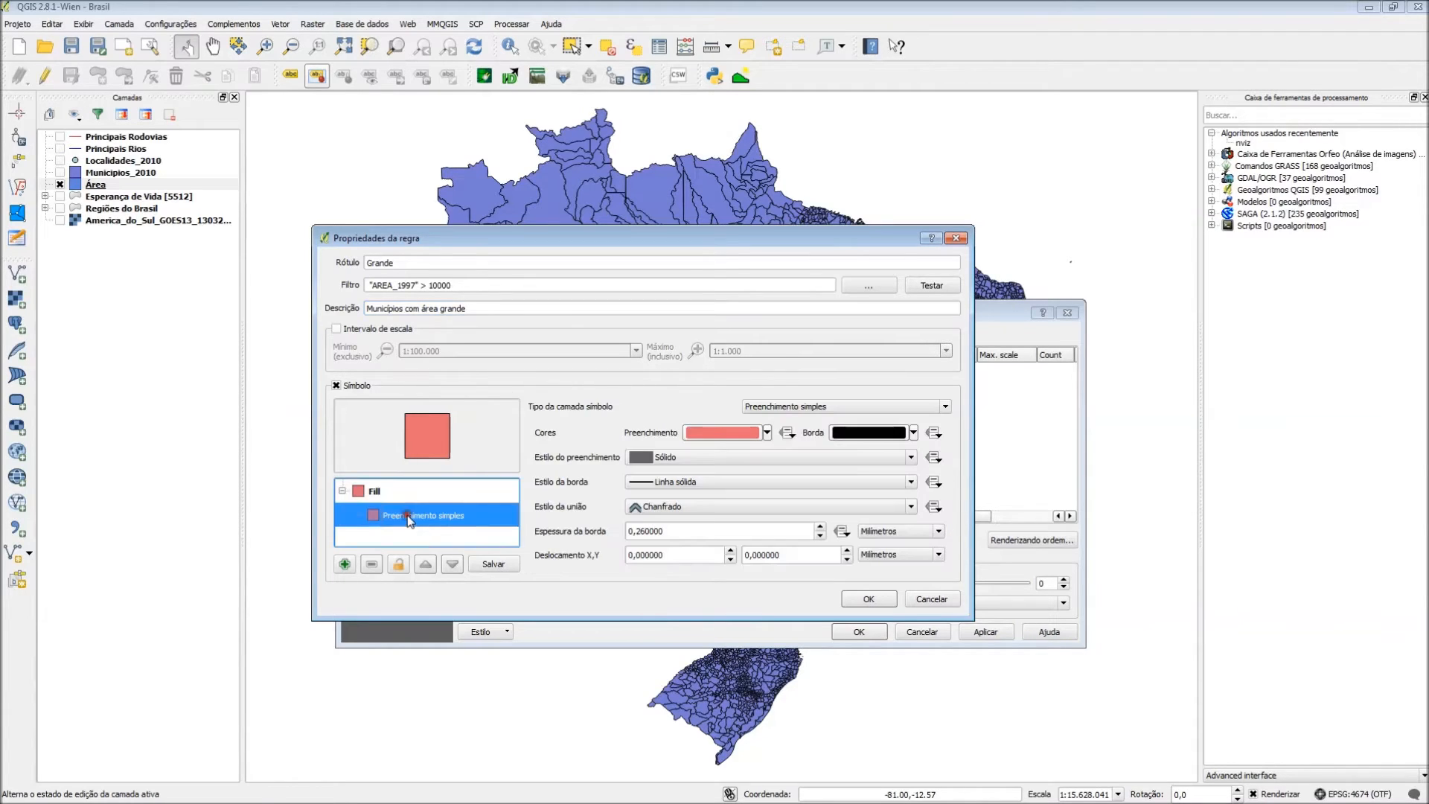
click(764, 433)
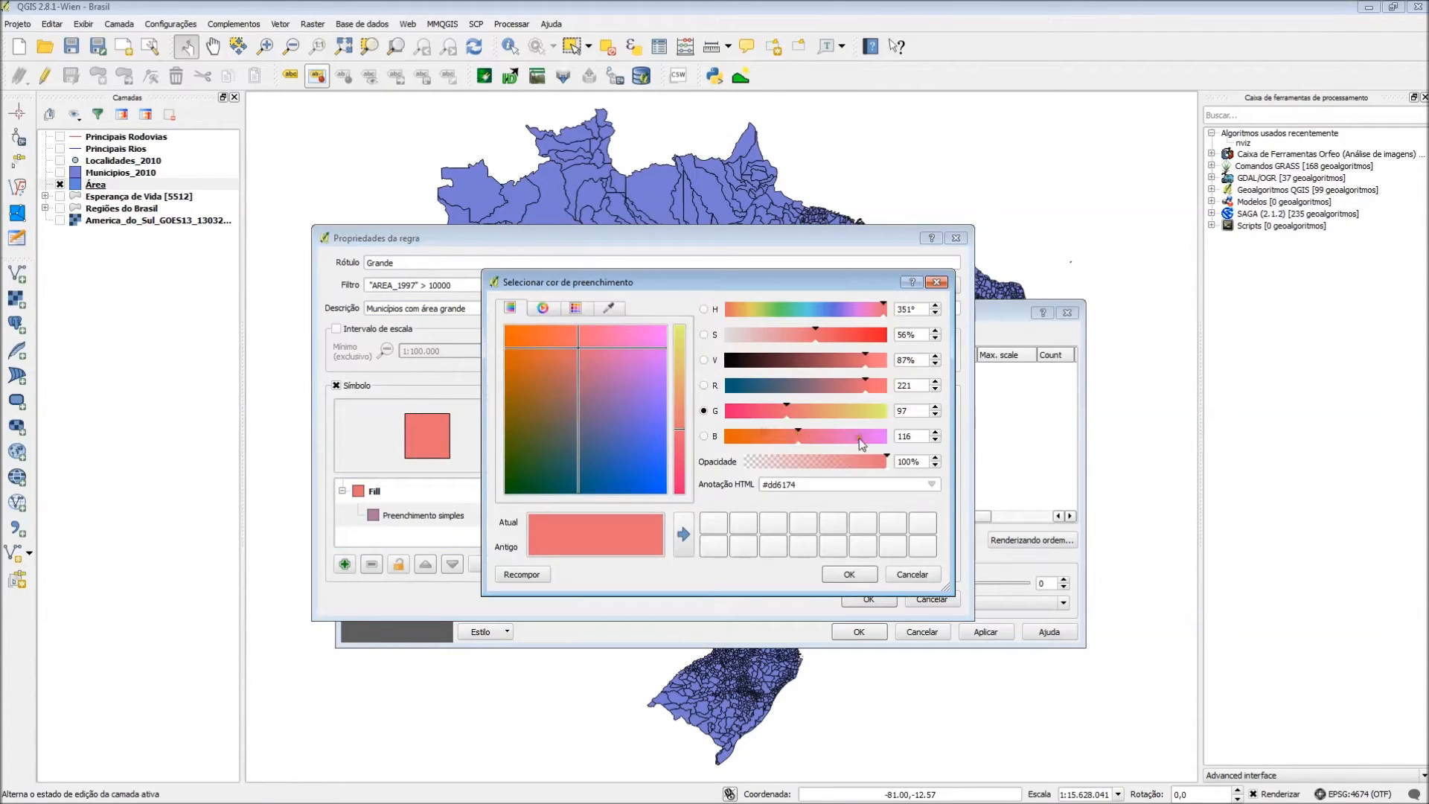
click(917, 577)
click(767, 432)
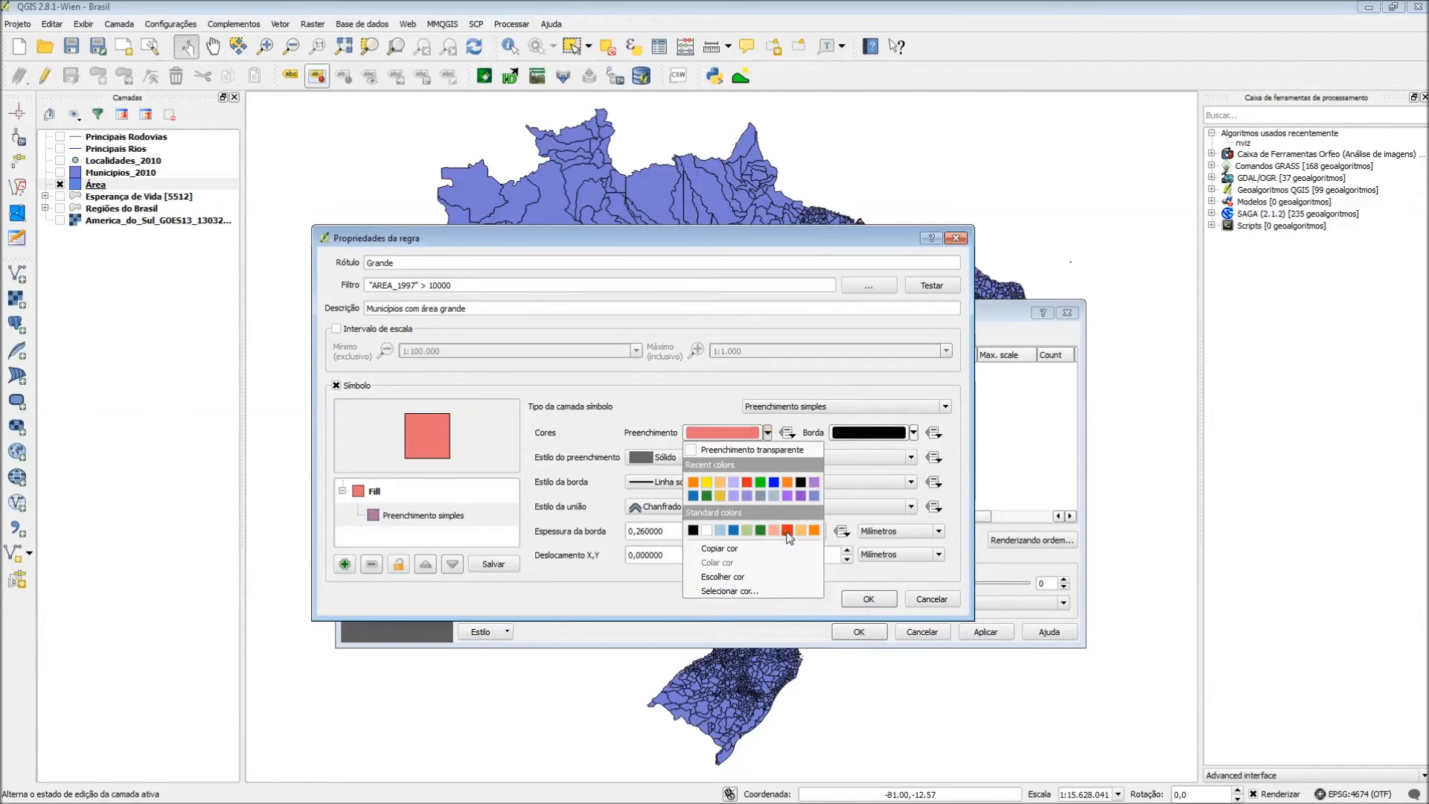
click(787, 530)
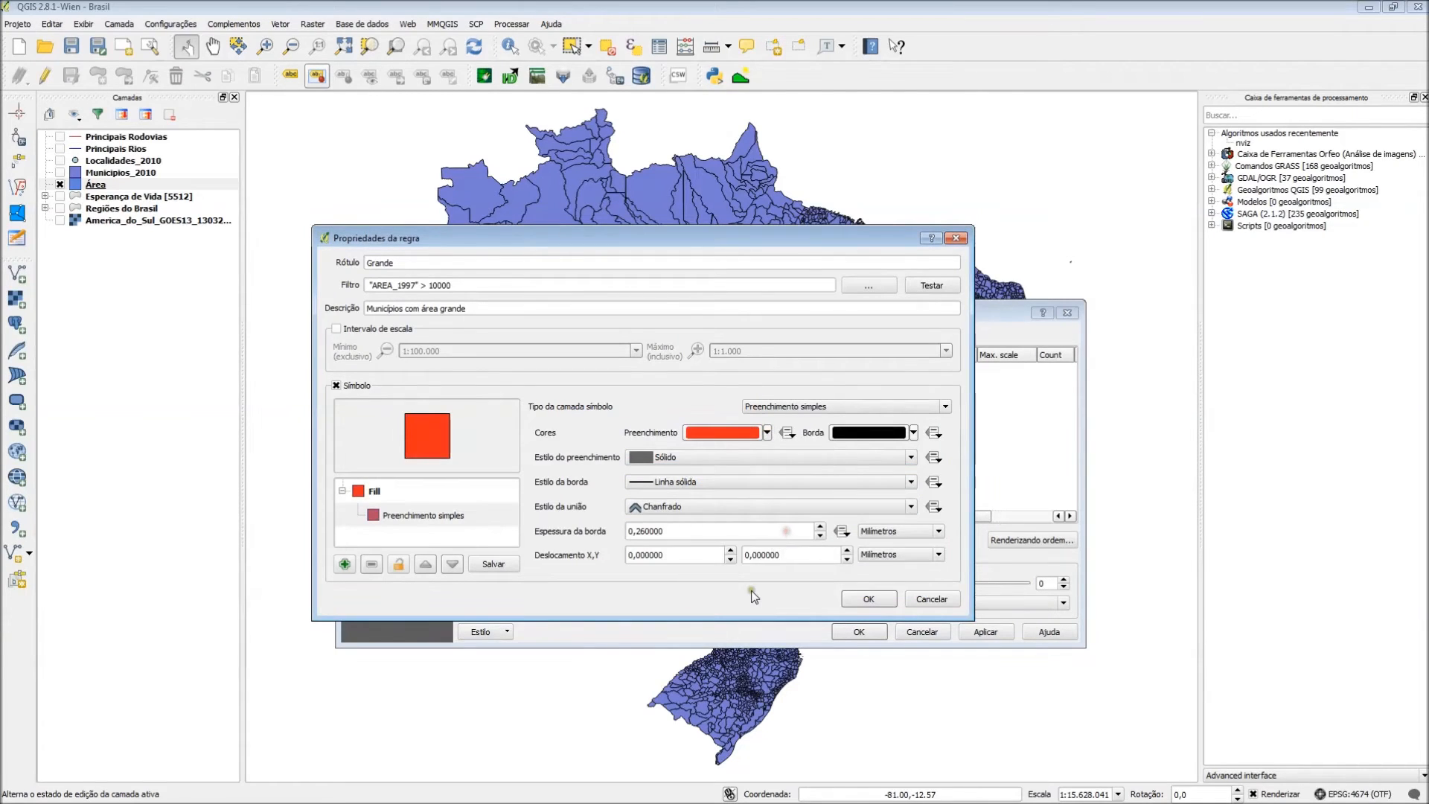
click(867, 599)
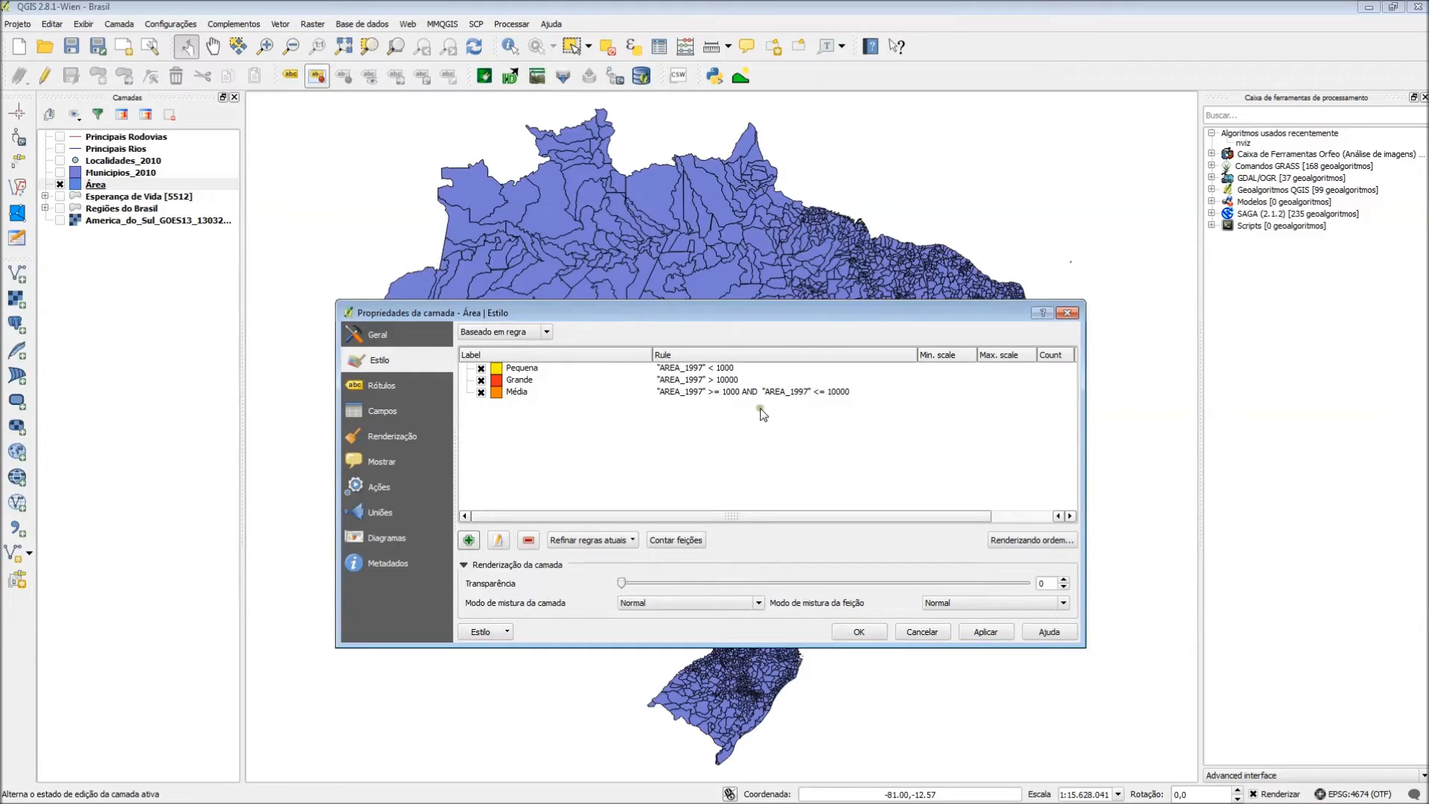
Reorder the rules as Pequena, Média, Grande and apply the rule-based style to the Área layer.
drag(517, 385, 515, 404)
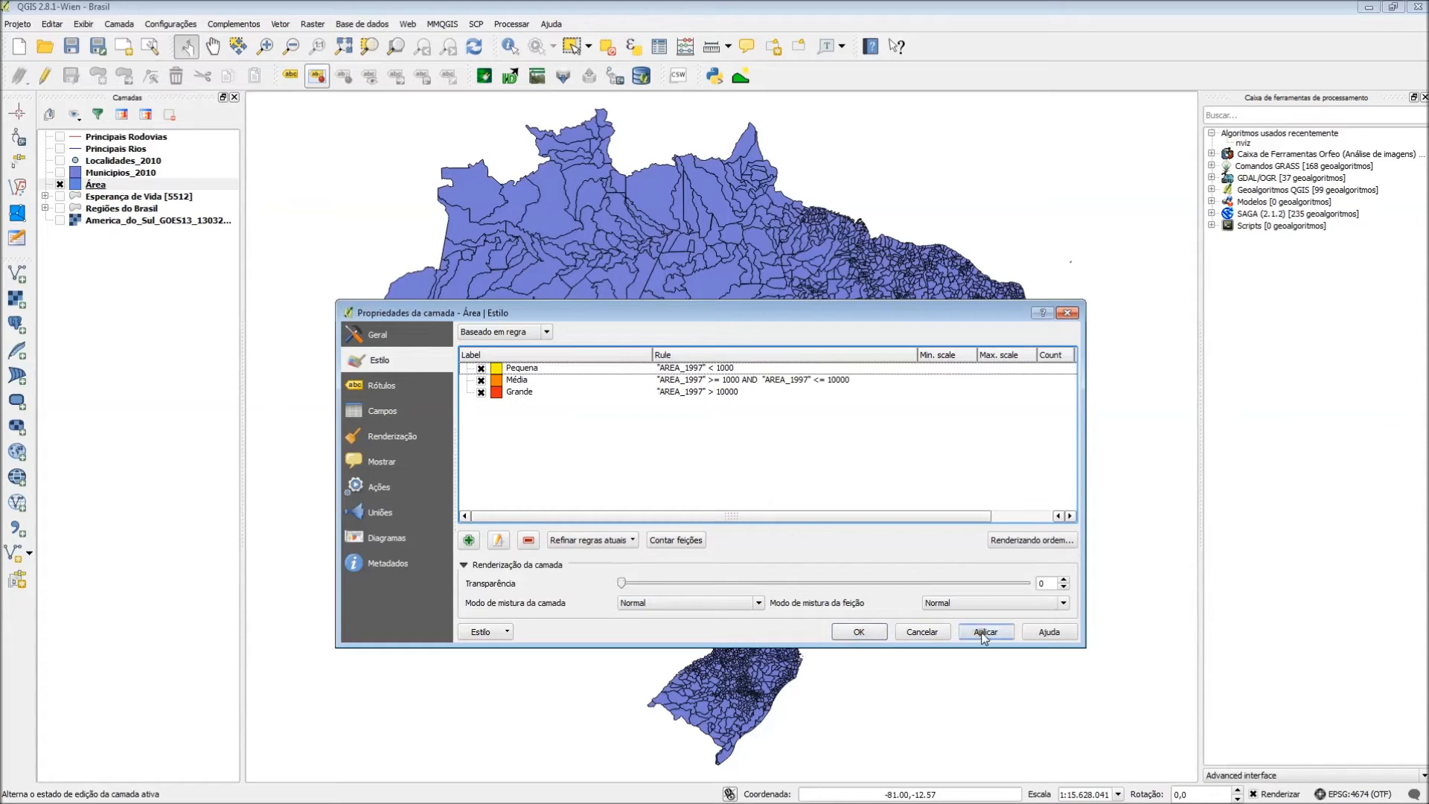
click(859, 632)
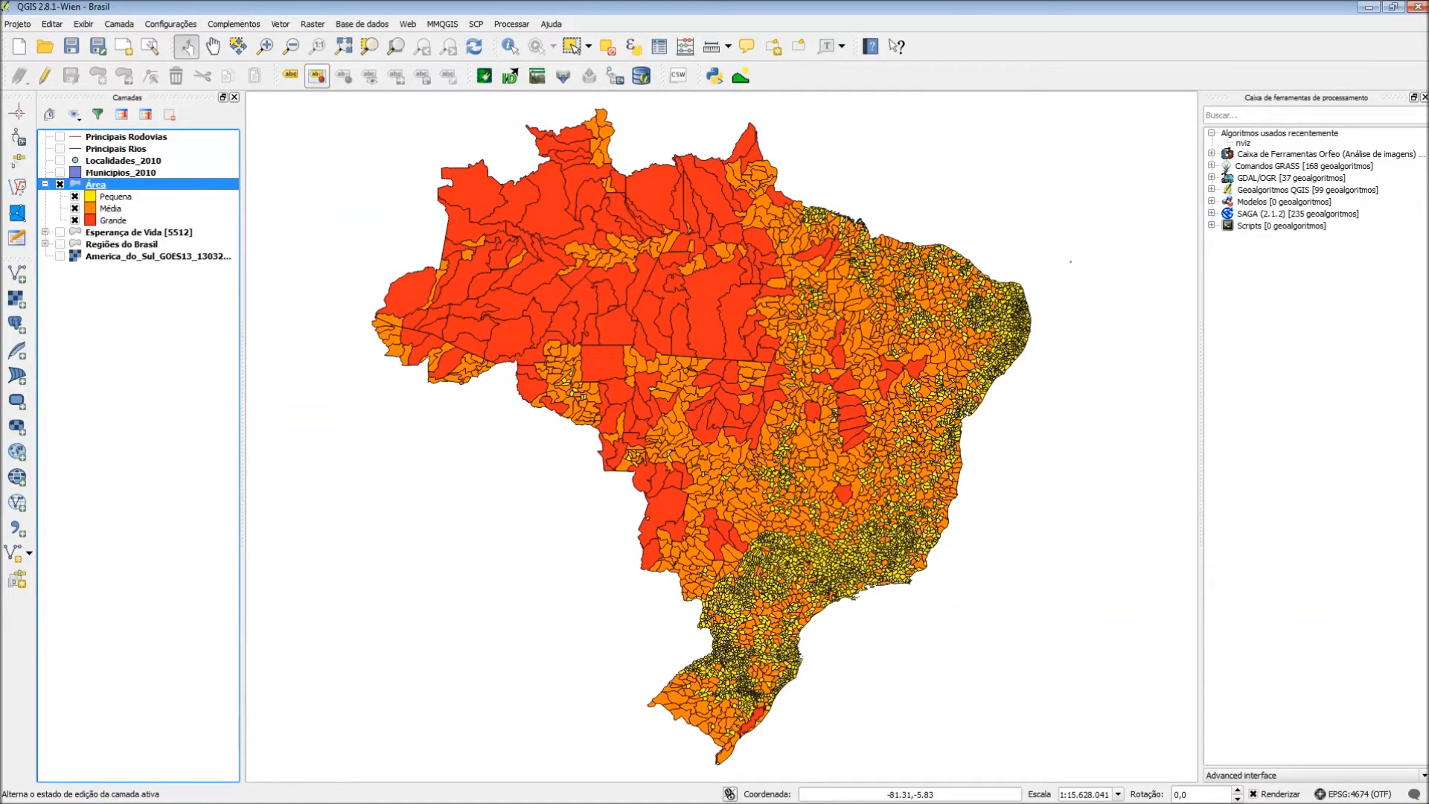
Reopen the Área layer's style properties, view the options for loading and saving a style, and close them without changes.
click(180, 182)
double_click(180, 184)
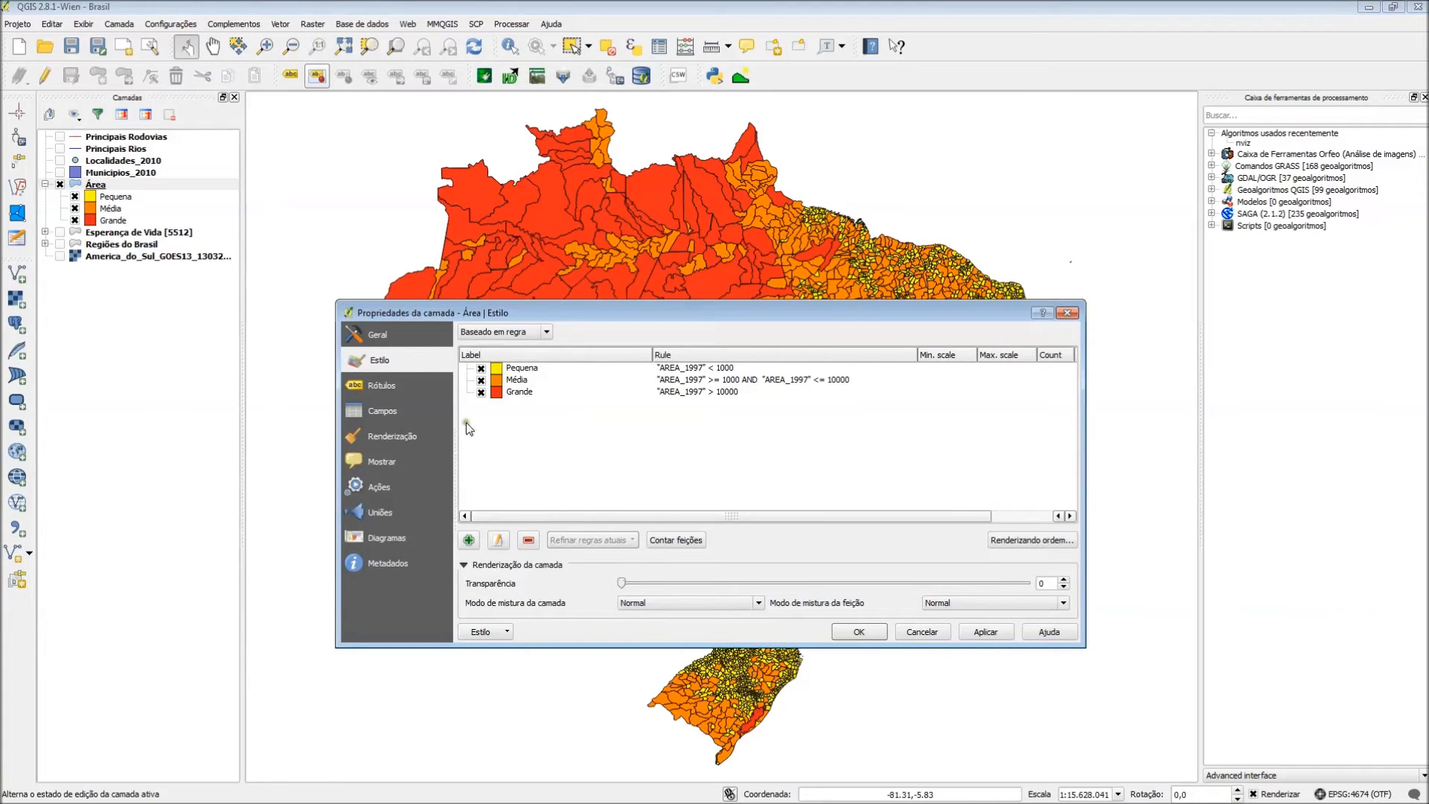
click(506, 632)
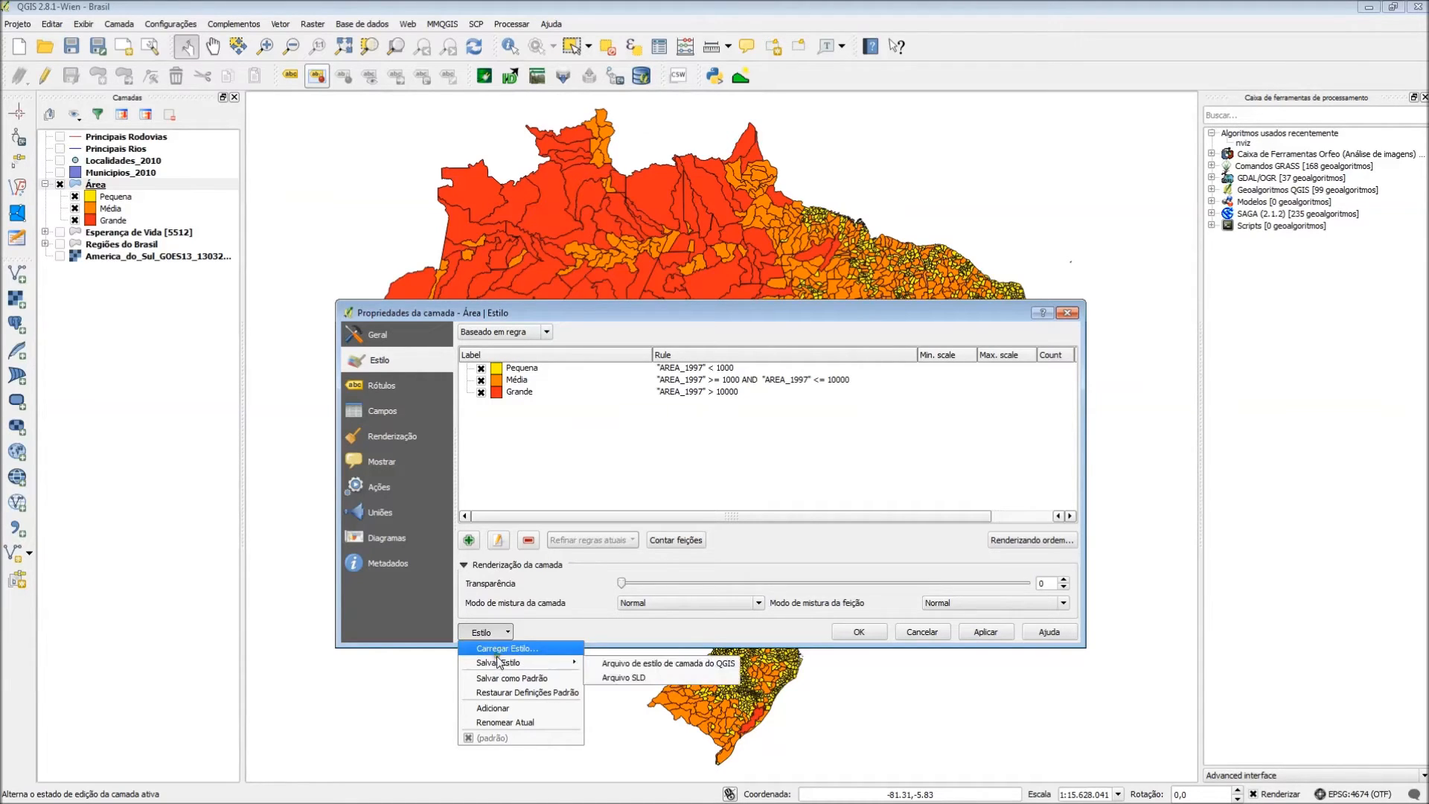
mouse_move(504, 660)
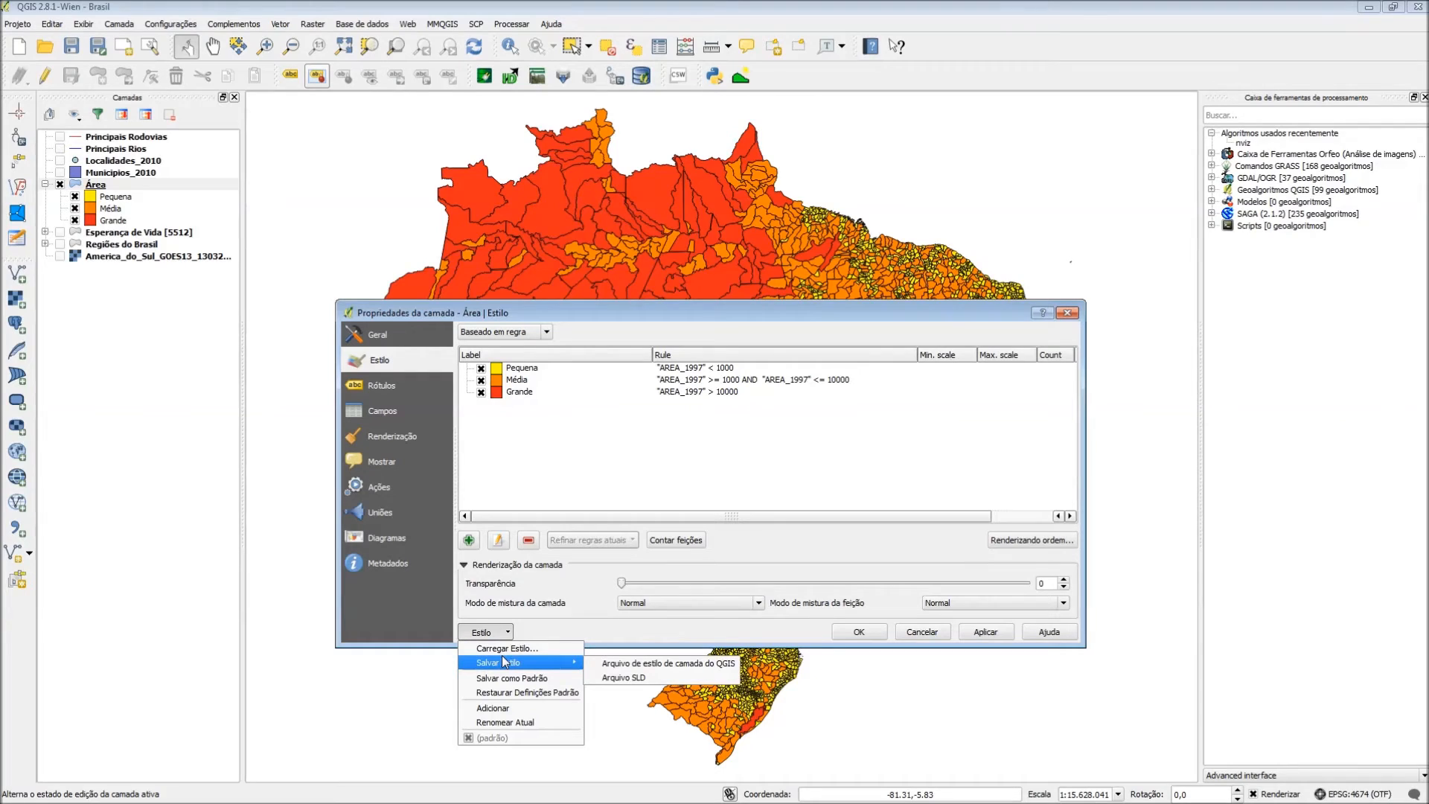
click(920, 631)
click(920, 631)
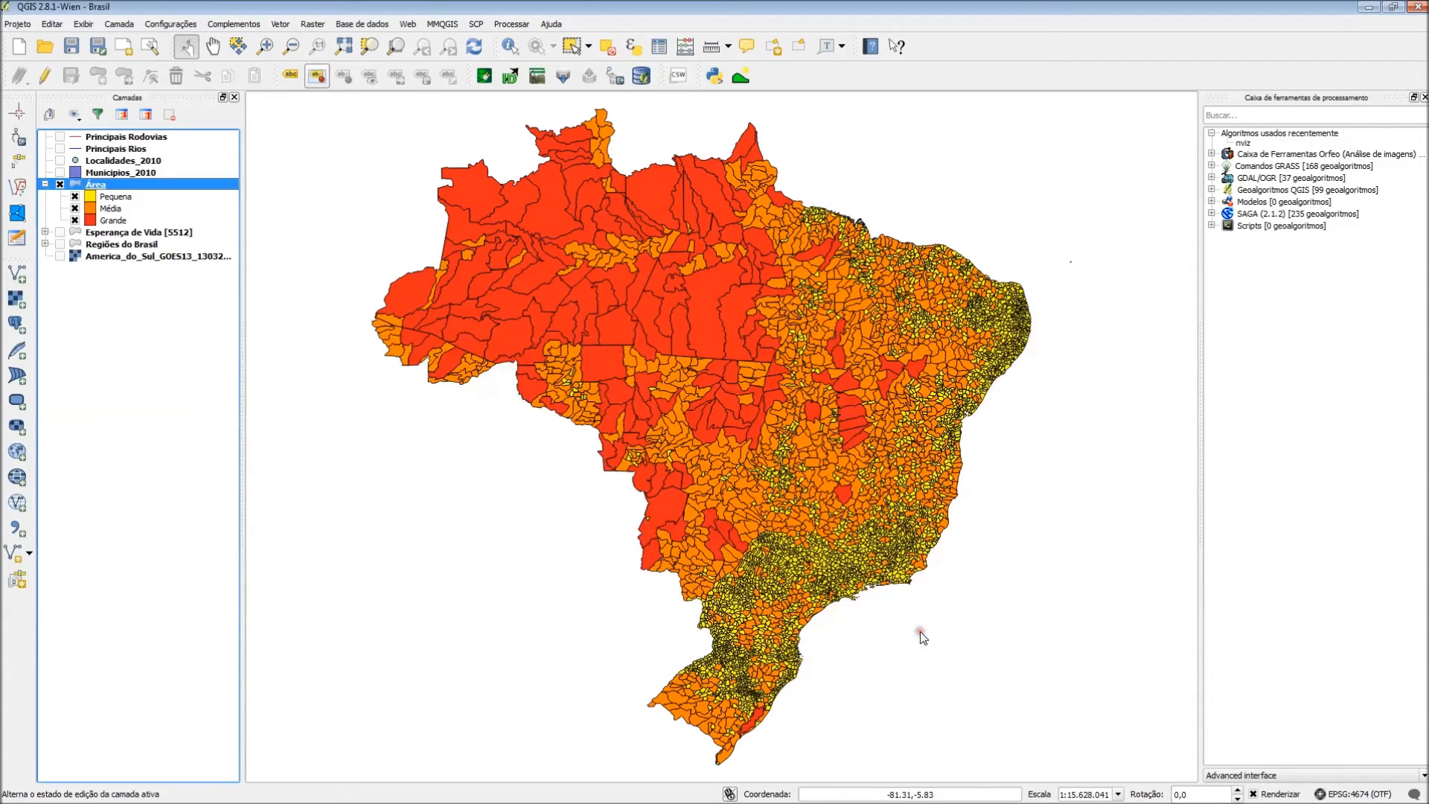
Switch to the "Mapas Temáticos no QGIS" PDF in Adobe Reader and review its sections from the style overview through the rule-based map.
key(alt+Tab)
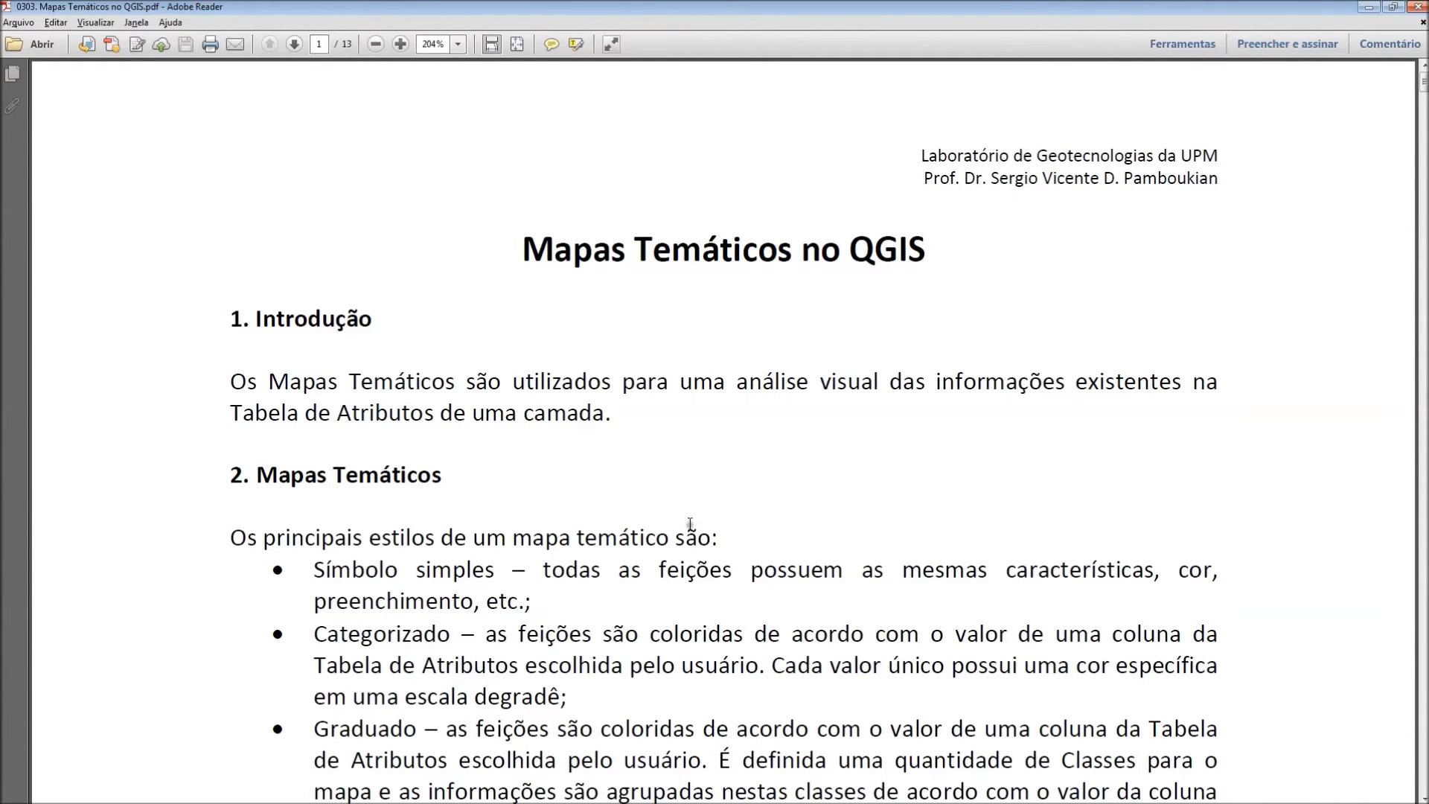
scroll(721, 528, down, 3)
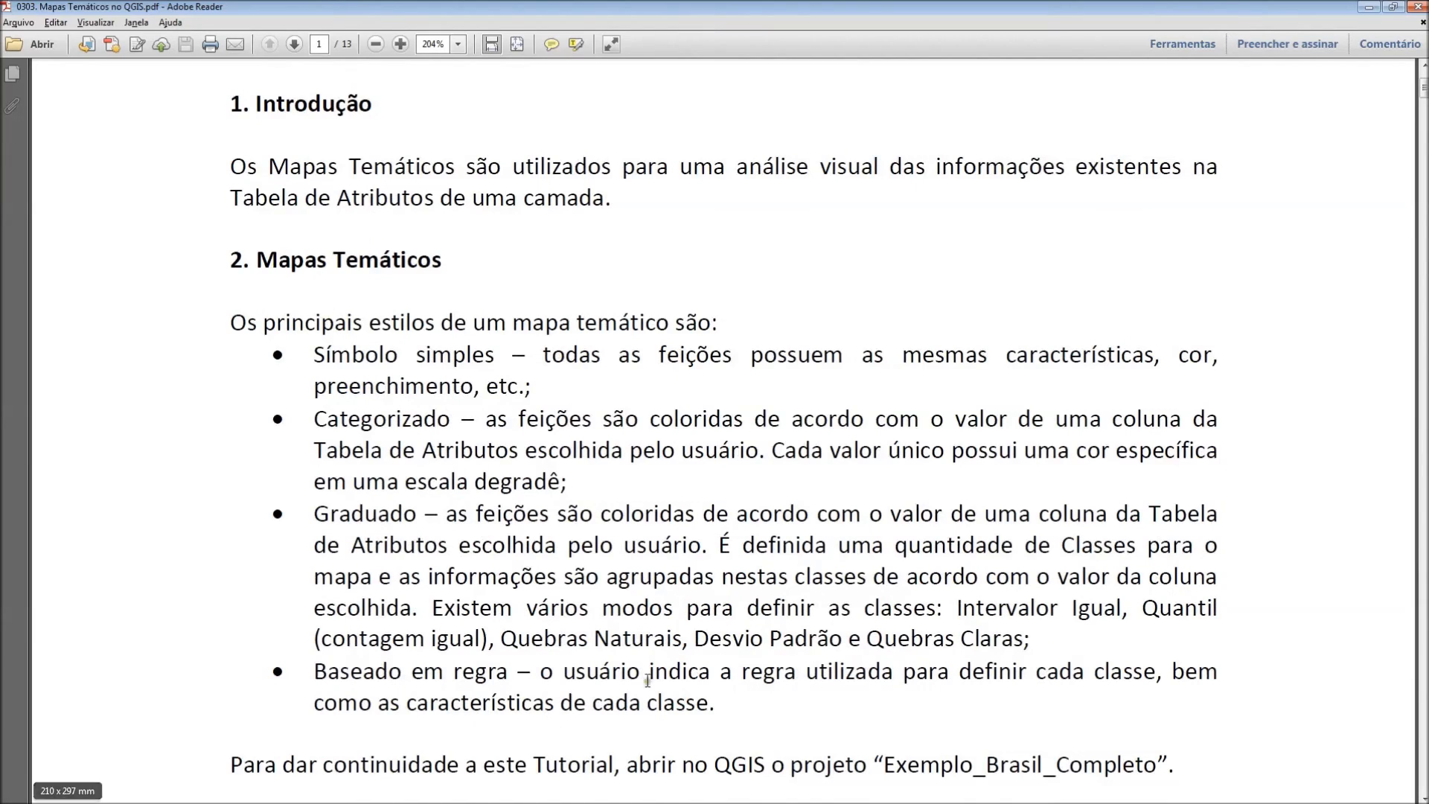
scroll(438, 431, down, 2)
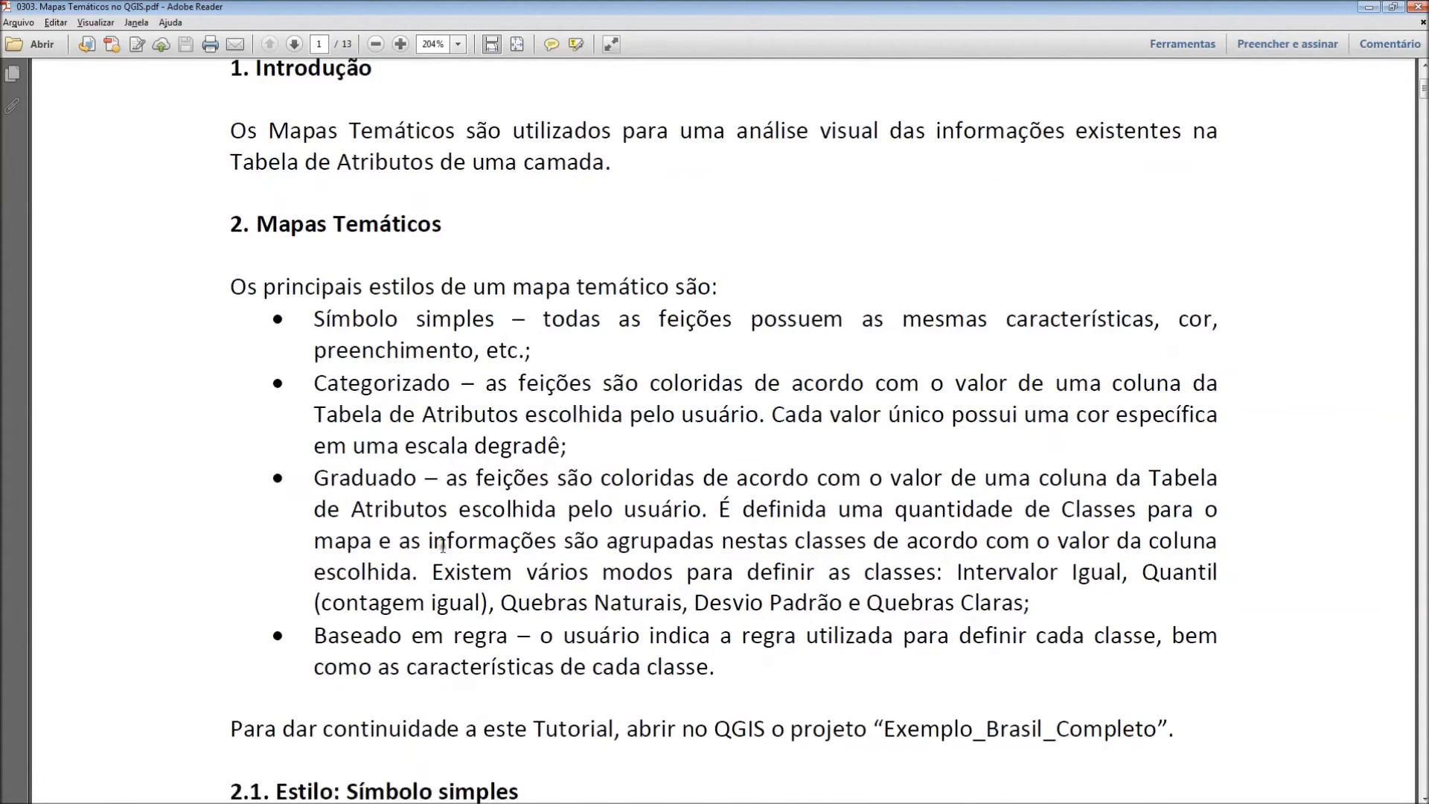
scroll(683, 356, down, 2)
scroll(644, 263, down, 8)
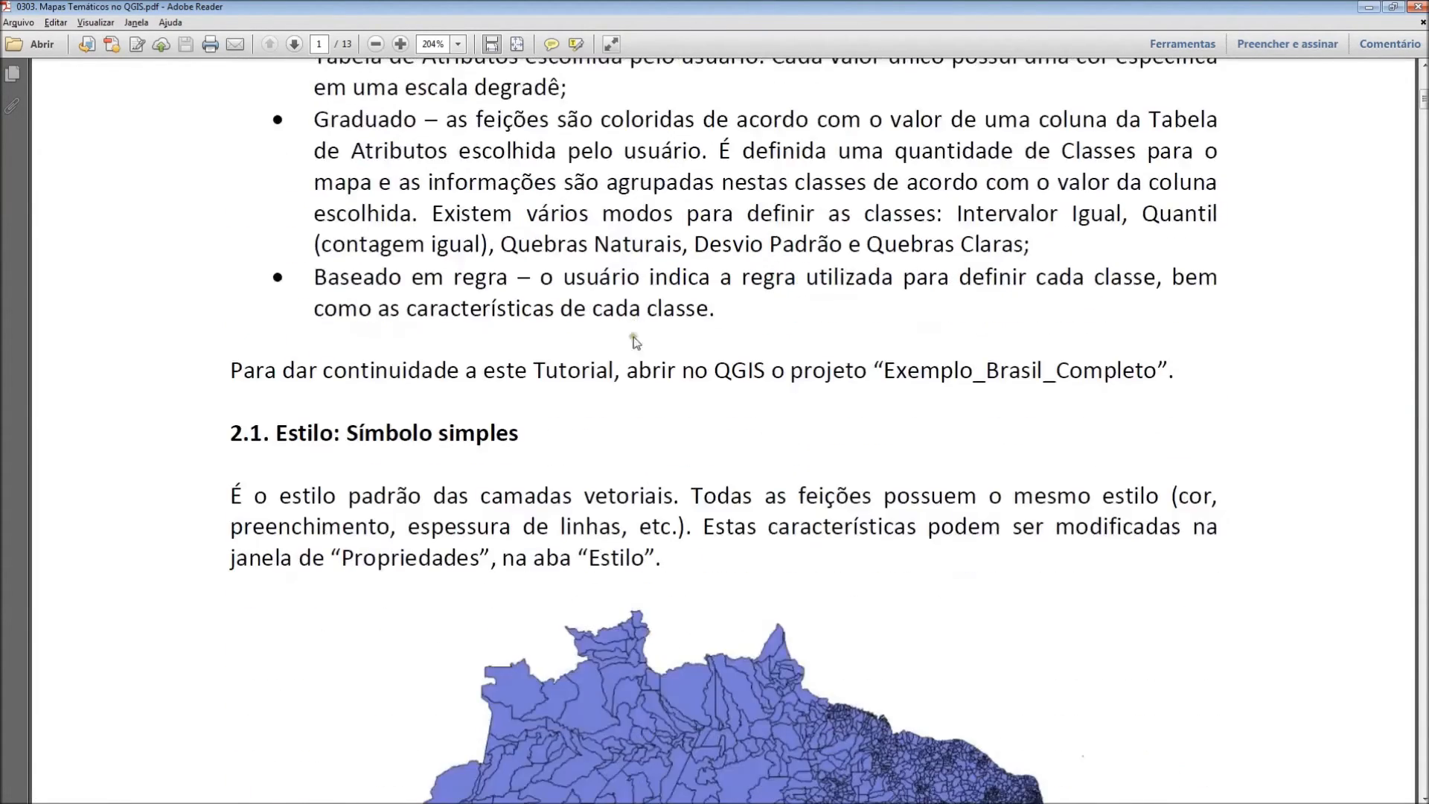
scroll(798, 392, down, 17)
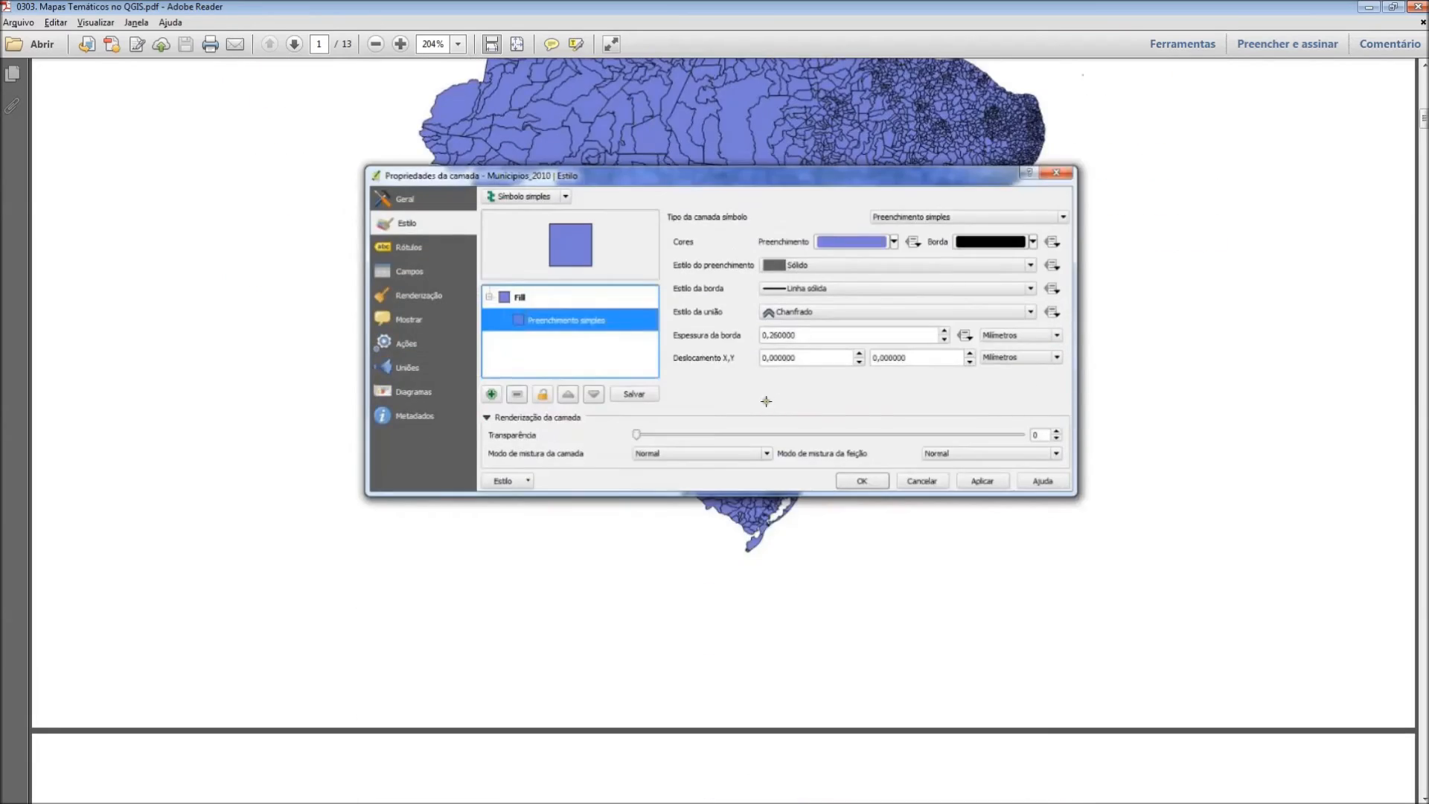
scroll(752, 472, down, 20)
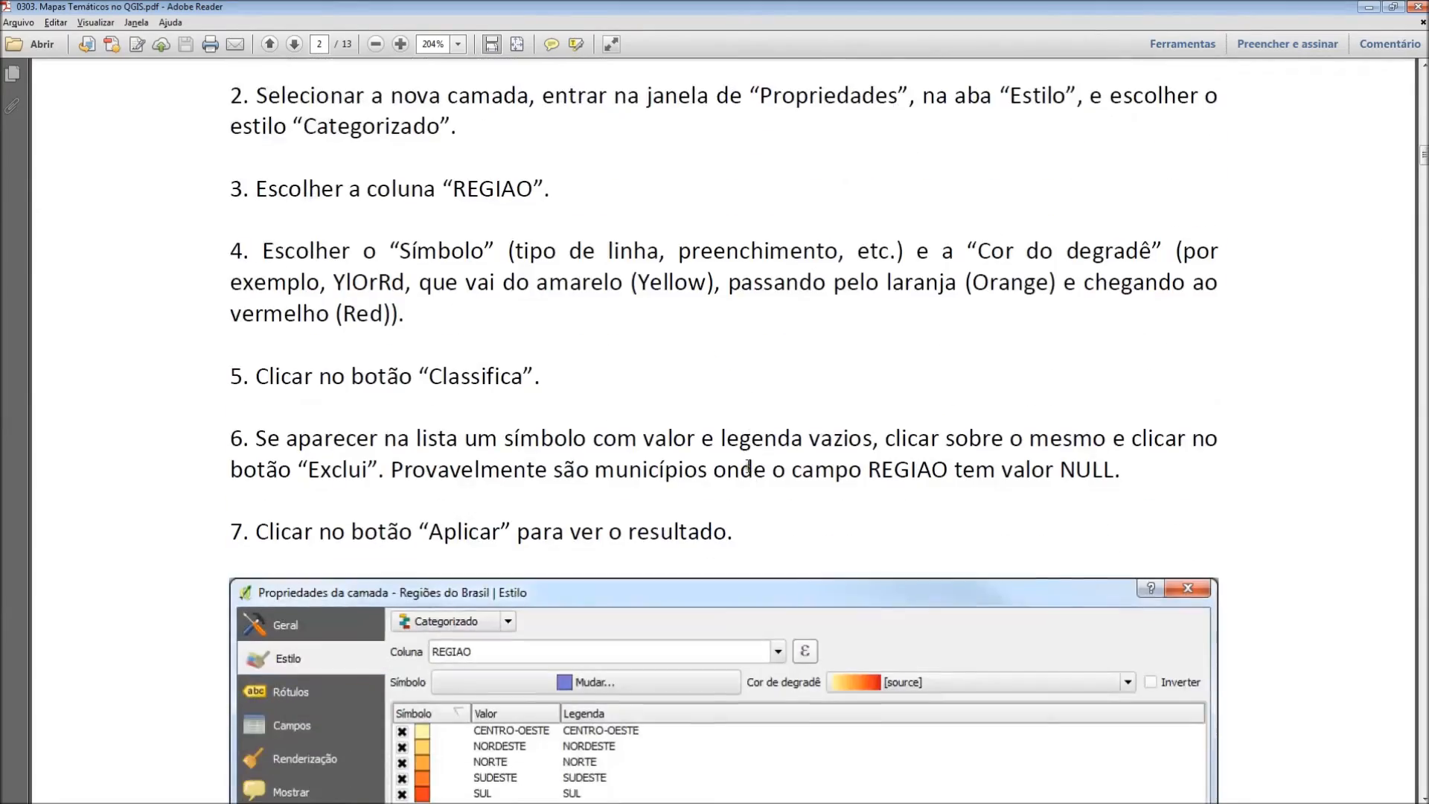
scroll(741, 473, down, 12)
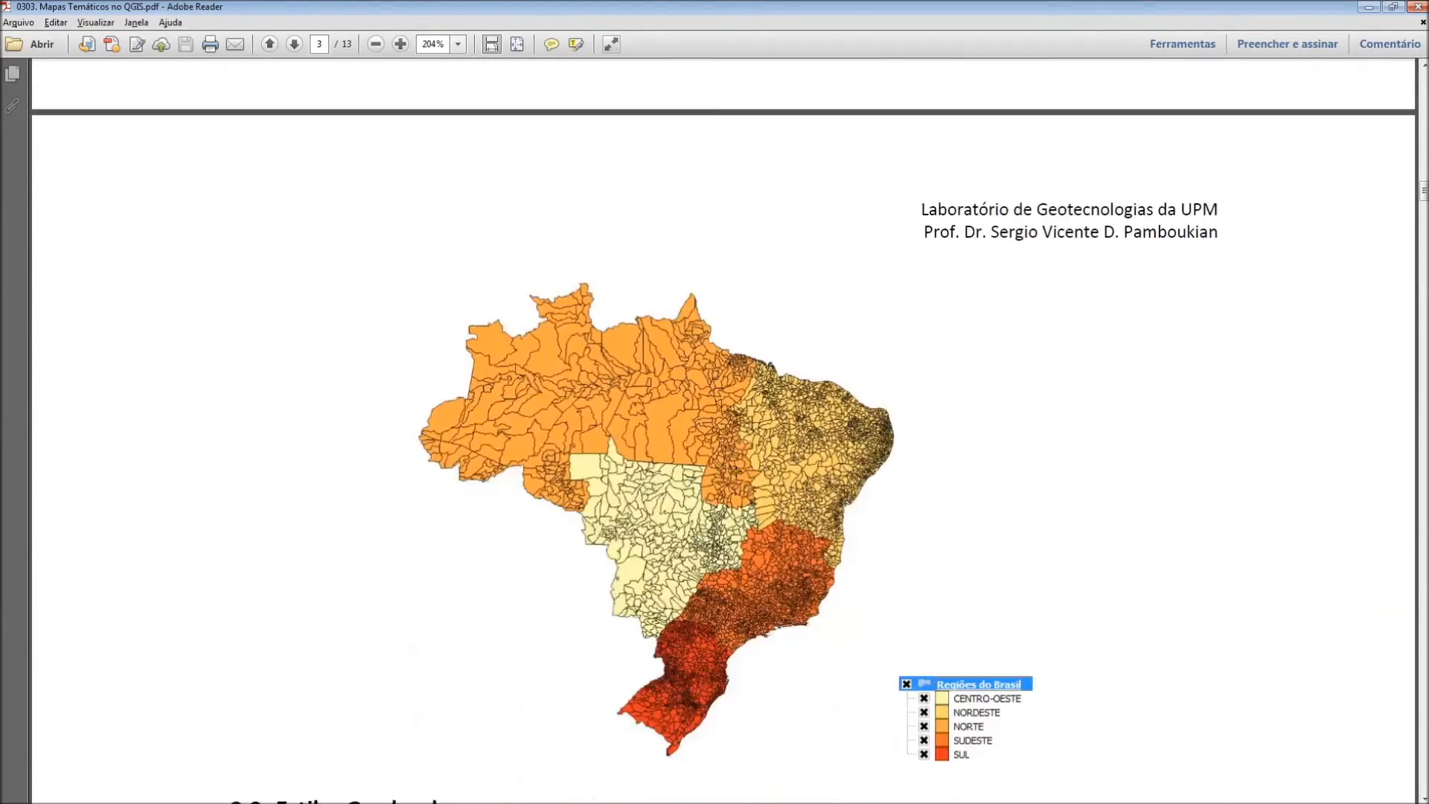
scroll(736, 480, down, 16)
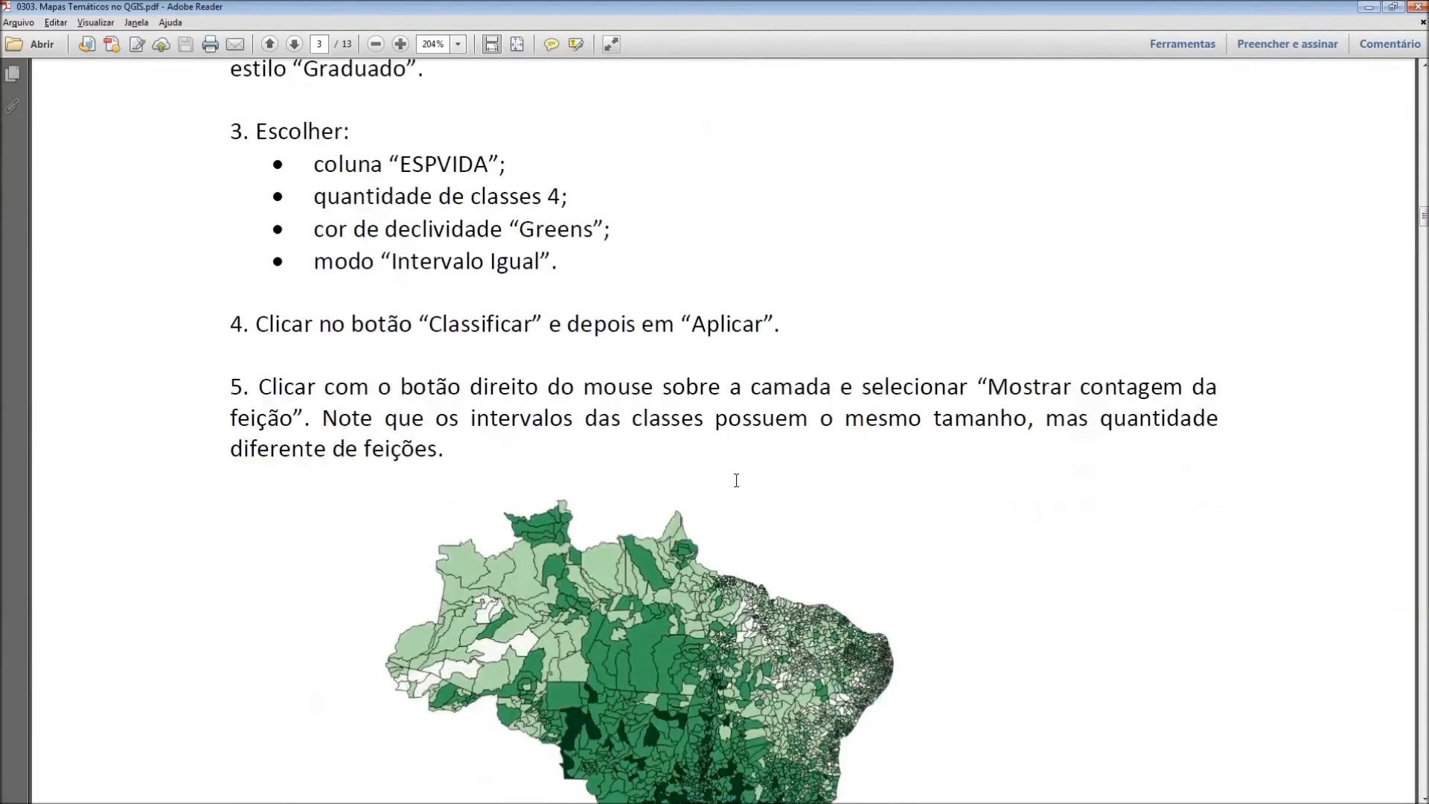
scroll(737, 487, down, 14)
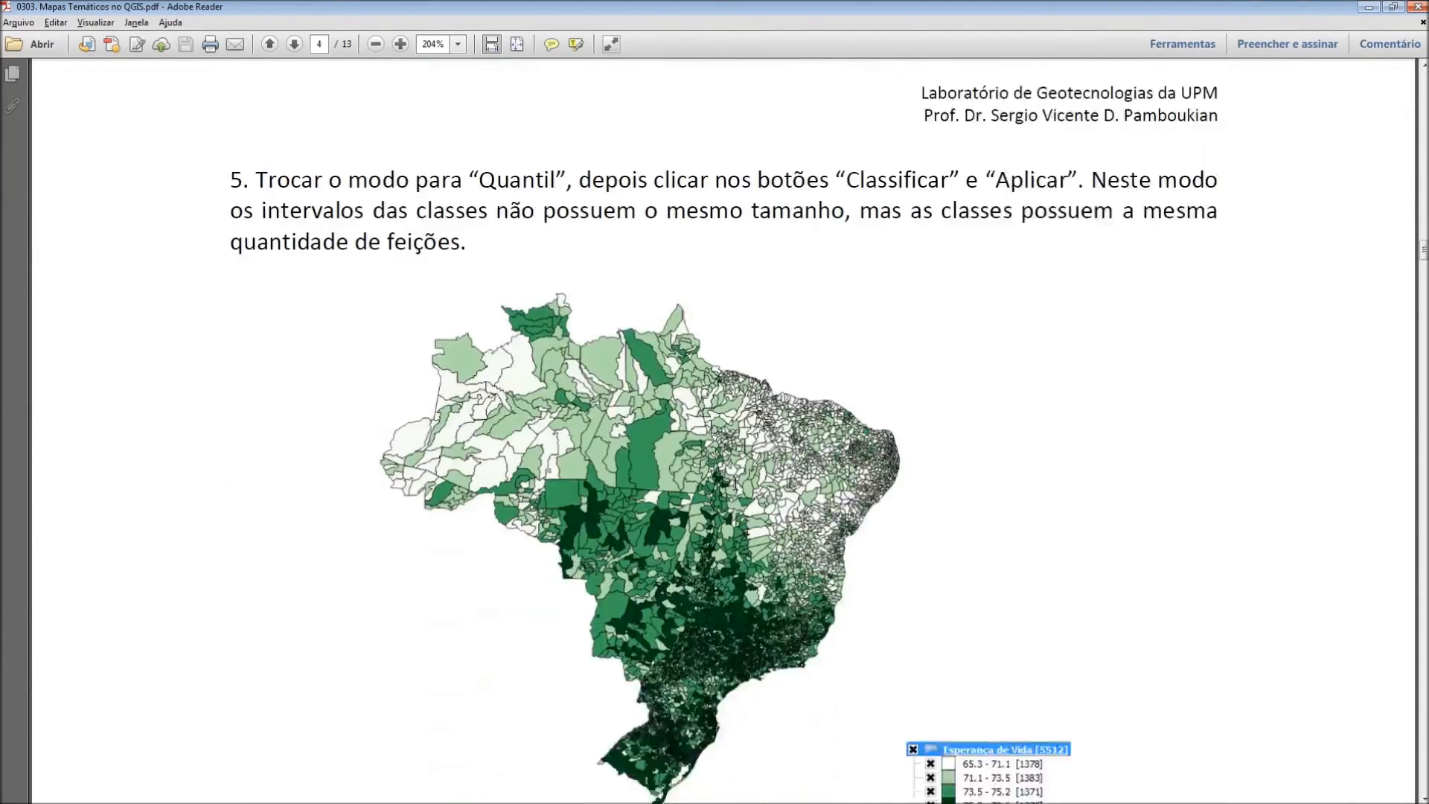
scroll(736, 483, down, 19)
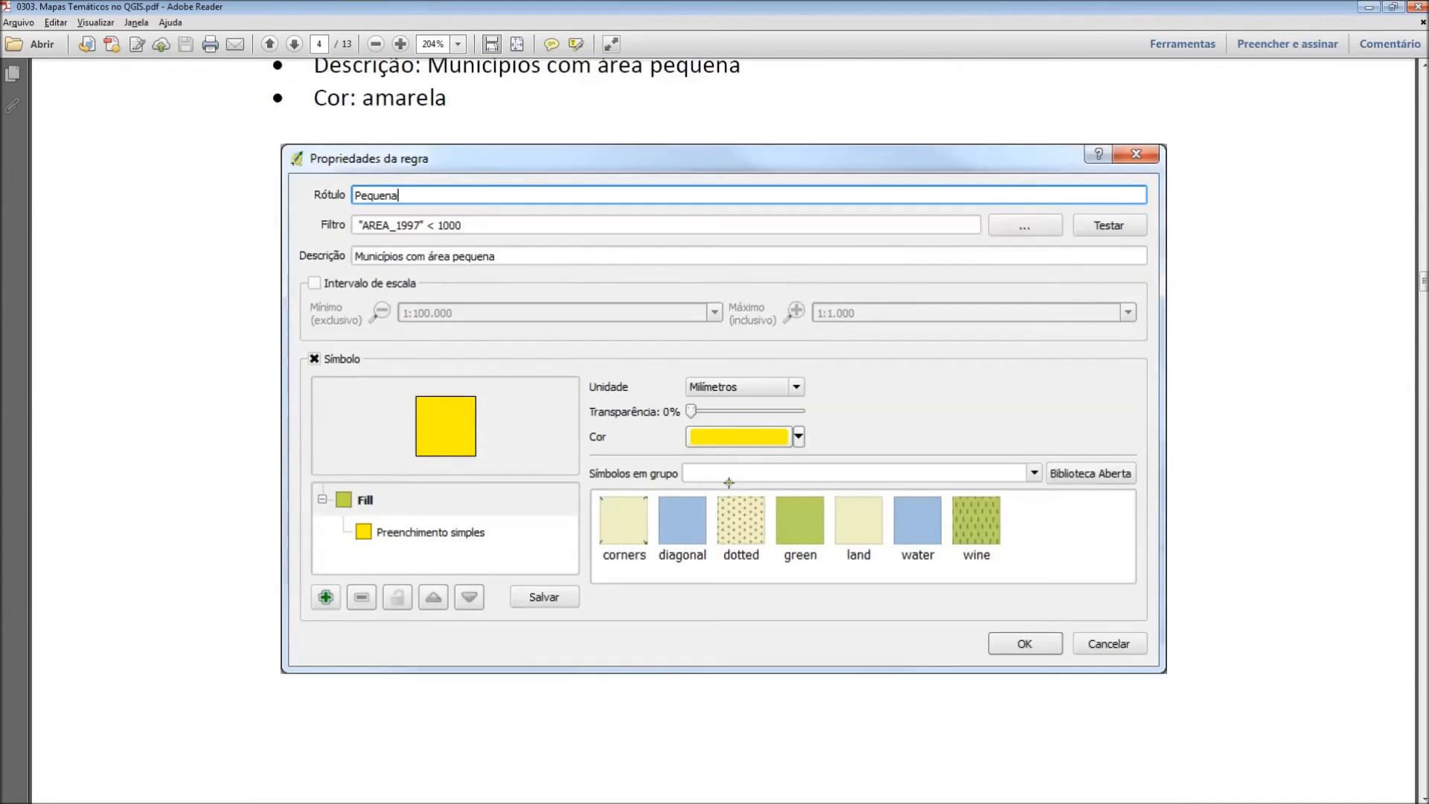
scroll(724, 479, down, 17)
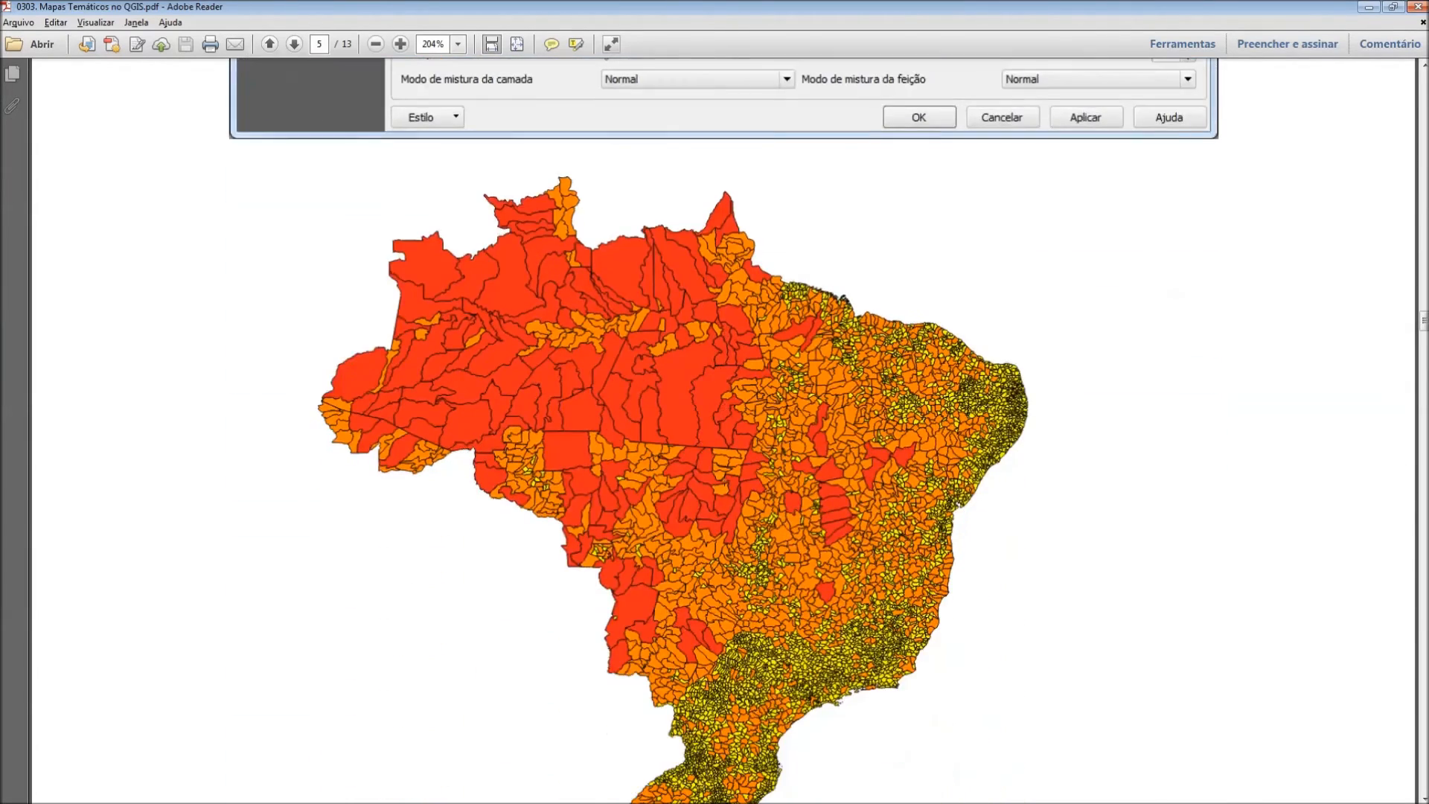
Read the thematic map tasks for the Municipios_2010 layer in "Exercício 1 – Projeto Brasil".
scroll(717, 474, down, 7)
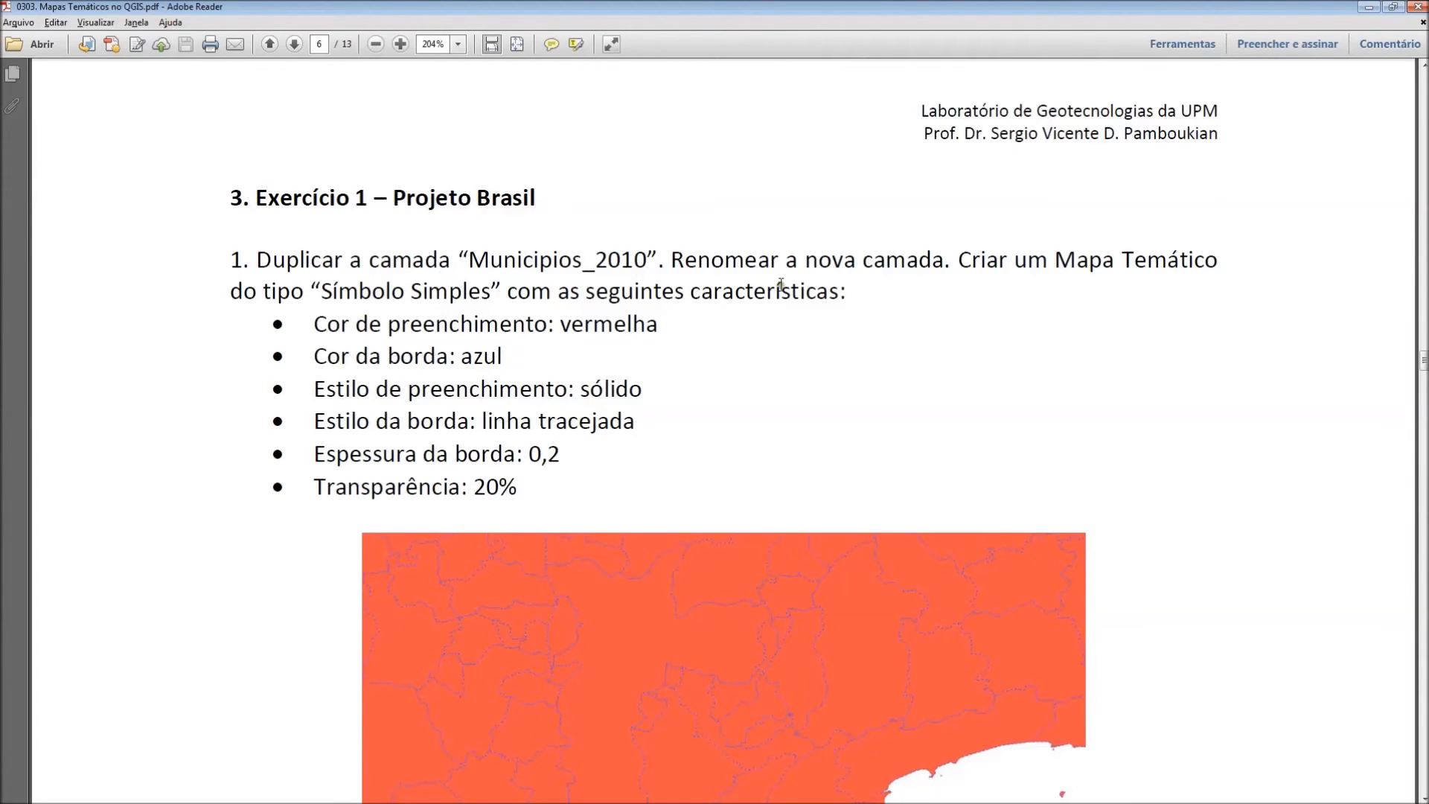
scroll(781, 287, down, 2)
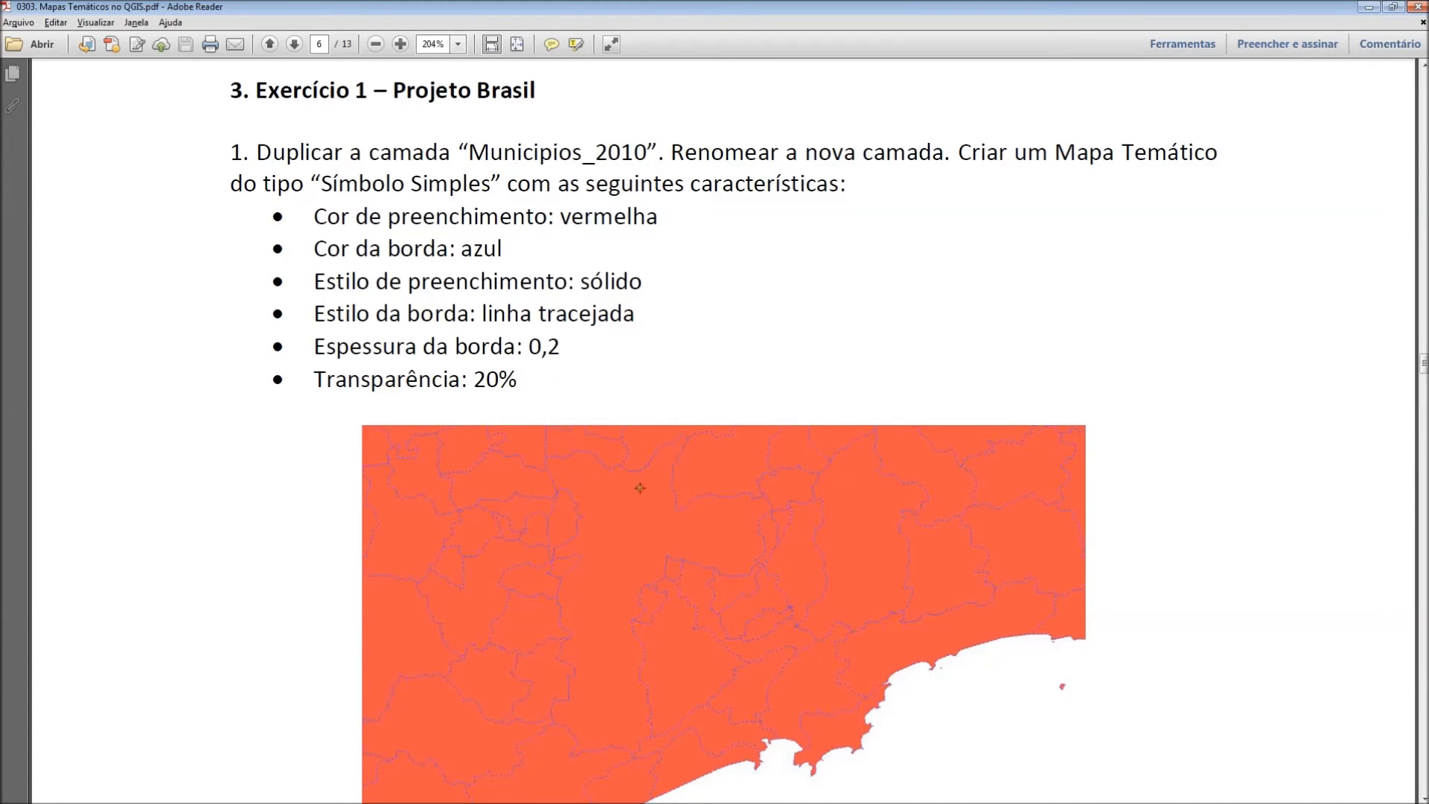
scroll(700, 548, down, 1)
scroll(699, 548, down, 5)
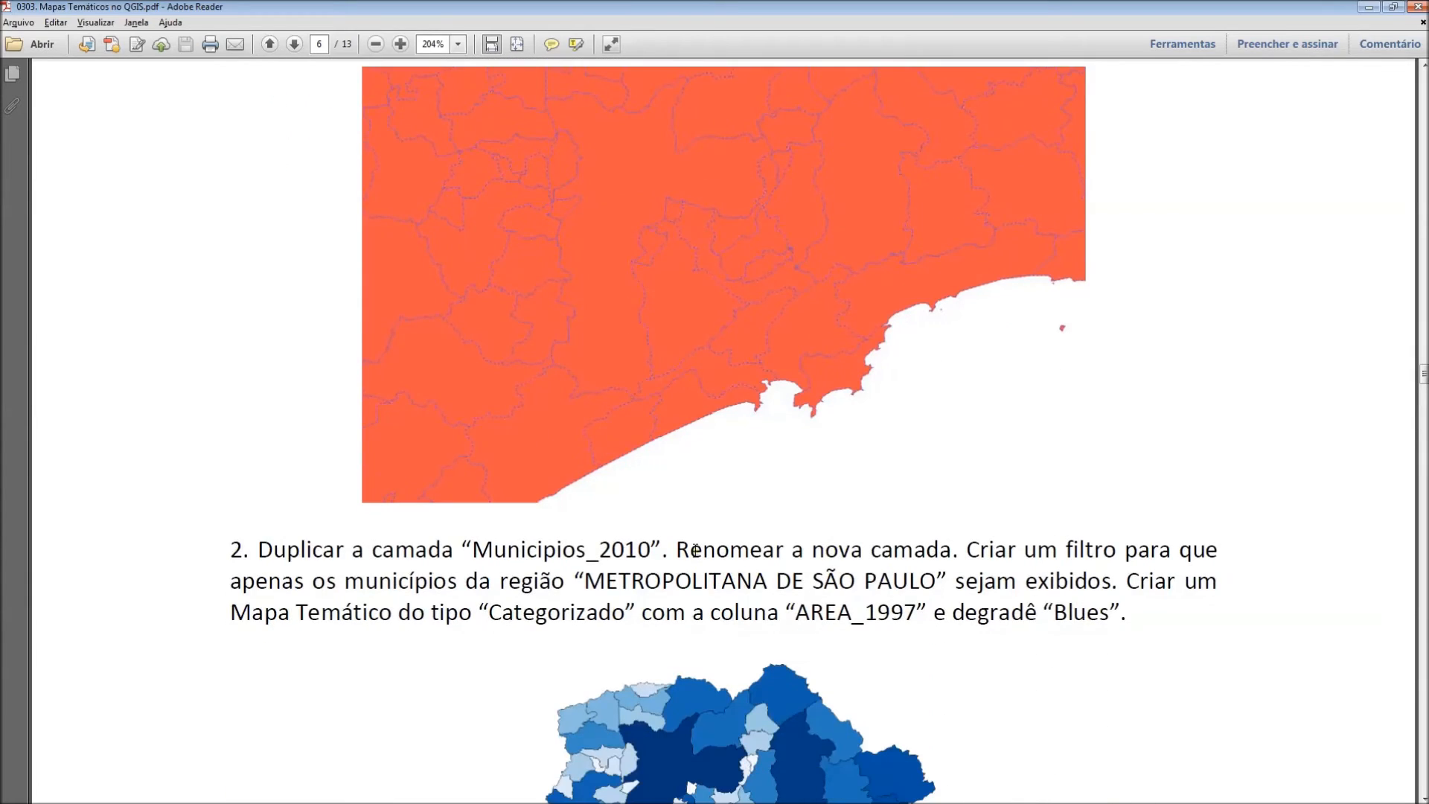
scroll(694, 552, down, 2)
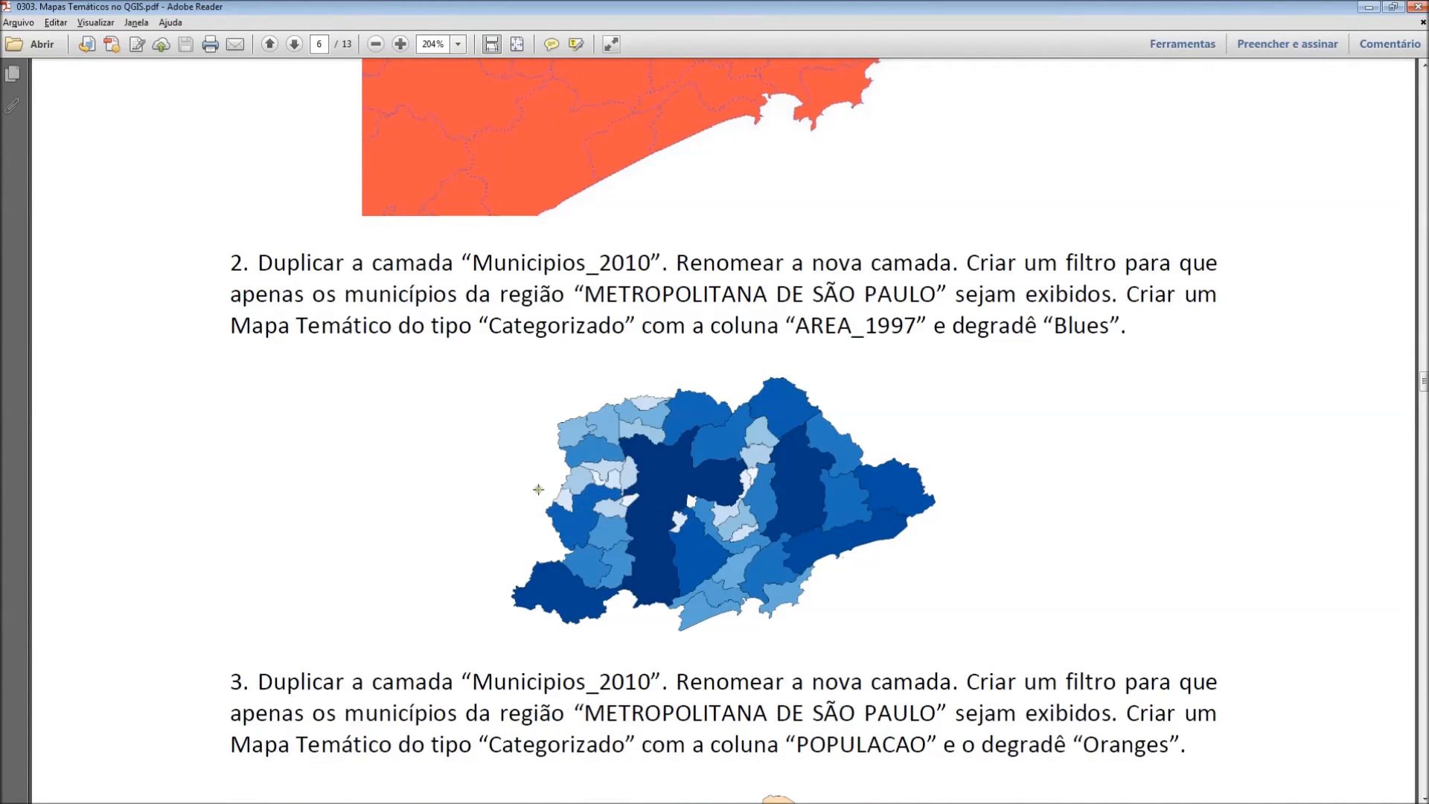